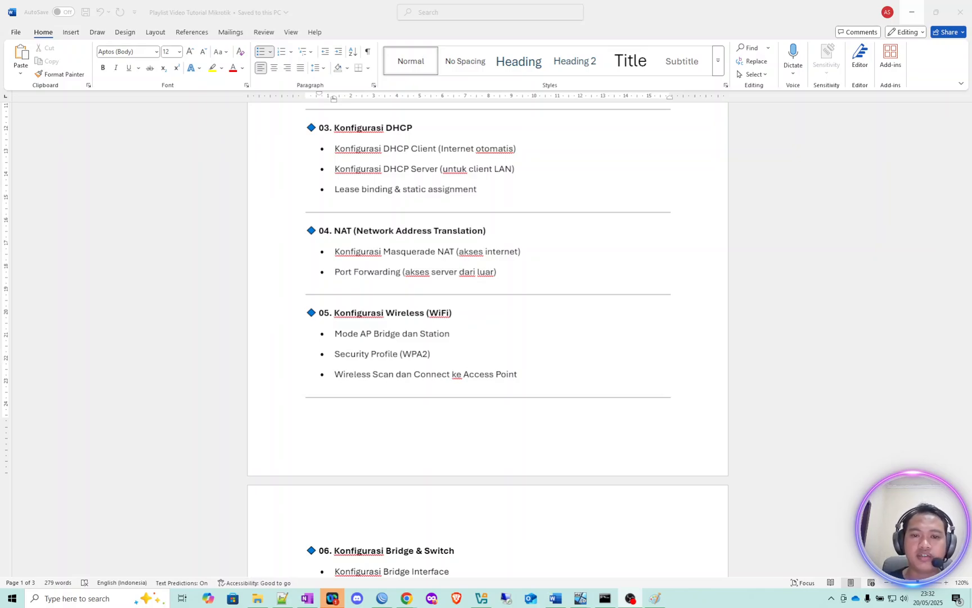
# Step: Switch to WinBox, cancel the open dst-nat rule without changes and close the Firewall window
pyautogui.click(428, 128)
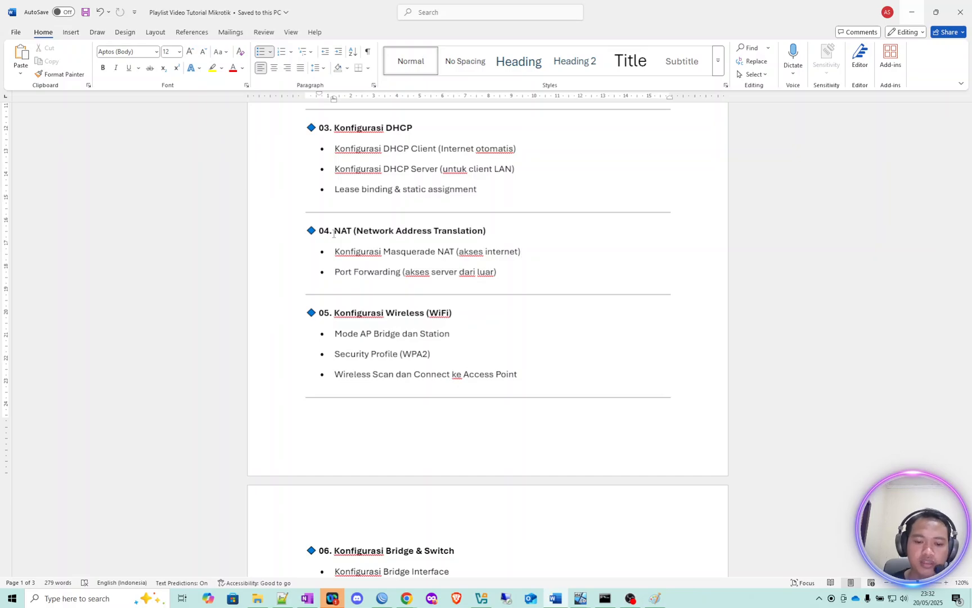
pyautogui.click(384, 600)
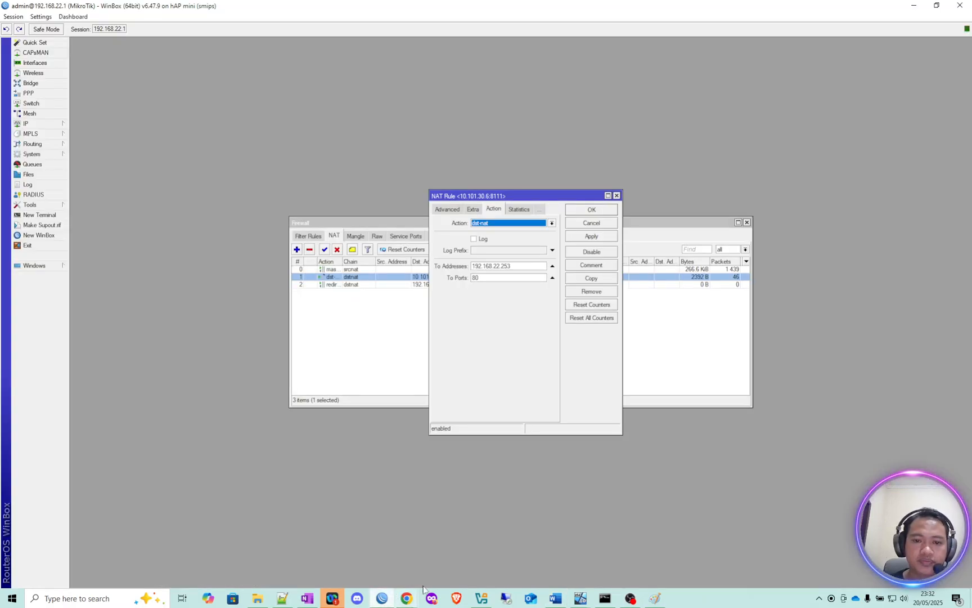
pyautogui.click(603, 221)
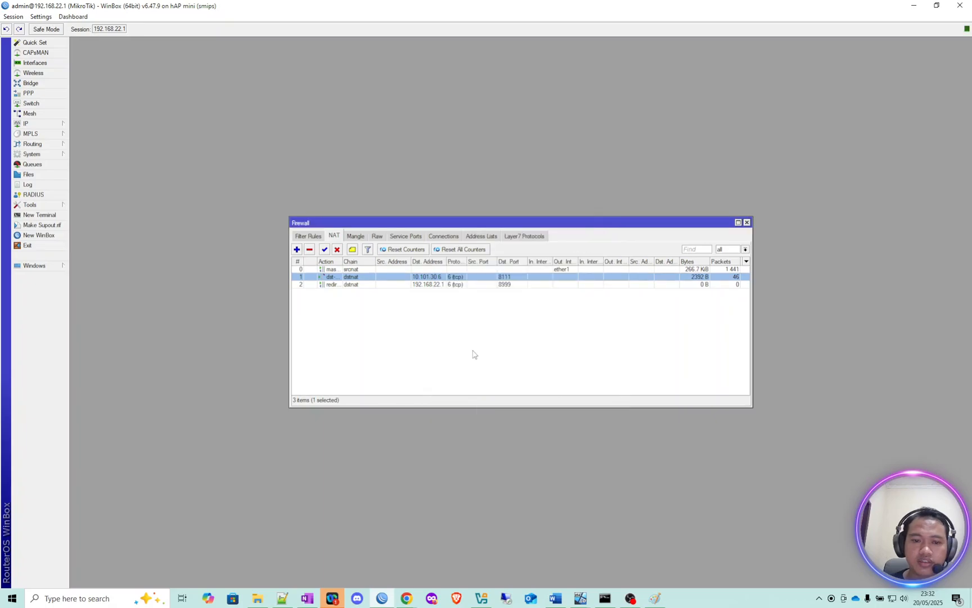
pyautogui.click(475, 353)
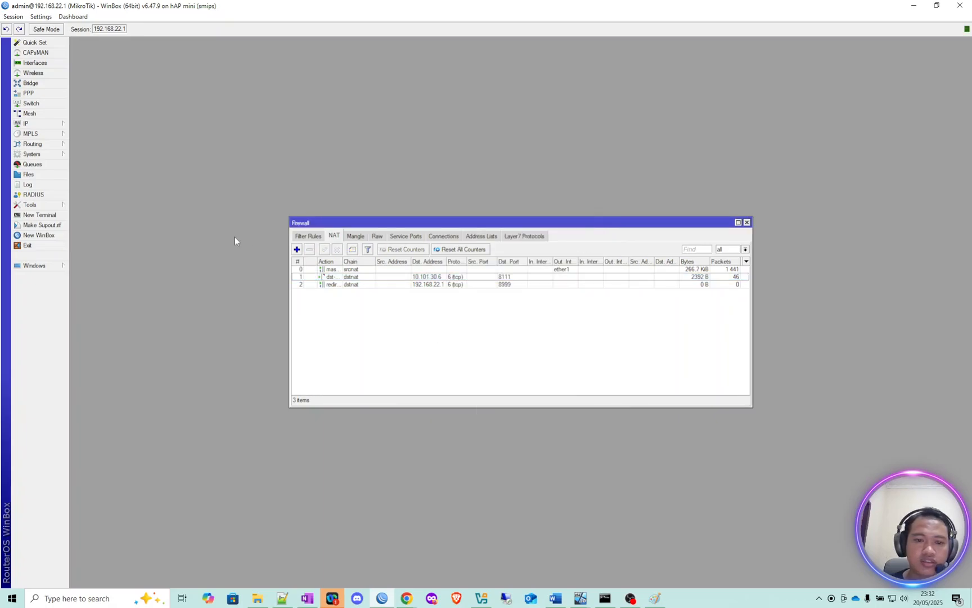
pyautogui.click(747, 222)
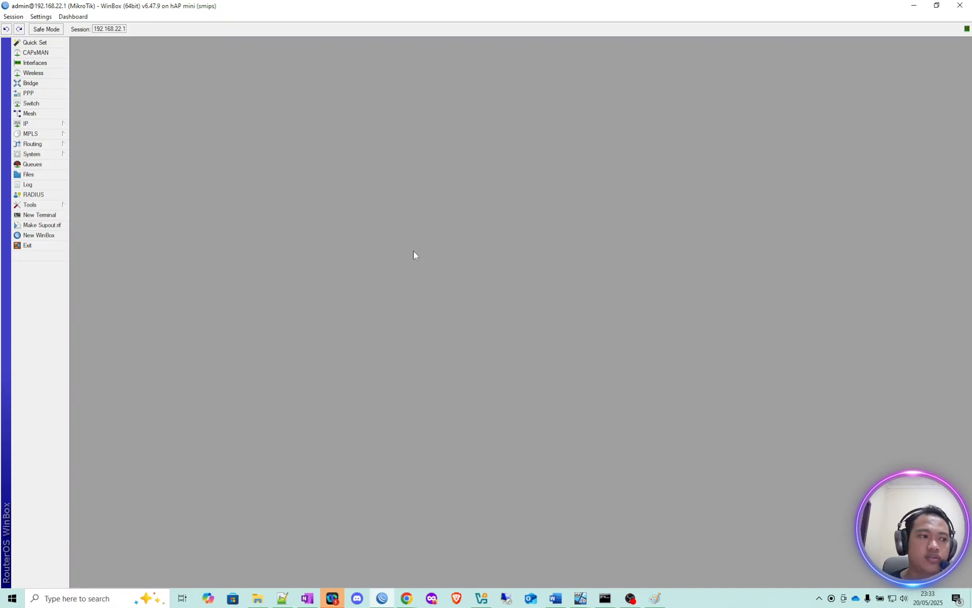
# Step: Open the firewall's NAT rules, widen the Action column and show the masquerade rule in a maximized window
pyautogui.click(56, 125)
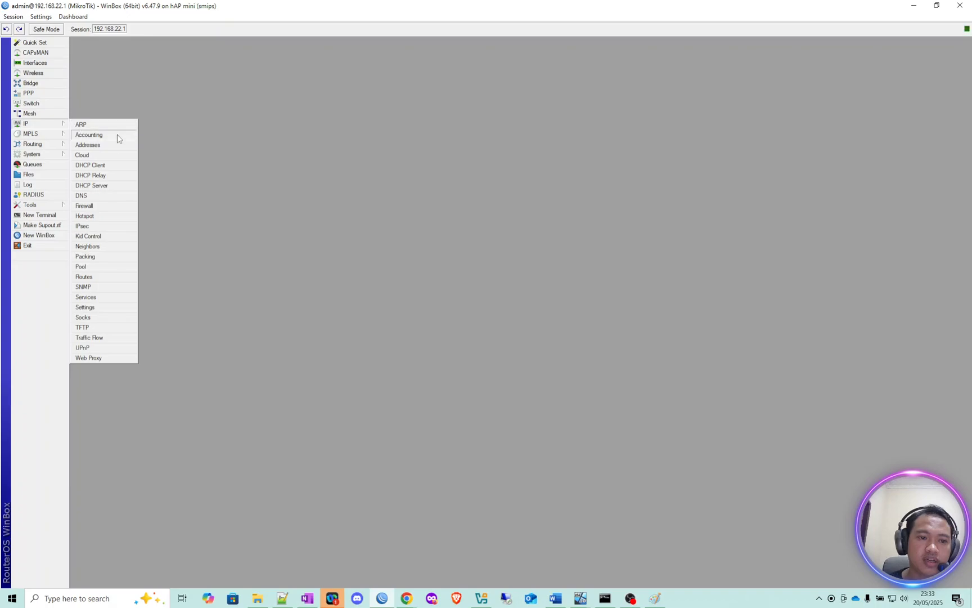
pyautogui.click(104, 206)
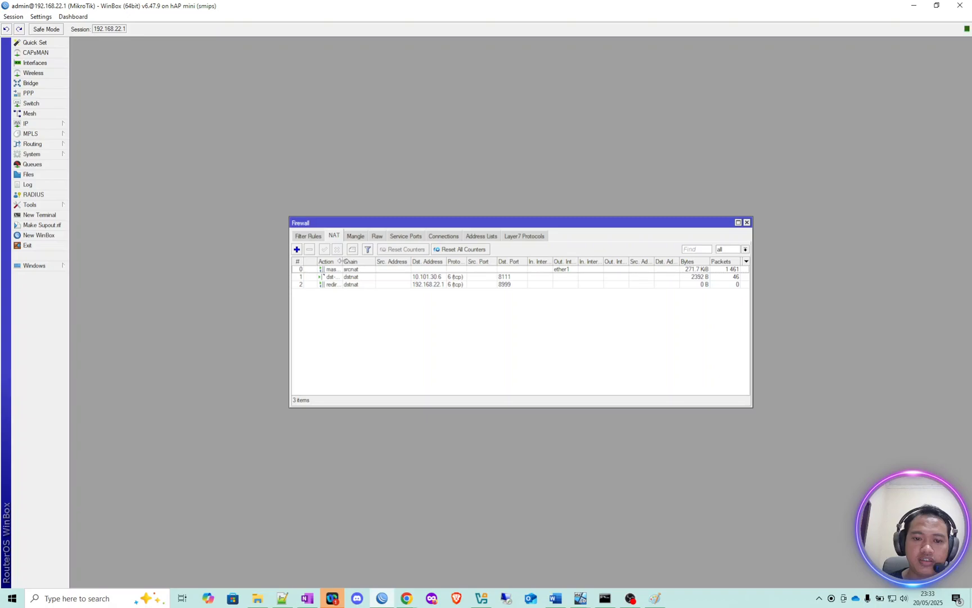
pyautogui.moveTo(343, 262); pyautogui.dragTo(359, 262)
pyautogui.doubleClick(344, 270)
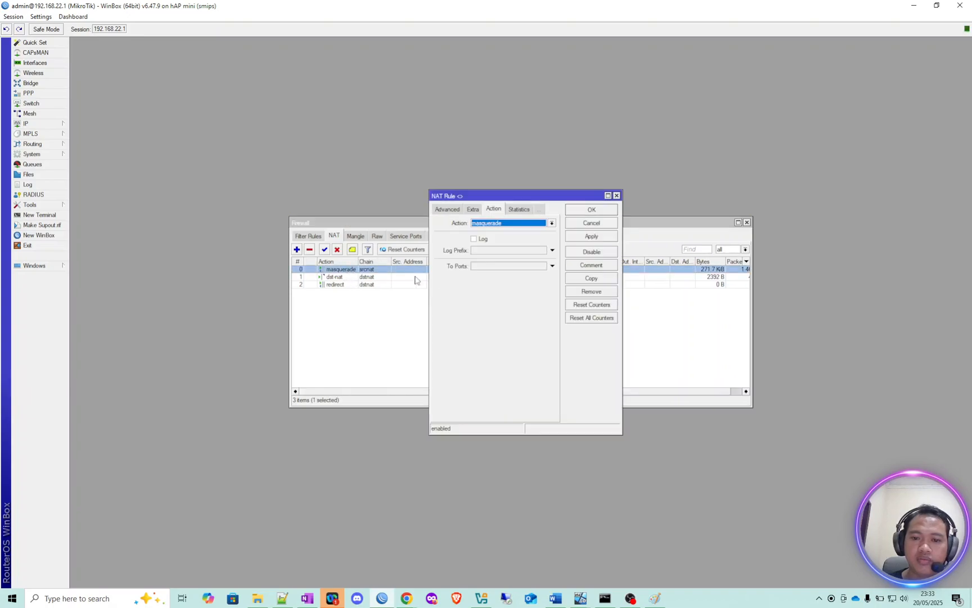
pyautogui.click(608, 195)
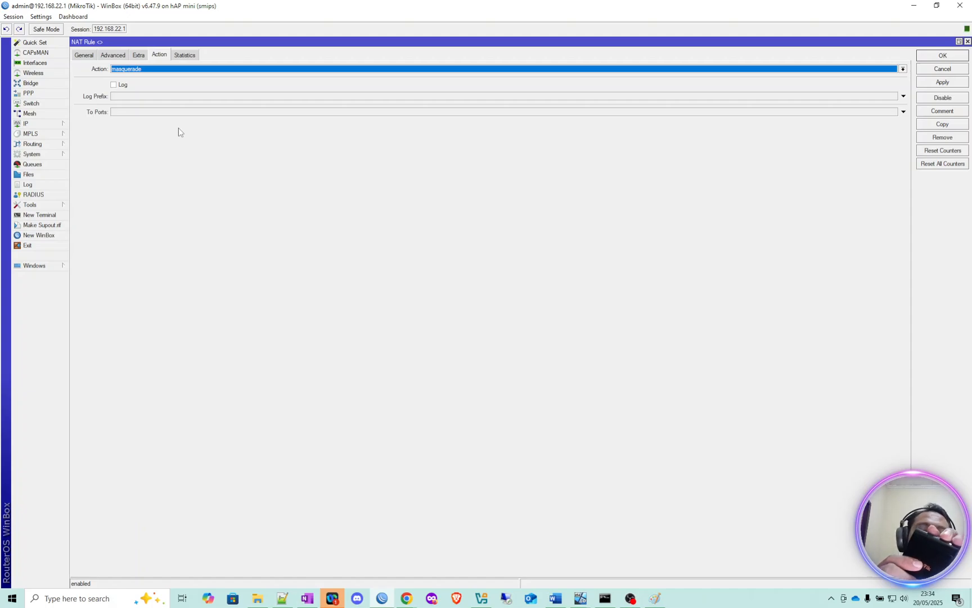
# Step: Check the ether2 entry in the router's IP address list, then view the masquerade rule's general settings
pyautogui.click(52, 123)
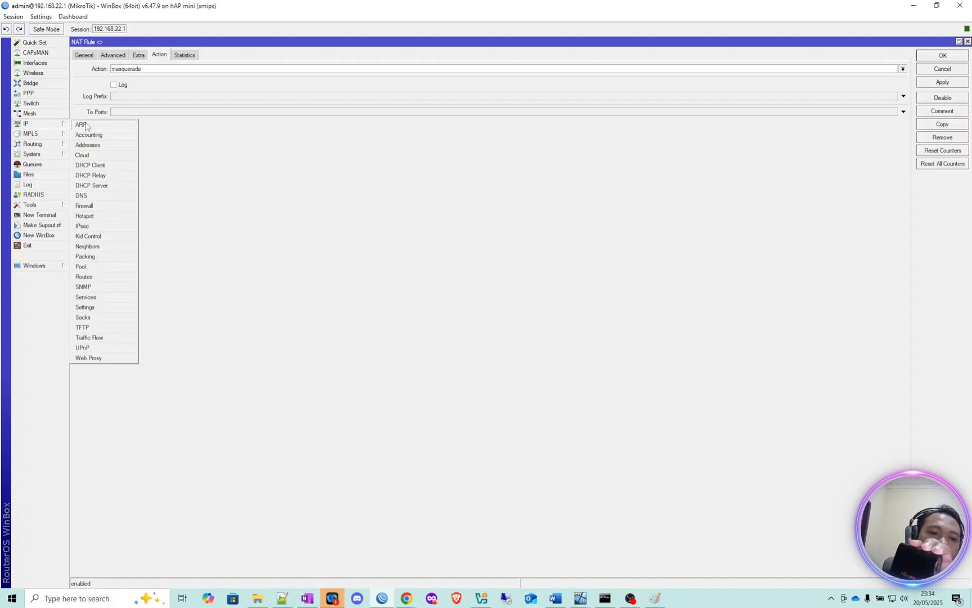
pyautogui.click(113, 151)
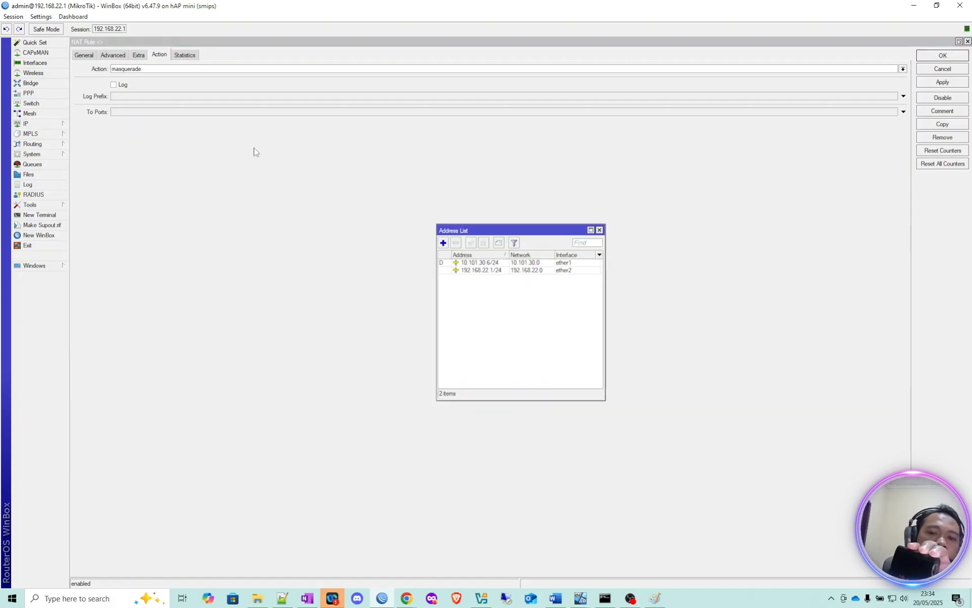
pyautogui.click(491, 270)
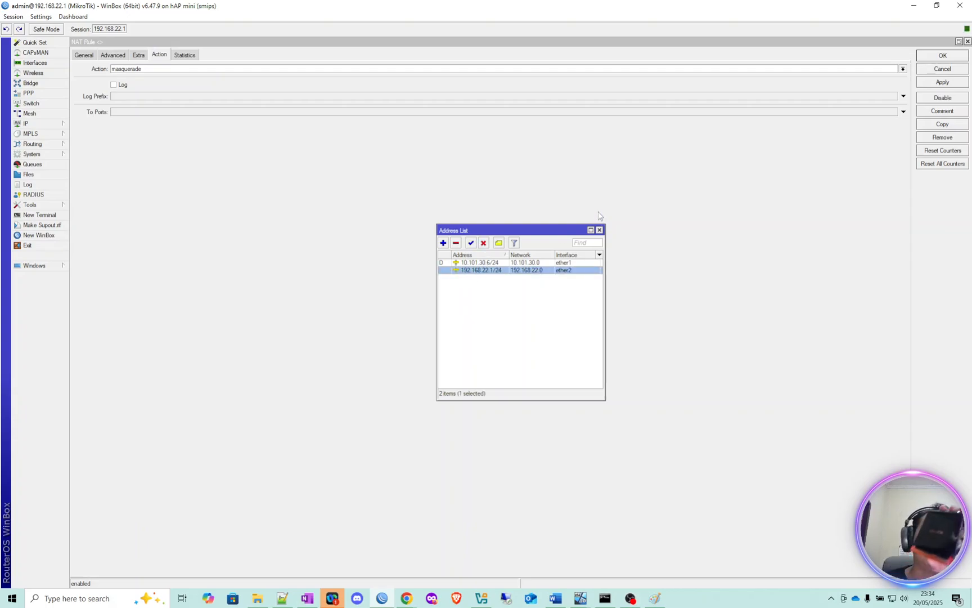
pyautogui.click(600, 230)
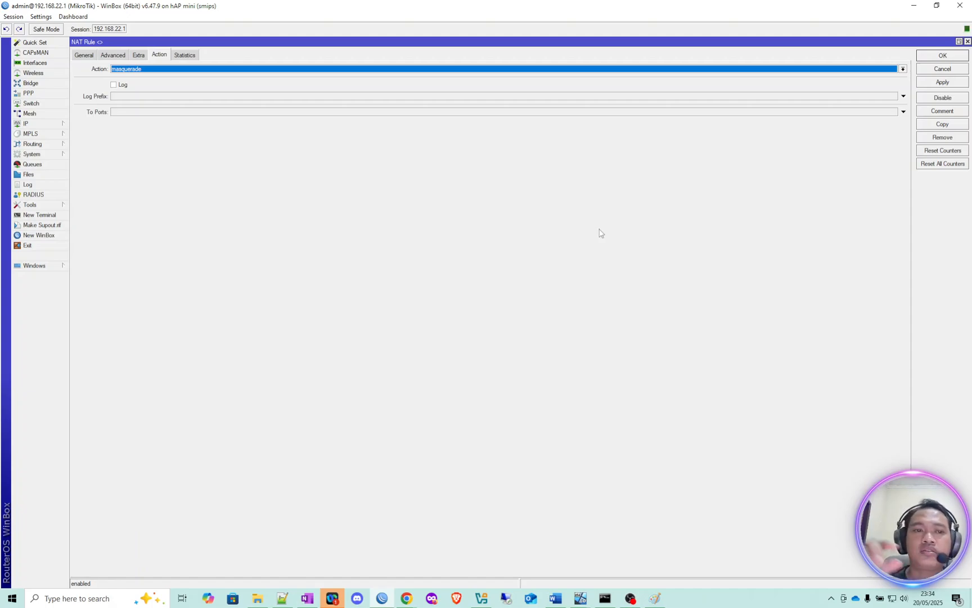
pyautogui.click(84, 55)
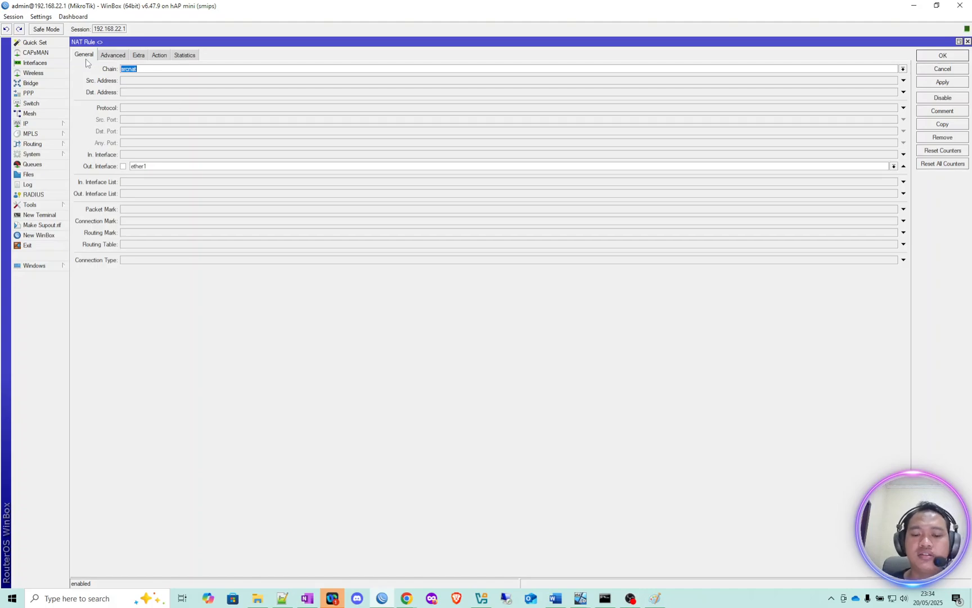
# Step: Switch to Chrome, search Google Images for "private ip address" in a new tab and enlarge the "Private IP address space" table
pyautogui.moveTo(411, 600)
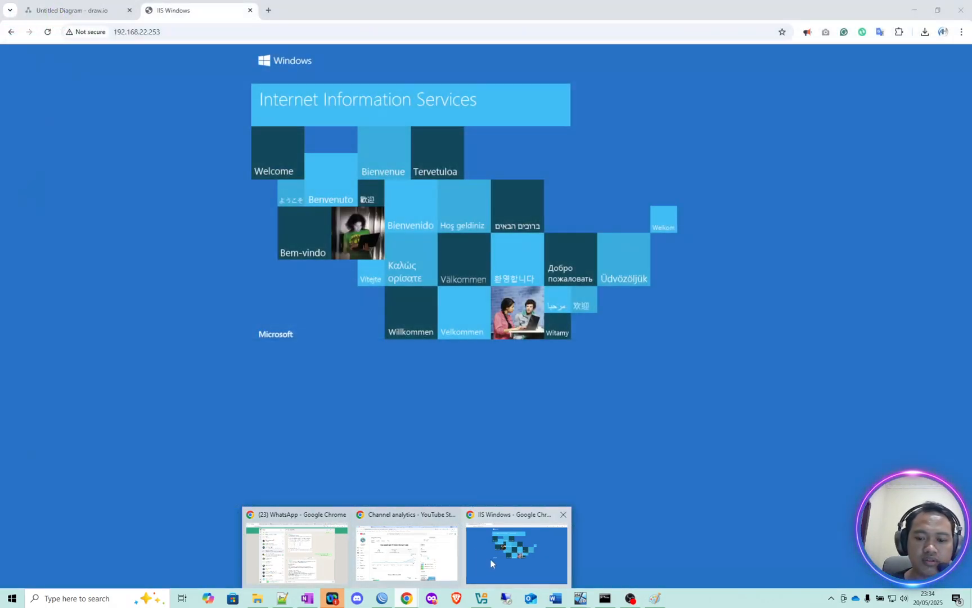
pyautogui.click(493, 559)
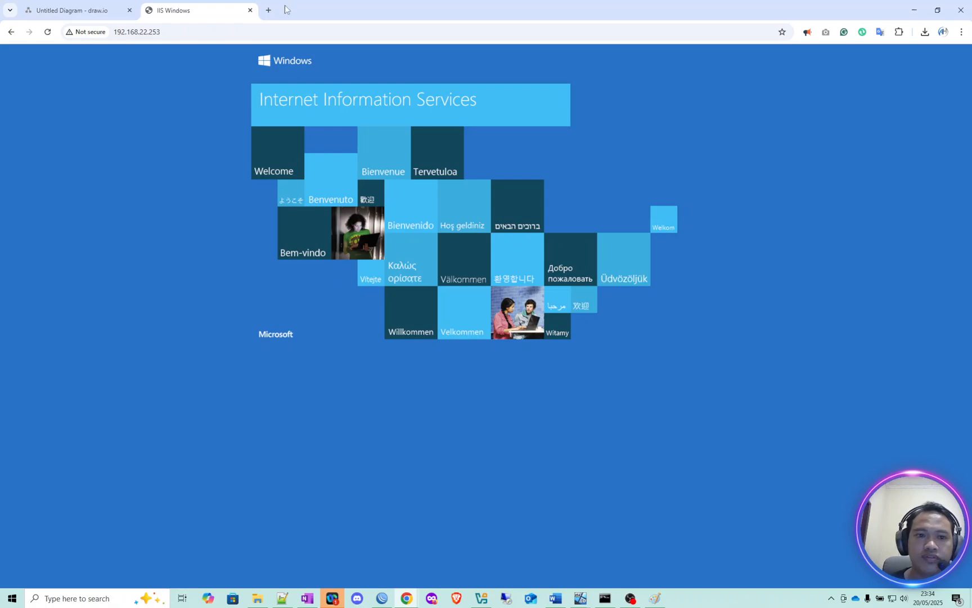
pyautogui.click(268, 11)
pyautogui.click(296, 32)
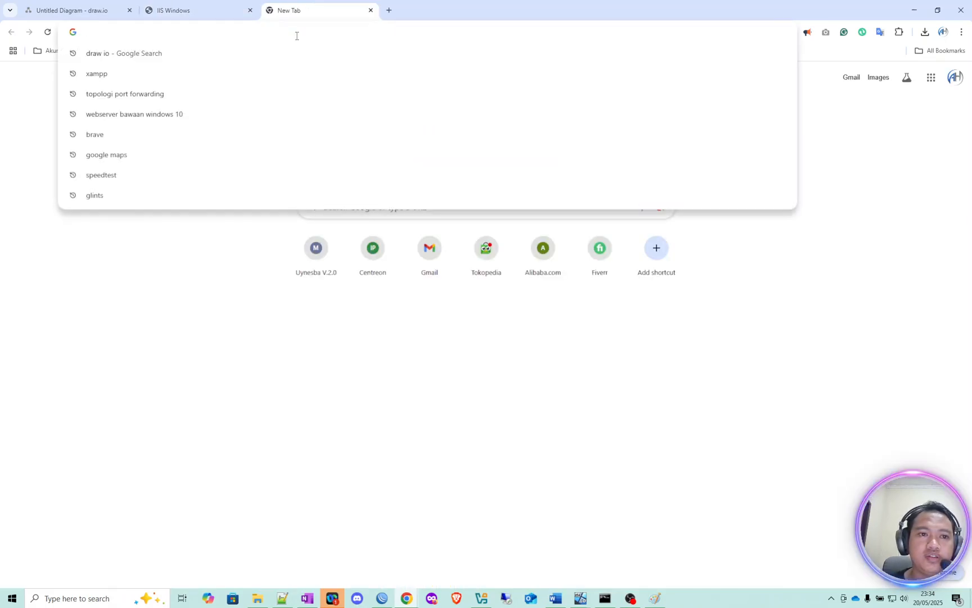
pyautogui.write('priv')
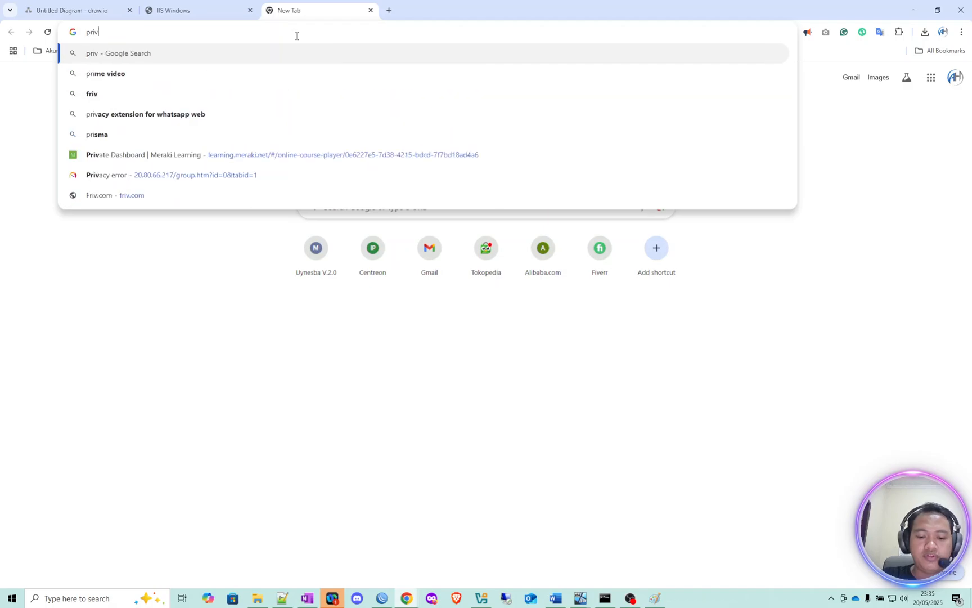
pyautogui.write('ate ip')
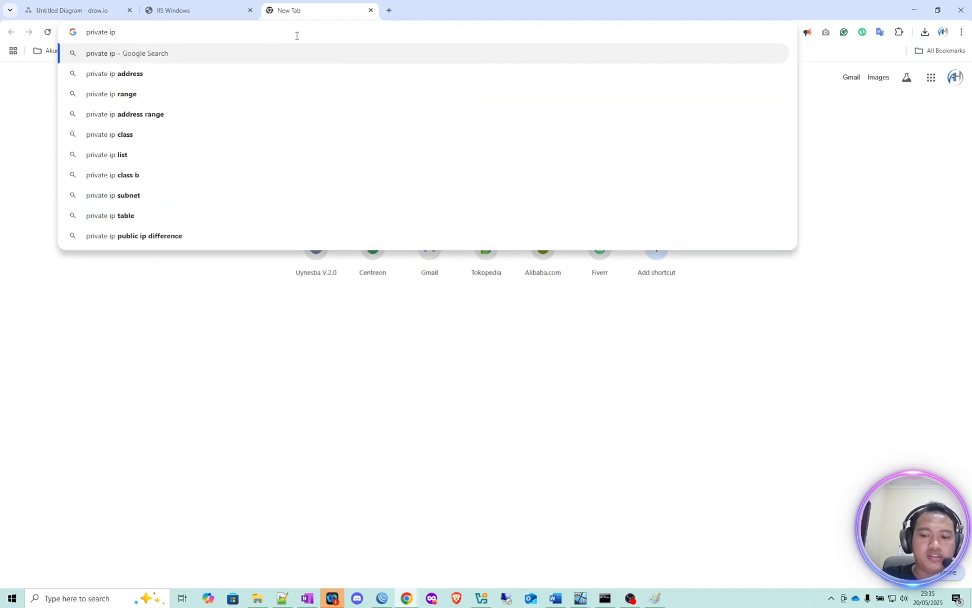
pyautogui.press('Down')
pyautogui.press('Return')
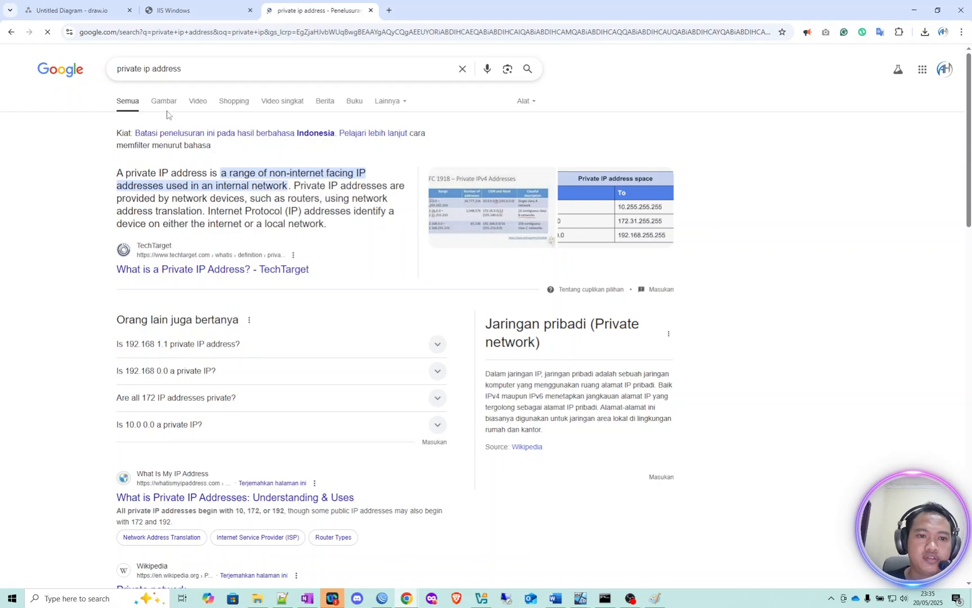
pyautogui.click(165, 102)
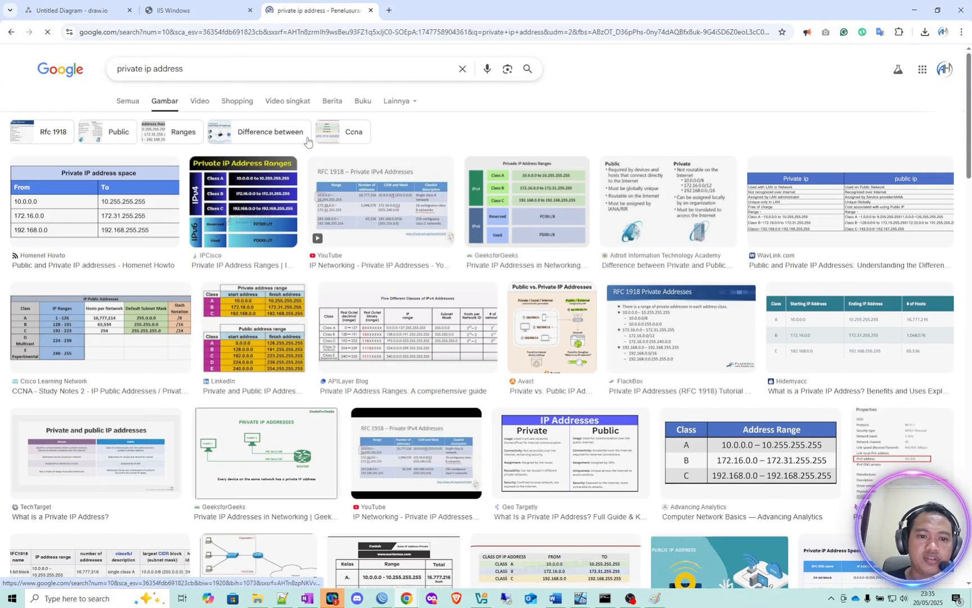
pyautogui.click(89, 220)
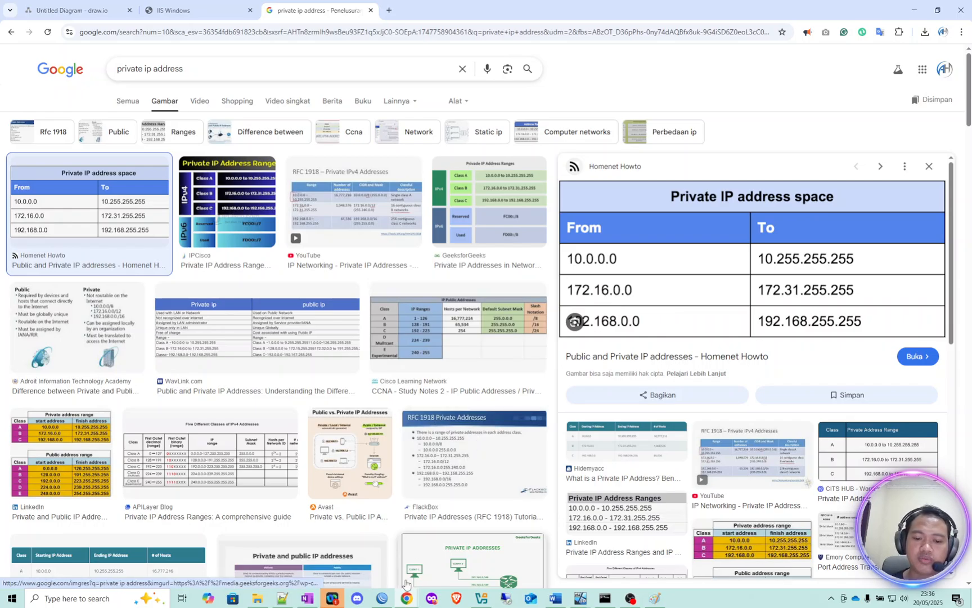
# Step: Switch back to WinBox and highlight the ether2 address in the router's IP address list
pyautogui.click(383, 597)
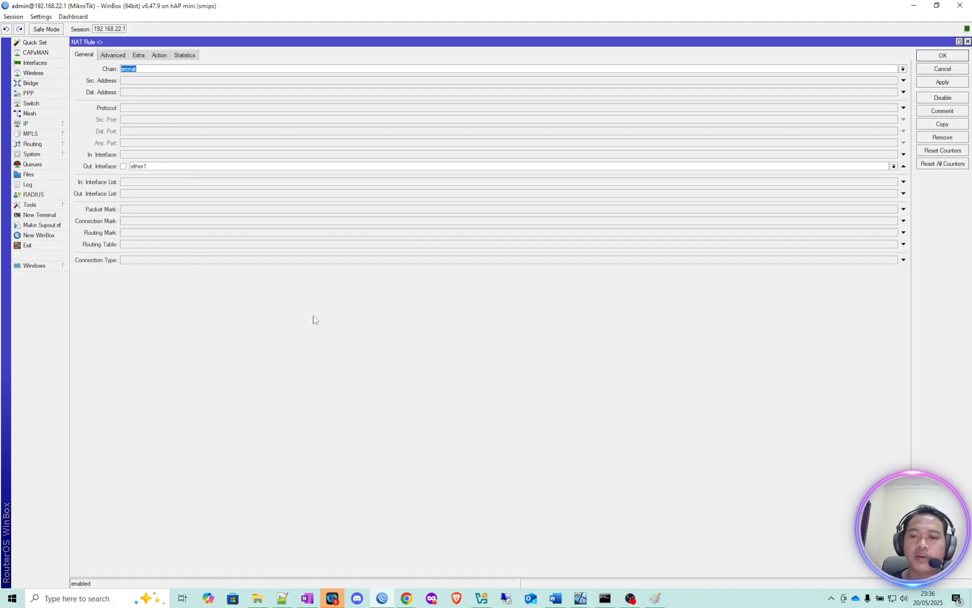
pyautogui.click(47, 125)
pyautogui.click(106, 145)
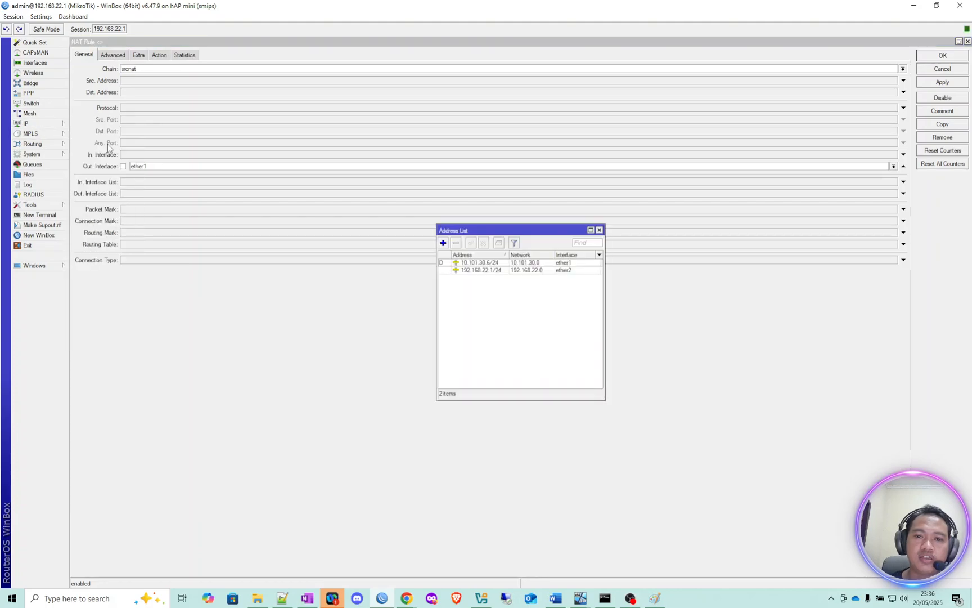
pyautogui.click(484, 272)
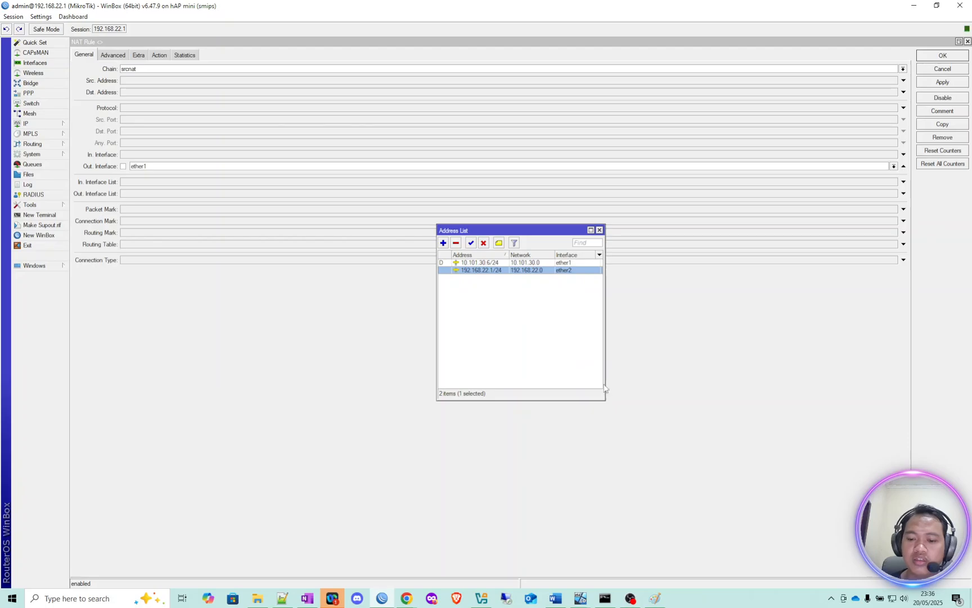
# Step: Bring up Command Prompt, highlight the Ethernet 2 adapter's IPv4 address and minimize the console again
pyautogui.moveTo(606, 600)
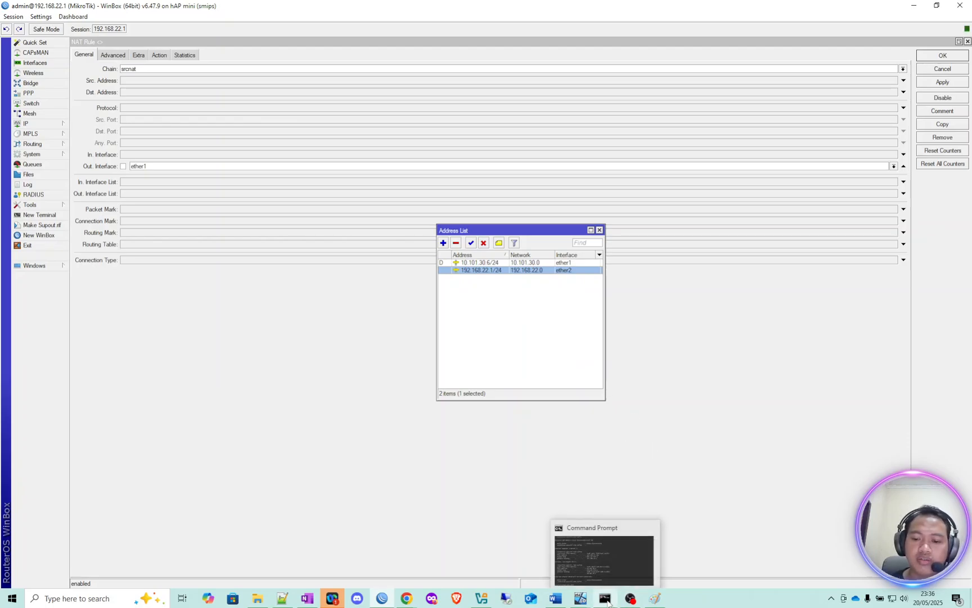
pyautogui.click(610, 577)
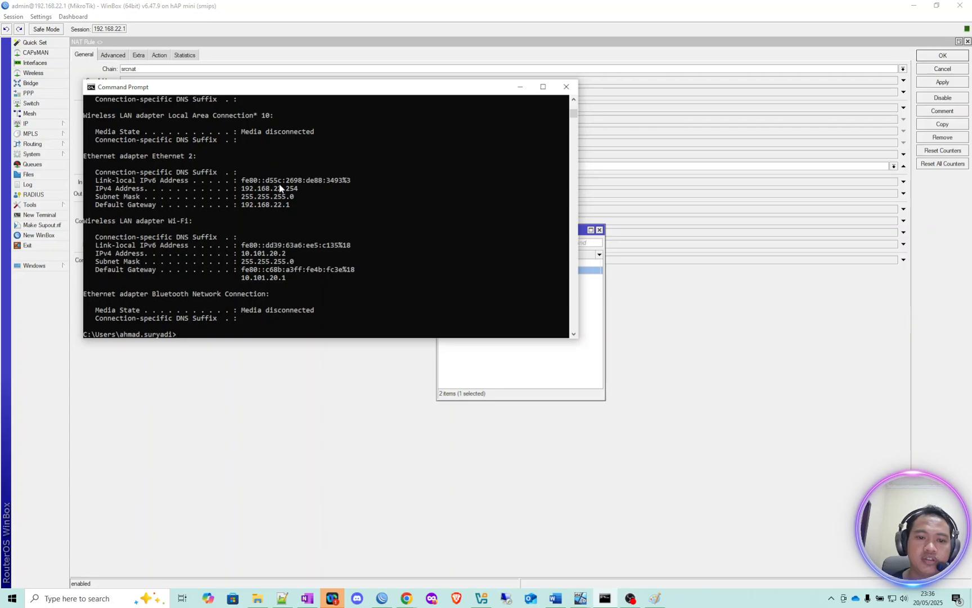
pyautogui.moveTo(304, 186); pyautogui.dragTo(244, 192)
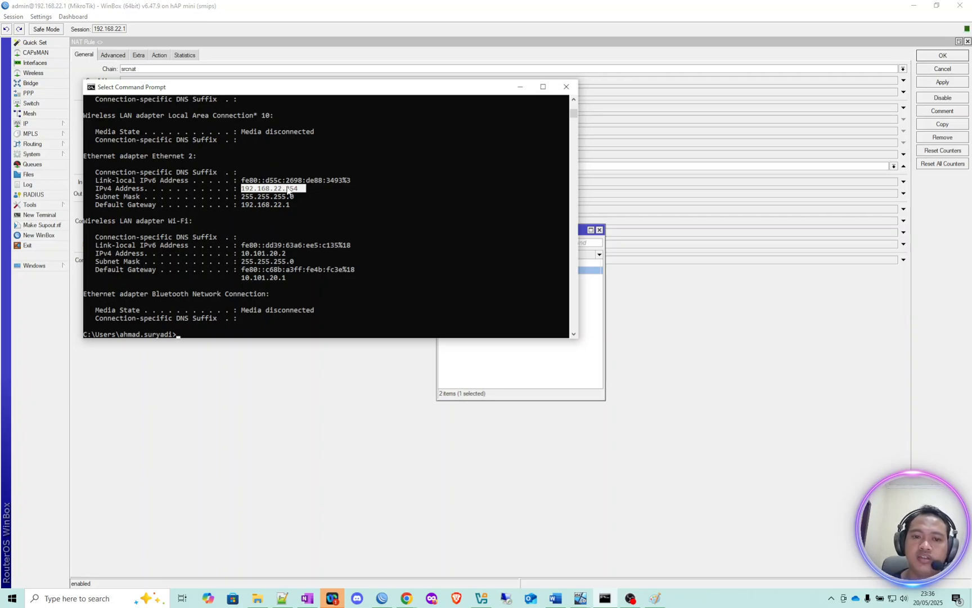
pyautogui.click(520, 86)
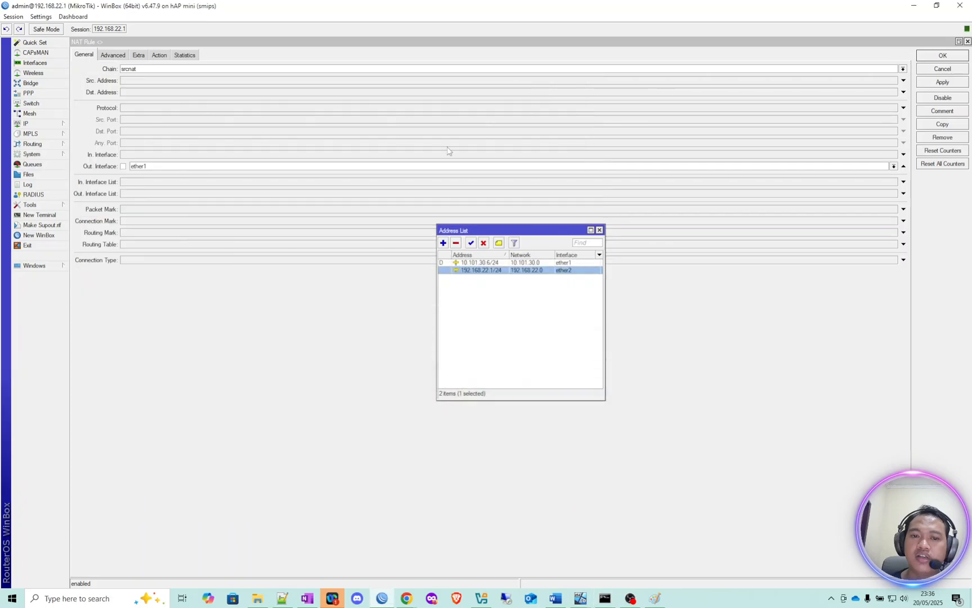
# Step: Clear the address selection and close the masquerade rule, Address List and Firewall windows
pyautogui.click(474, 304)
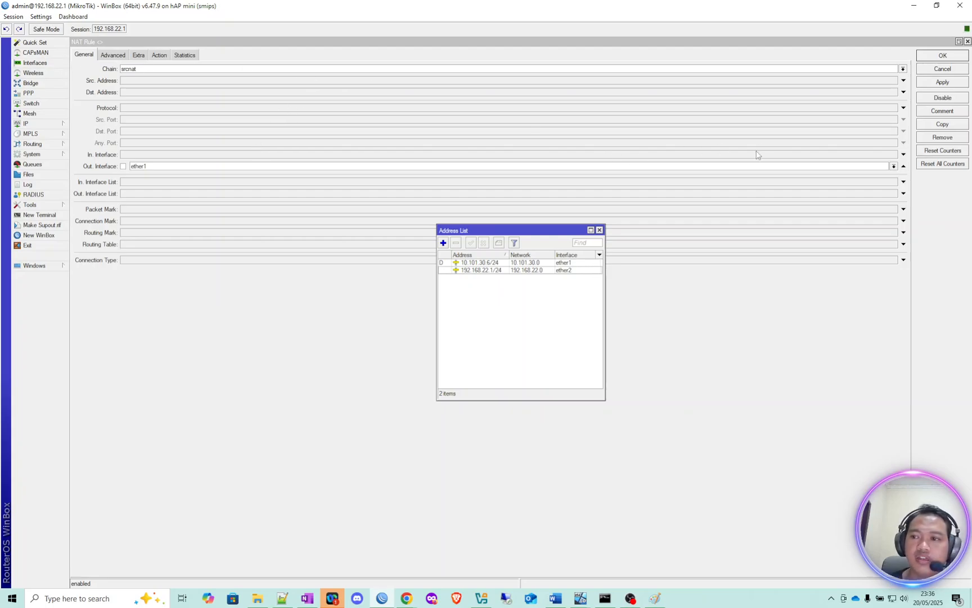
pyautogui.click(968, 41)
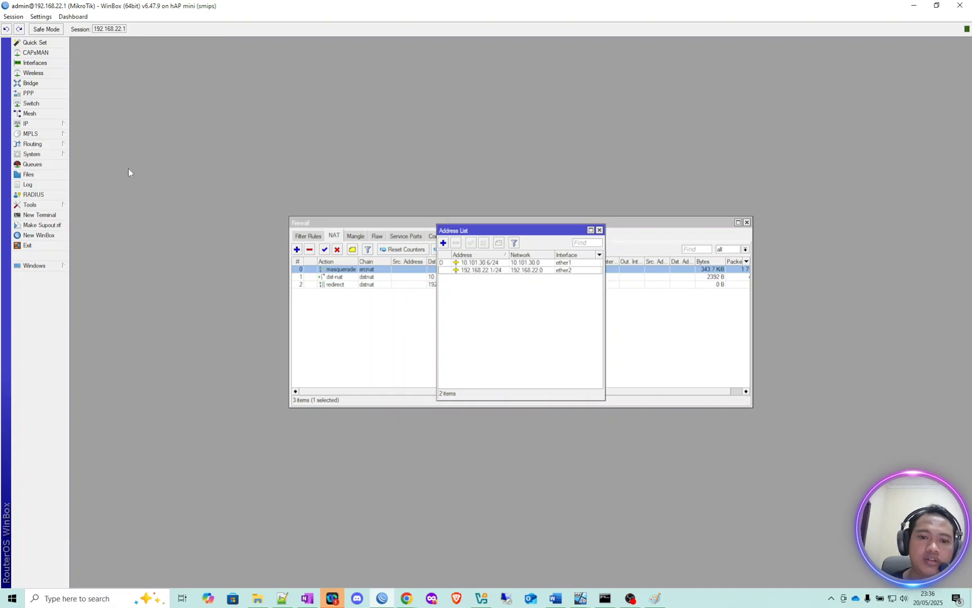
pyautogui.press('Escape')
pyautogui.press('Escape')
# Step: Open the firewall's NAT rules and start a new rule with the chain kept at srcnat
pyautogui.click(37, 126)
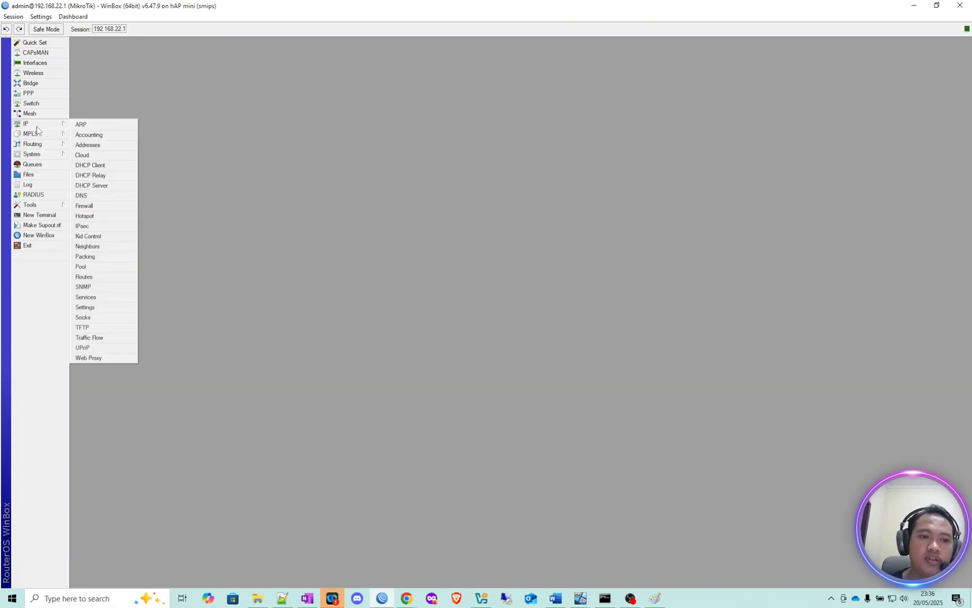
pyautogui.click(128, 206)
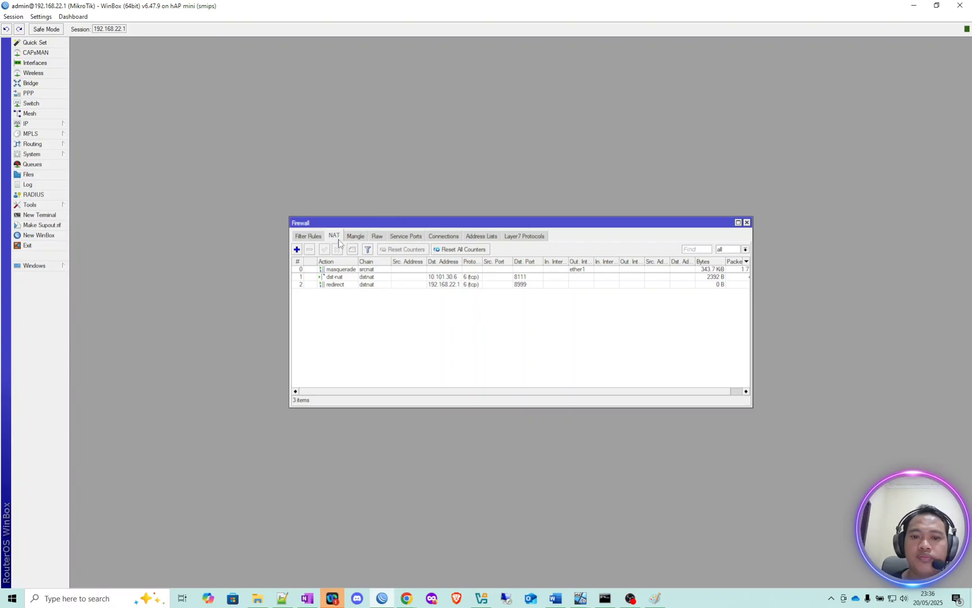
pyautogui.click(297, 250)
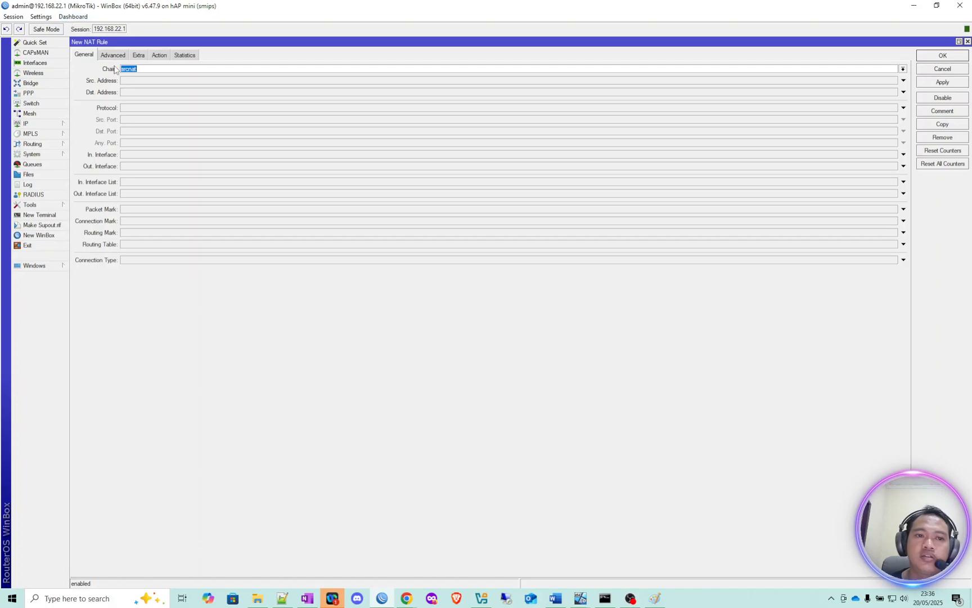
pyautogui.click(156, 69)
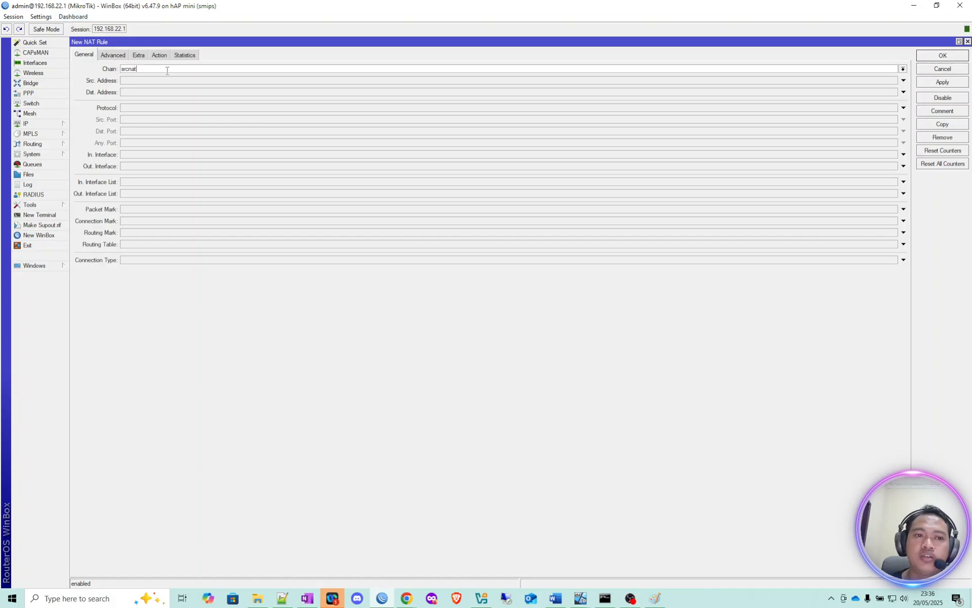
pyautogui.click(902, 69)
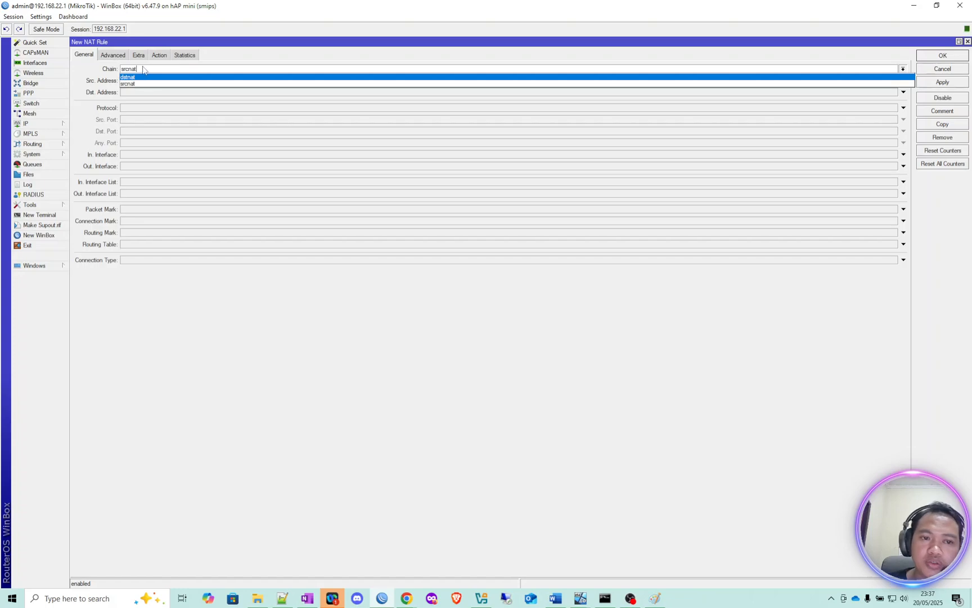
pyautogui.click(156, 68)
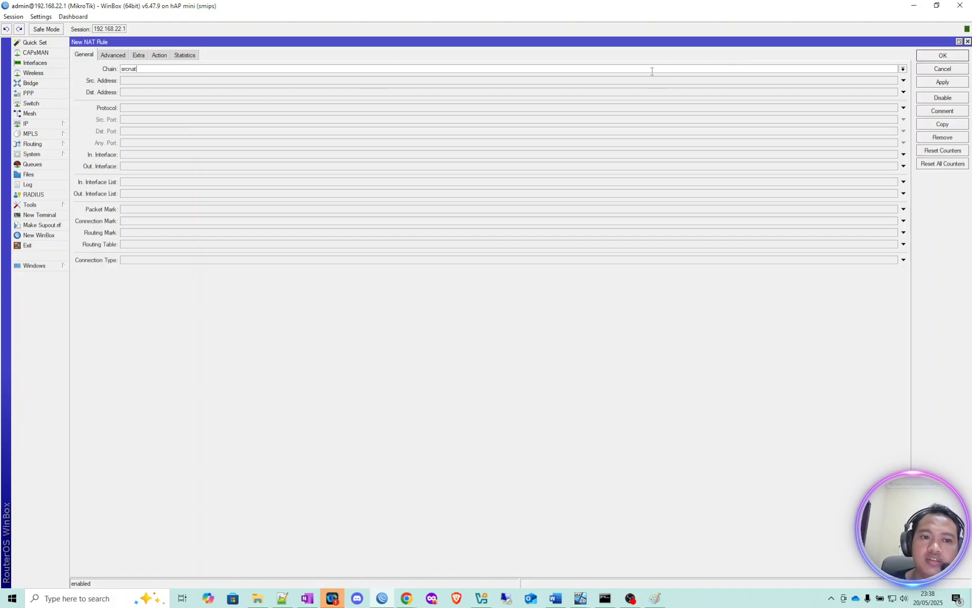
# Step: Set the new NAT rule's out interface to ether1
pyautogui.click(136, 168)
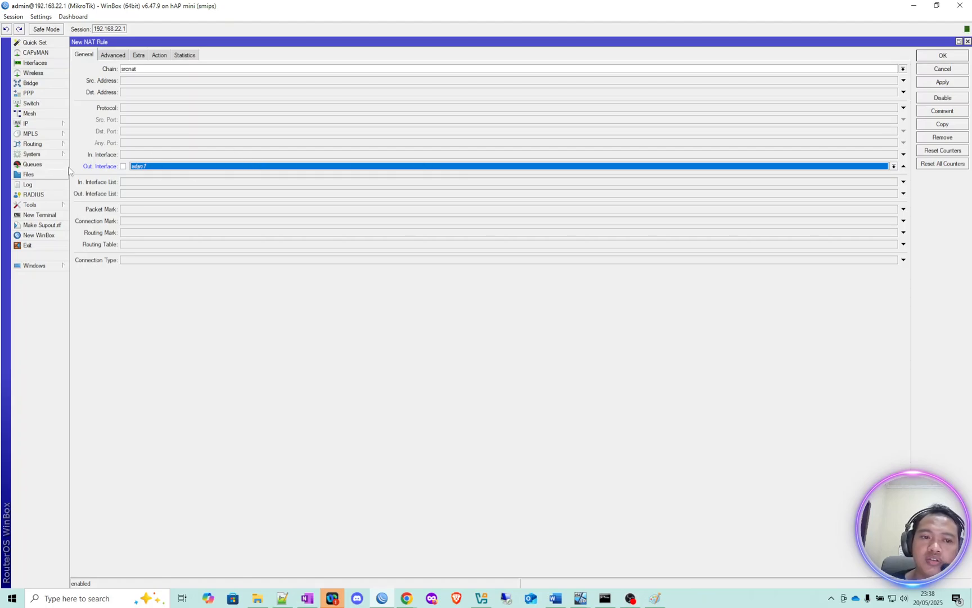
pyautogui.click(182, 168)
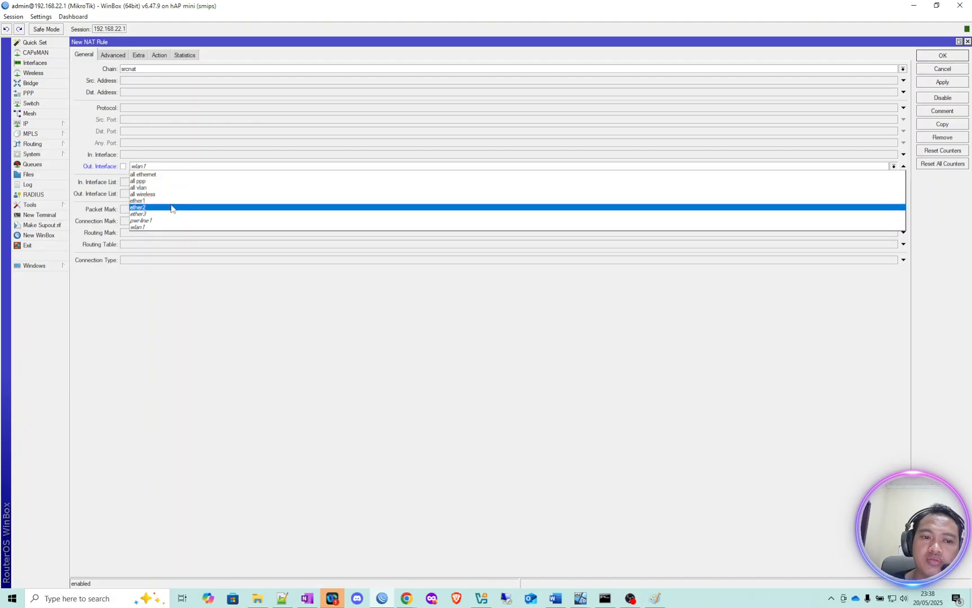
pyautogui.click(169, 207)
pyautogui.click(171, 166)
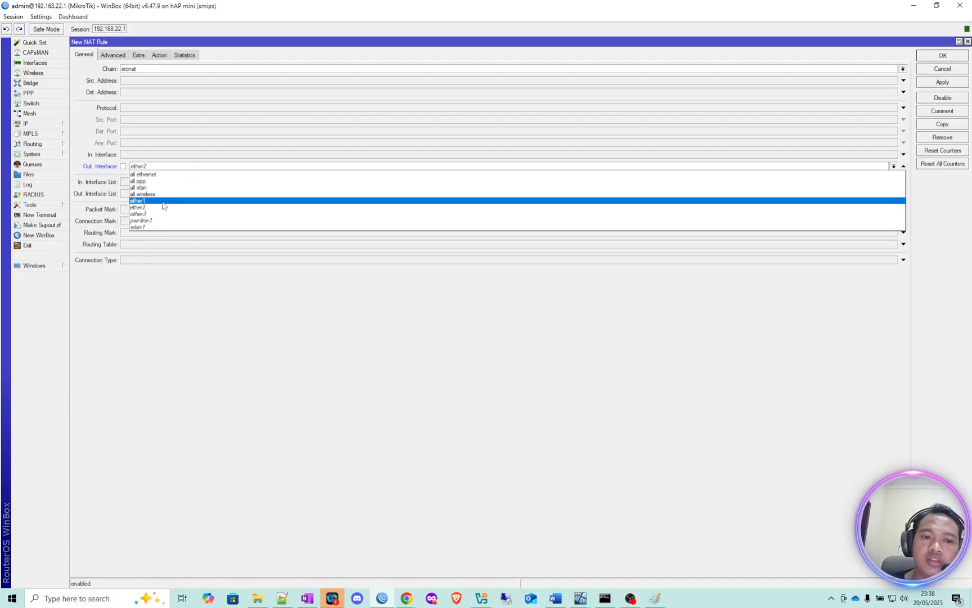
pyautogui.click(163, 201)
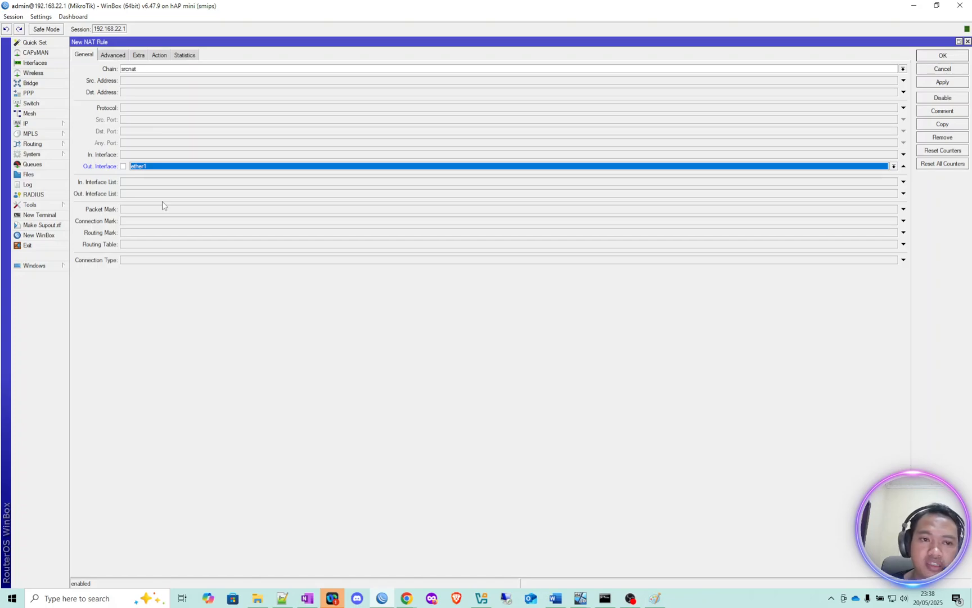
# Step: Set the new NAT rule's action to masquerade
pyautogui.click(161, 55)
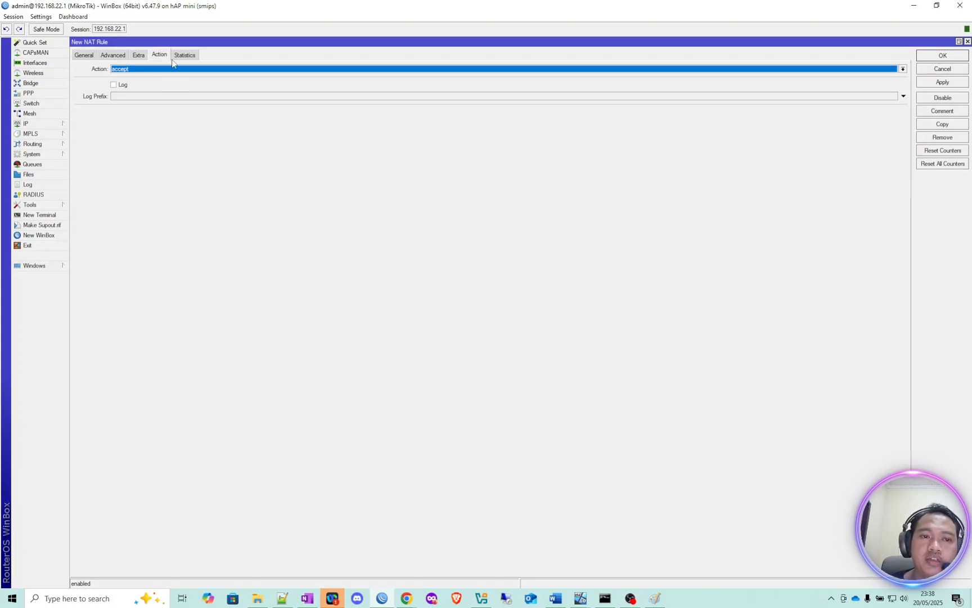
pyautogui.click(175, 70)
pyautogui.click(173, 117)
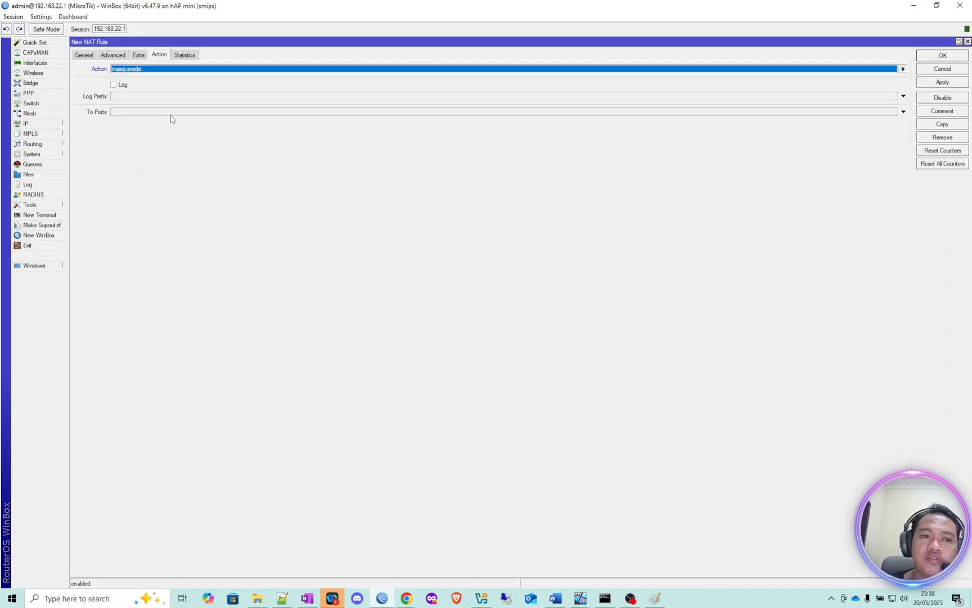
pyautogui.click(162, 70)
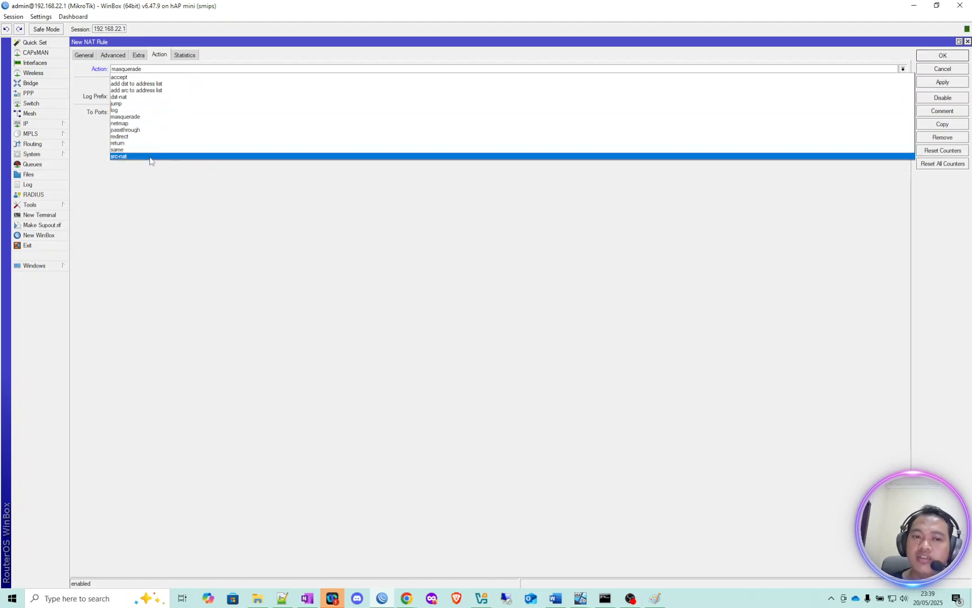
pyautogui.click(152, 116)
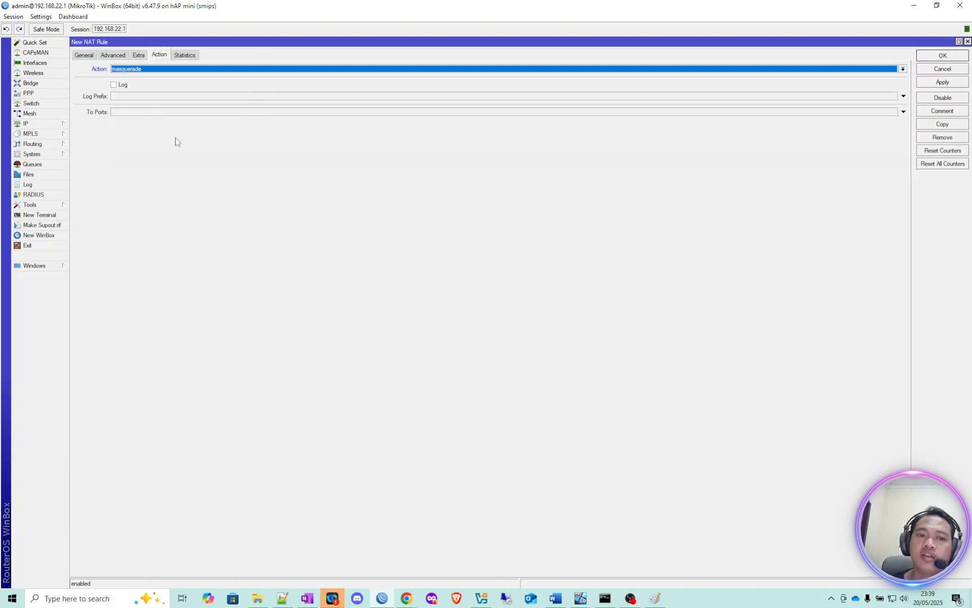
# Step: Switch the rule's action to src-nat, highlight its To Addresses value, and return the action to masquerade
pyautogui.click(263, 73)
pyautogui.click(217, 157)
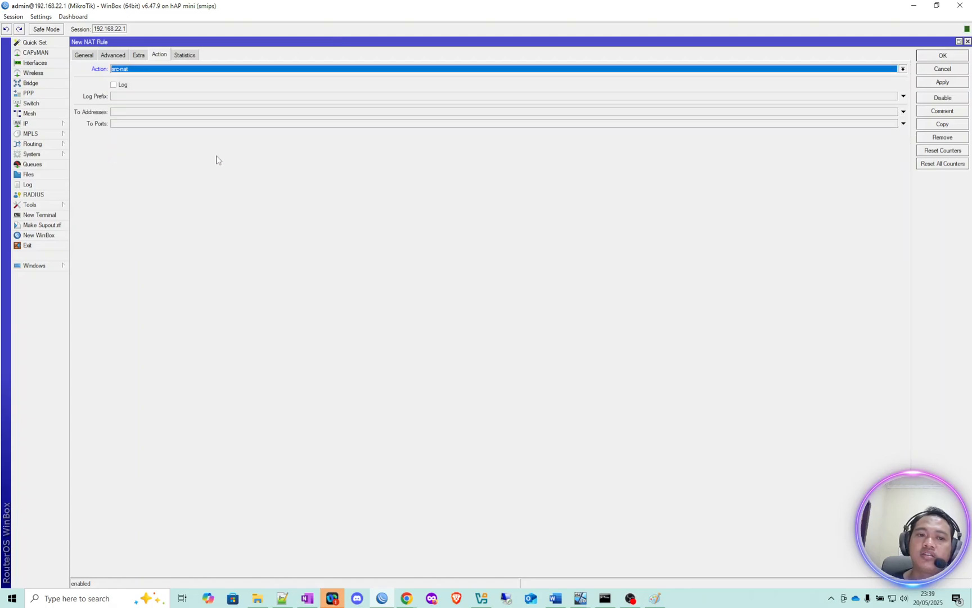
pyautogui.click(155, 113)
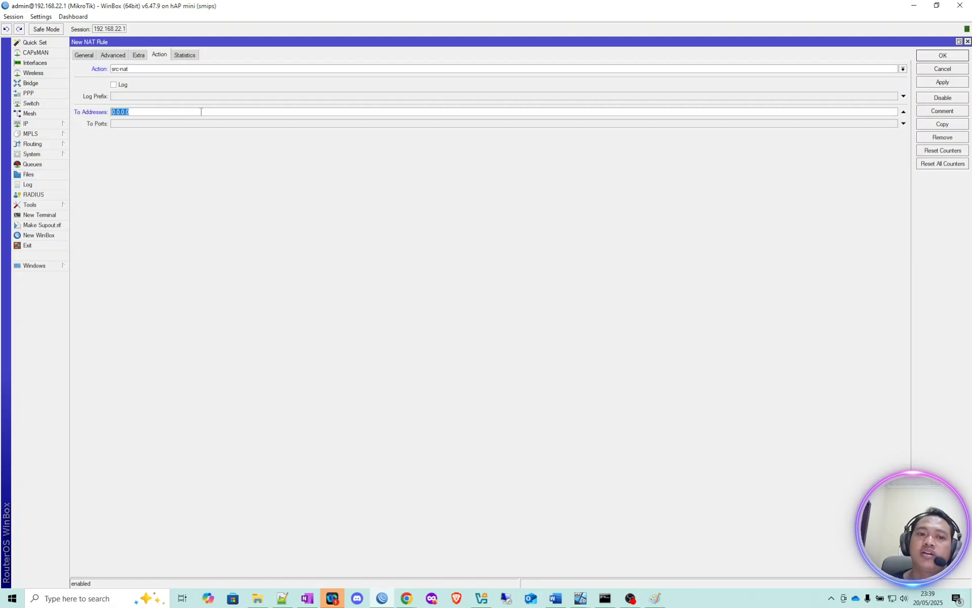
pyautogui.moveTo(188, 113); pyautogui.dragTo(107, 115)
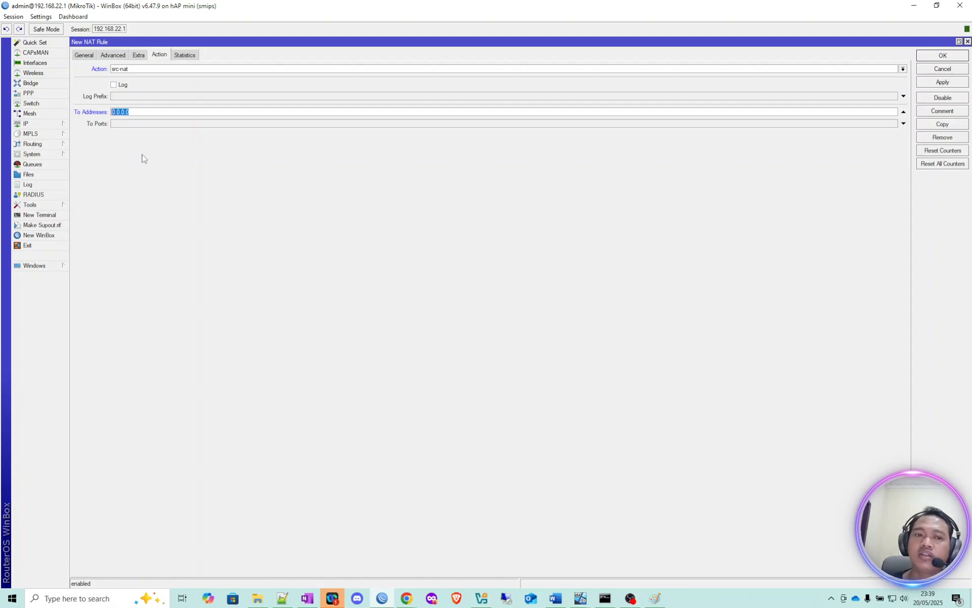
pyautogui.click(164, 70)
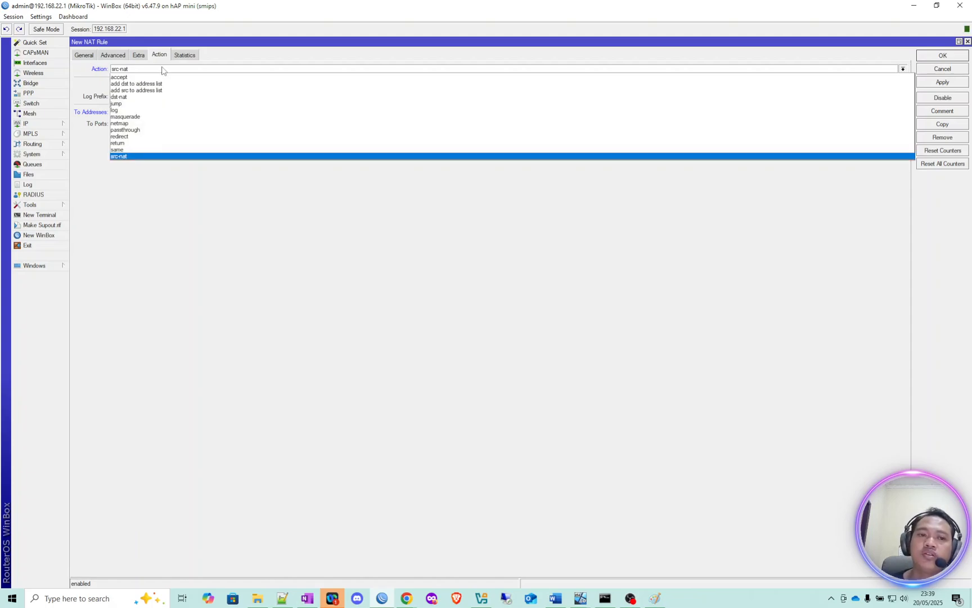
pyautogui.click(158, 116)
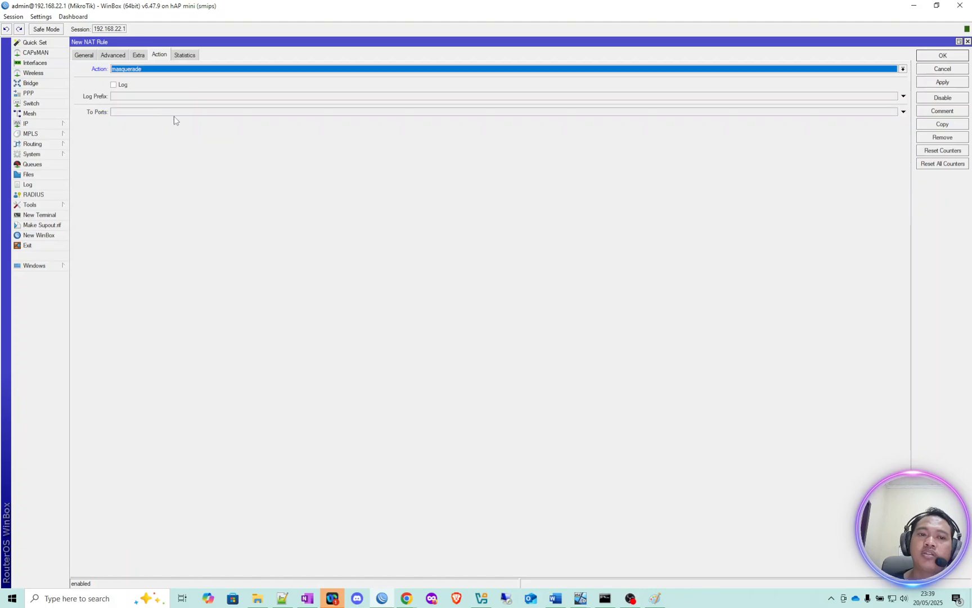
# Step: Return to the rule's general settings and highlight the chain value and the out interface
pyautogui.click(84, 56)
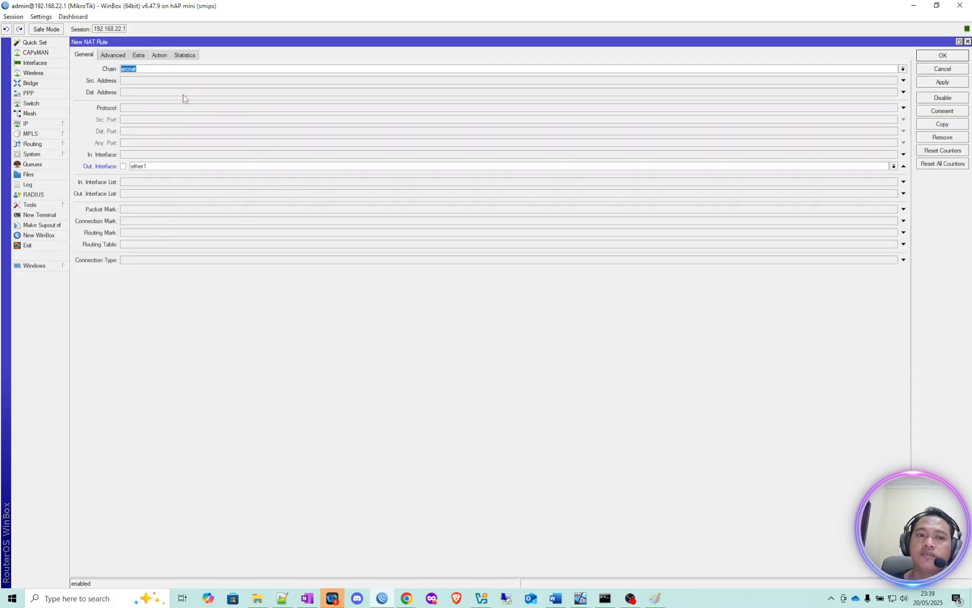
pyautogui.click(187, 69)
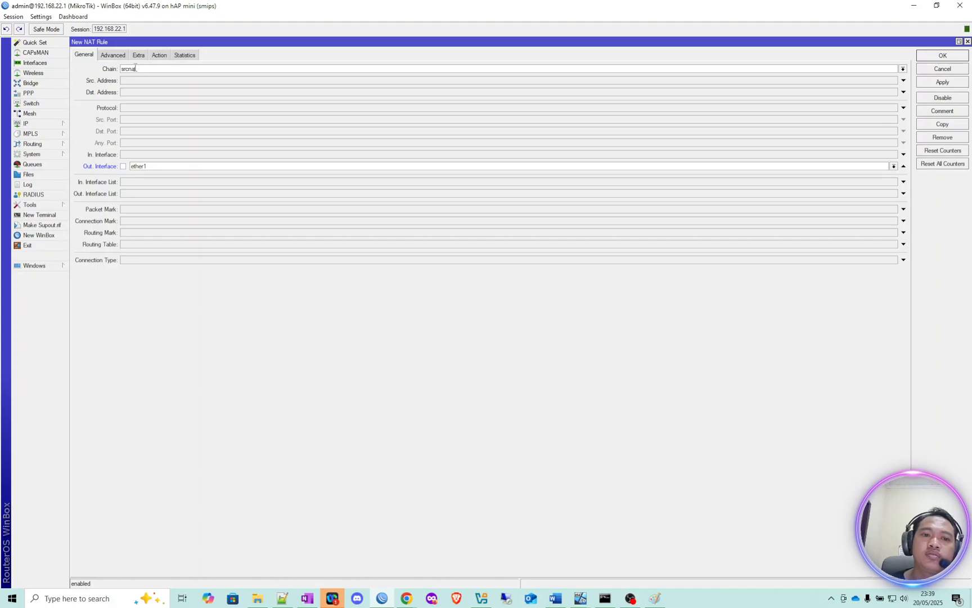
pyautogui.doubleClick(136, 68)
pyautogui.click(163, 70)
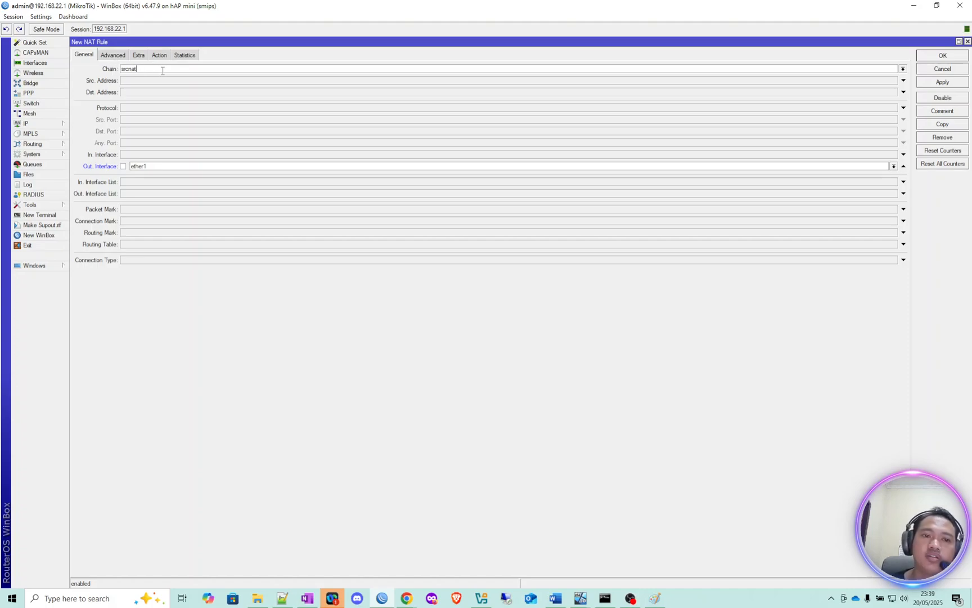
pyautogui.moveTo(152, 71); pyautogui.dragTo(122, 72)
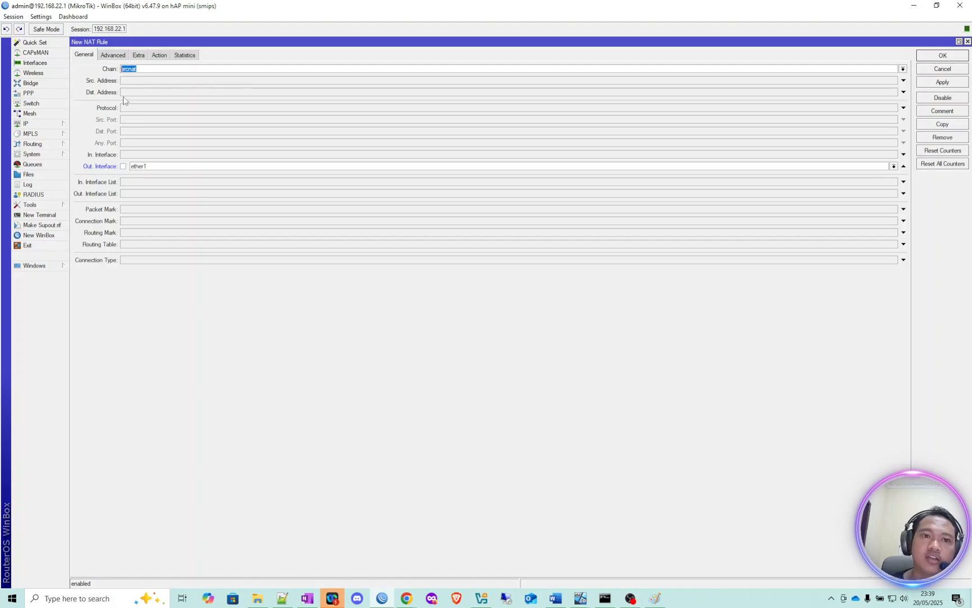
pyautogui.click(150, 70)
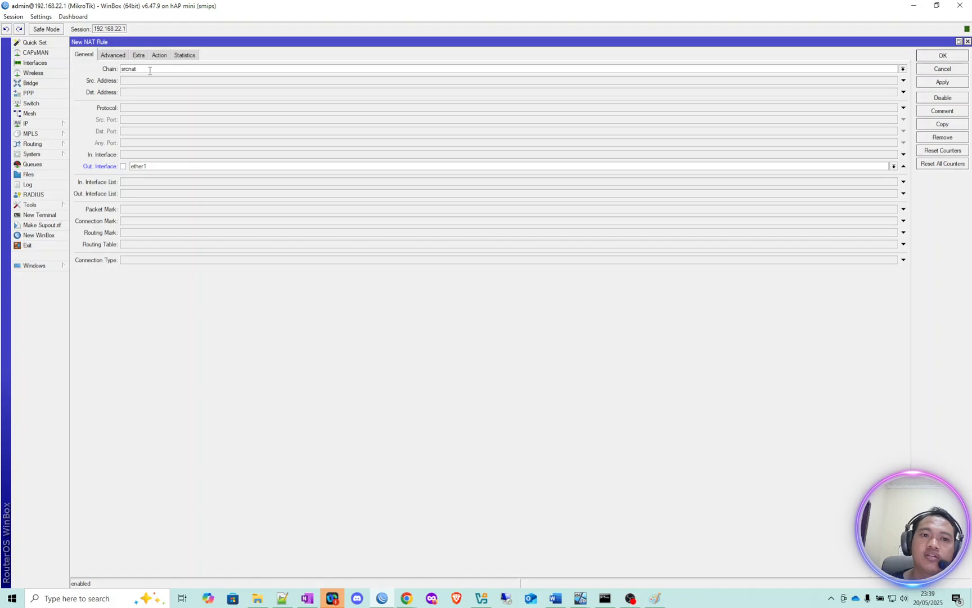
pyautogui.moveTo(150, 70); pyautogui.dragTo(119, 71)
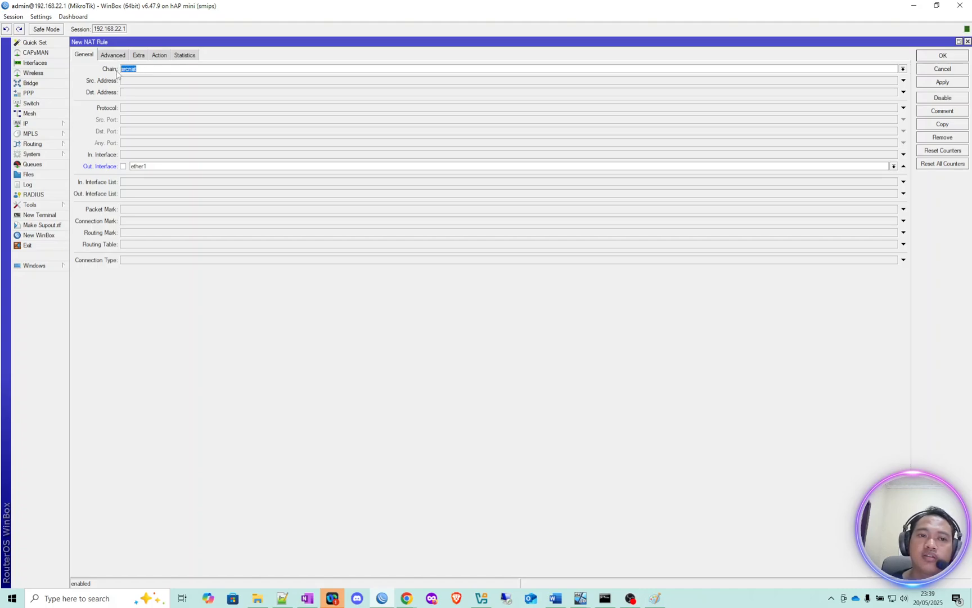
pyautogui.click(148, 69)
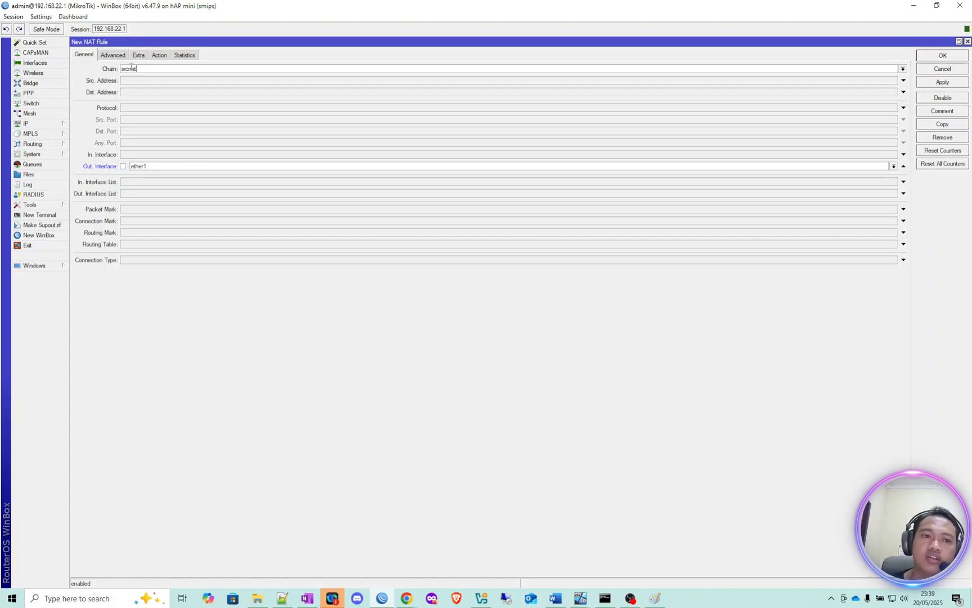
pyautogui.moveTo(155, 69); pyautogui.dragTo(120, 72)
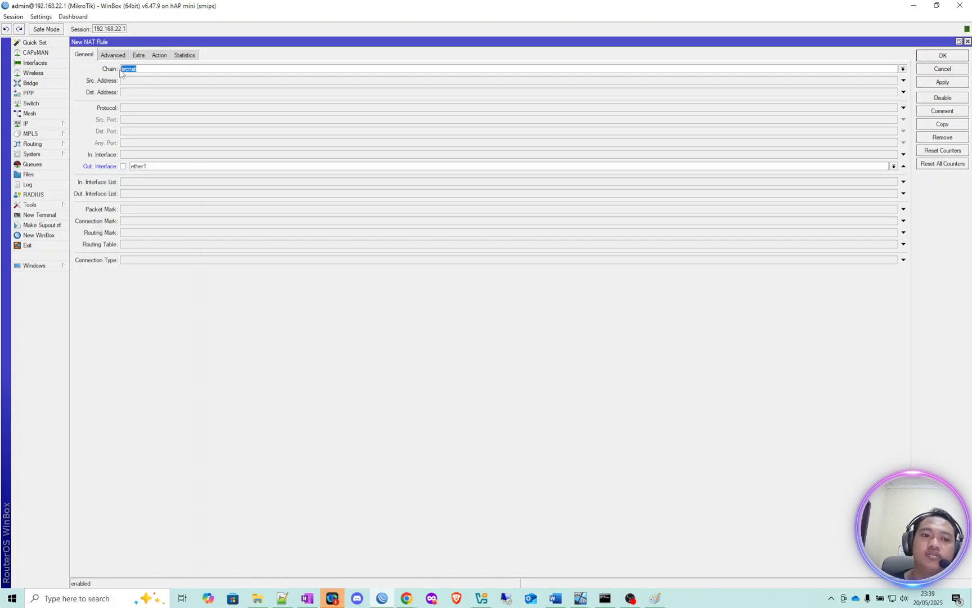
pyautogui.click(155, 169)
pyautogui.click(155, 170)
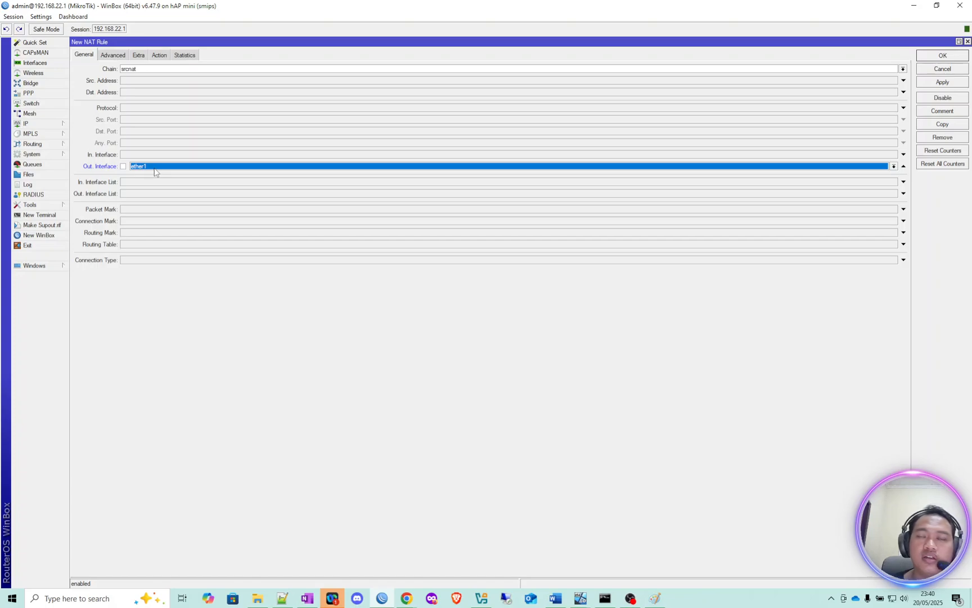
# Step: Review the rule's masquerade action alongside its srcnat chain, finishing on the general settings
pyautogui.click(159, 55)
pyautogui.click(162, 69)
pyautogui.click(162, 69)
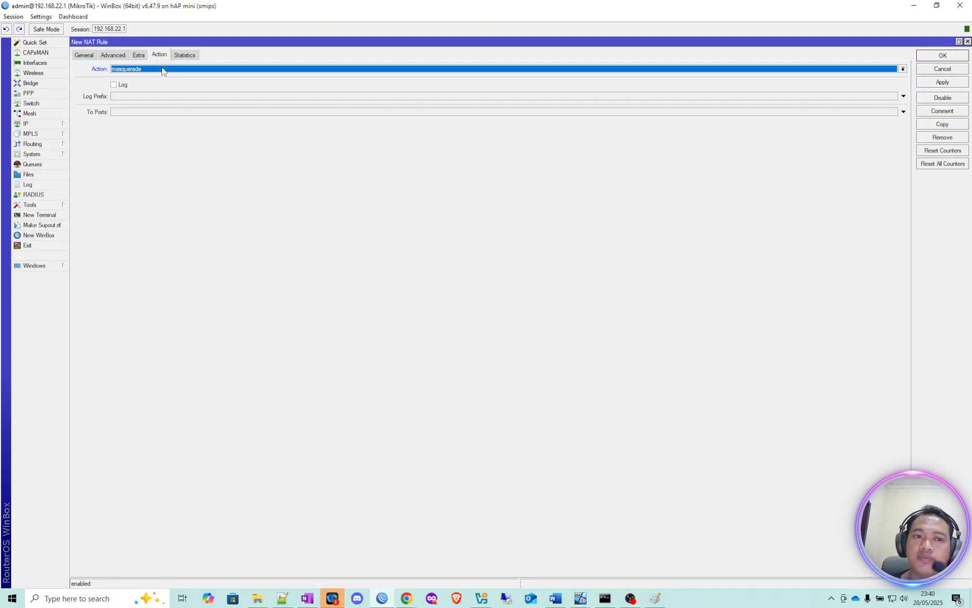
pyautogui.click(84, 55)
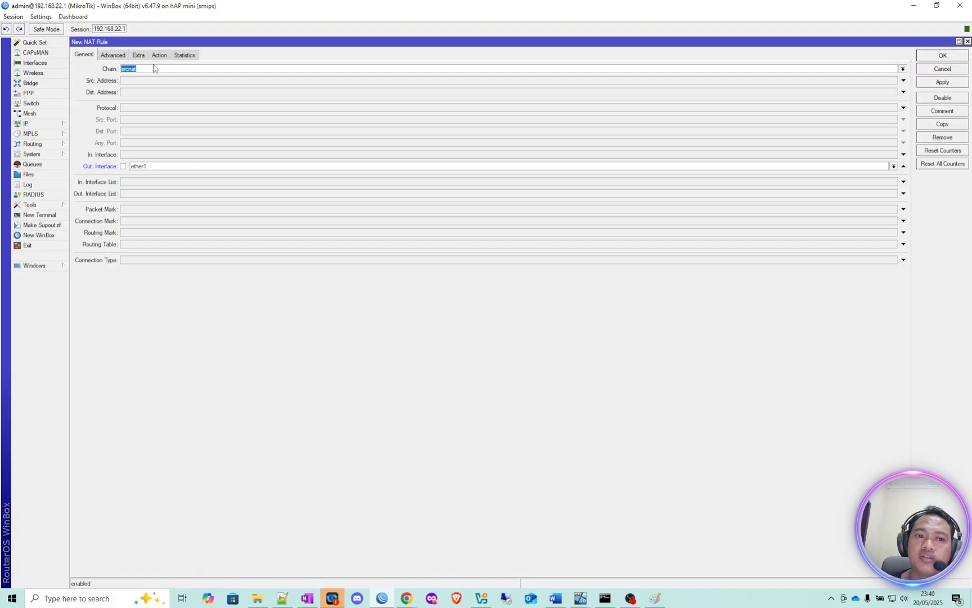
pyautogui.click(168, 68)
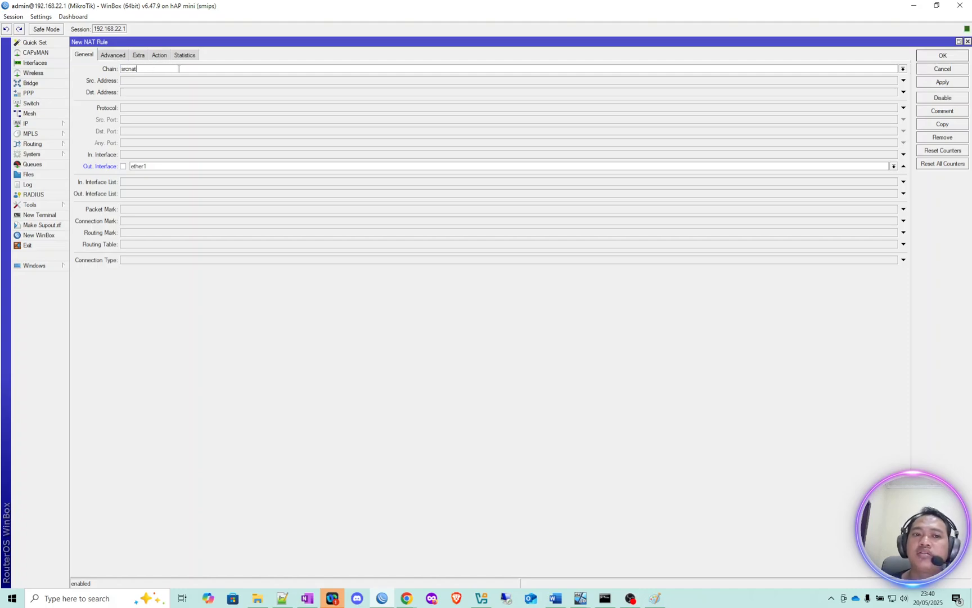
pyautogui.moveTo(168, 71); pyautogui.dragTo(112, 72)
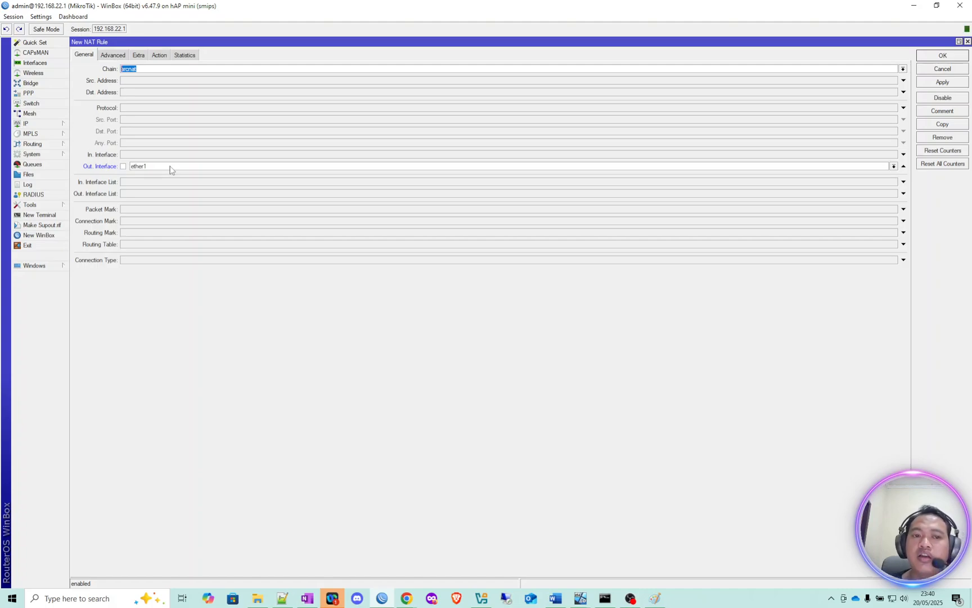
pyautogui.click(159, 56)
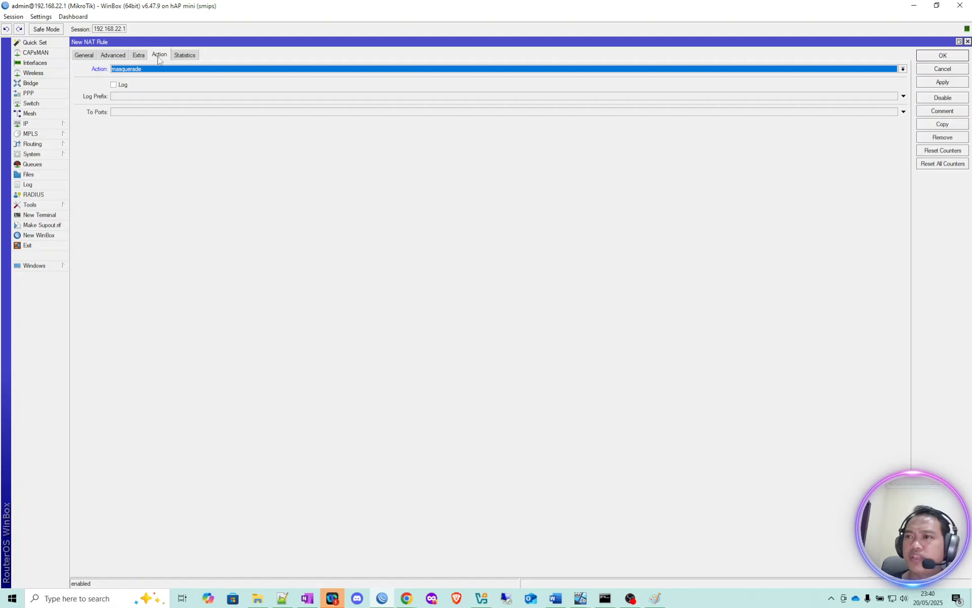
pyautogui.click(81, 56)
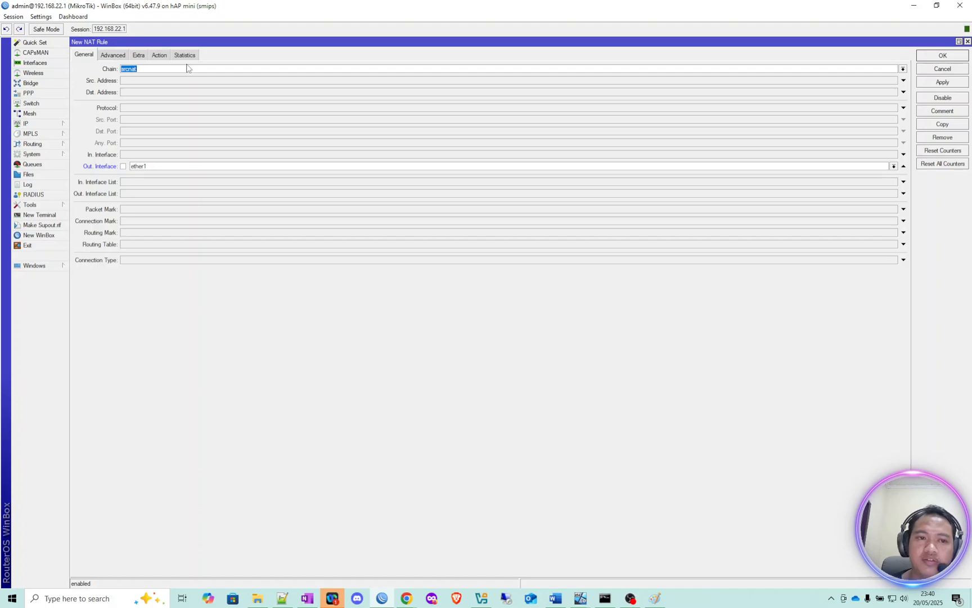
# Step: Switch to the network diagram in Paint and draw a curved pencil arrow from the Windows server to the router
pyautogui.click(655, 598)
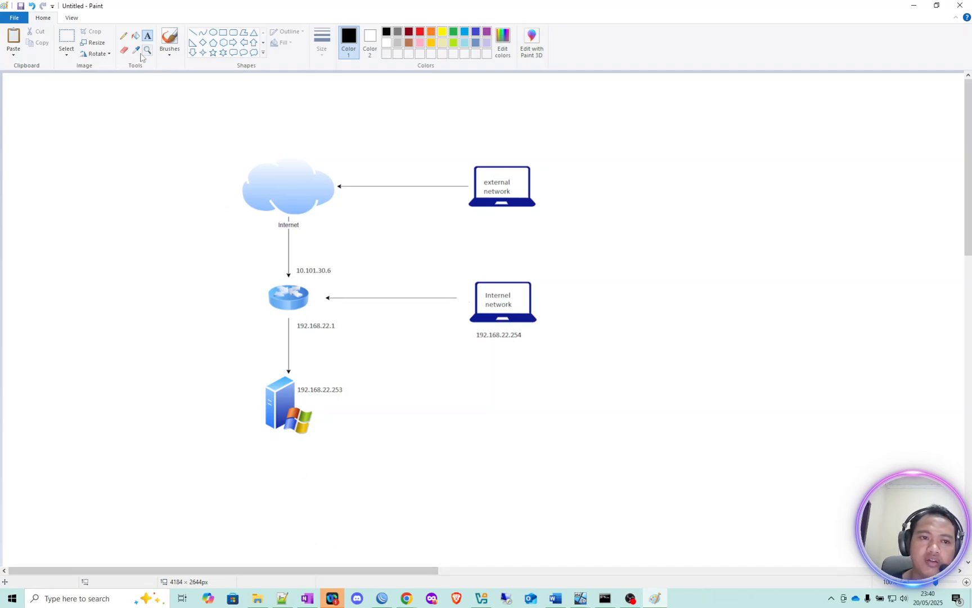
pyautogui.click(66, 38)
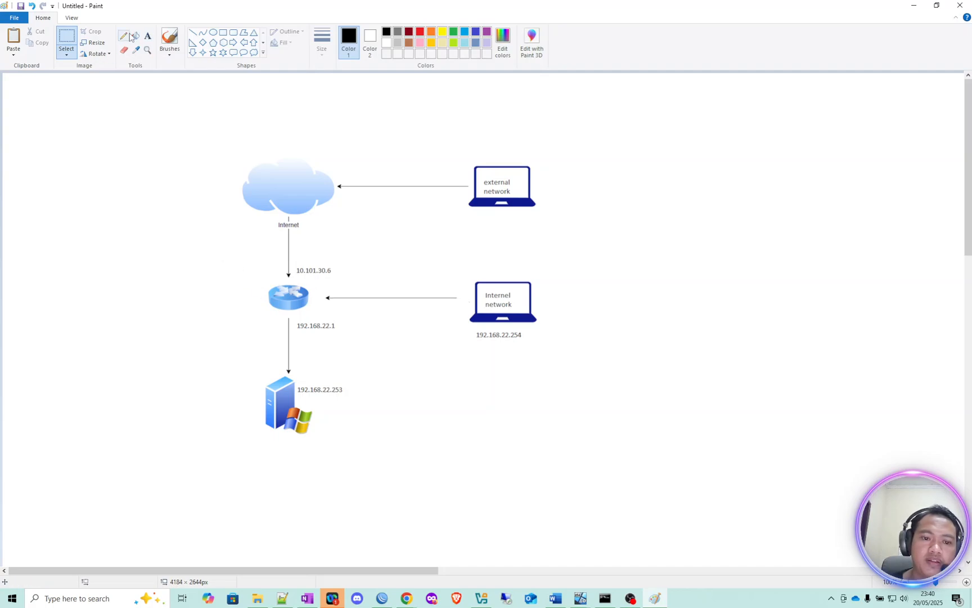
pyautogui.click(124, 36)
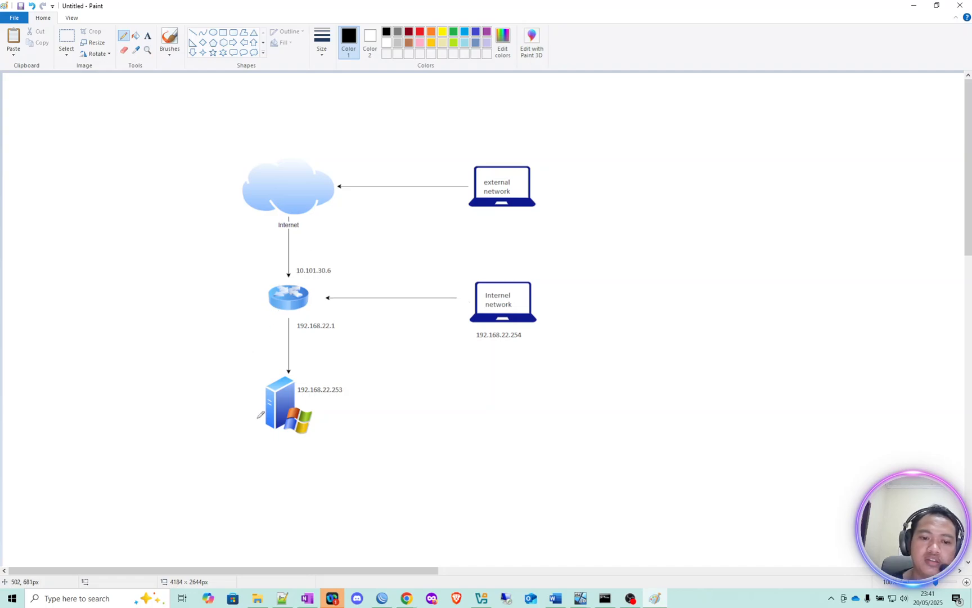
pyautogui.moveTo(259, 417)
pyautogui.mouseDown()
pyautogui.moveTo(237, 395)
pyautogui.moveTo(232, 351)
pyautogui.moveTo(241, 320)
pyautogui.moveTo(272, 298)
pyautogui.moveTo(259, 302)
pyautogui.mouseUp()
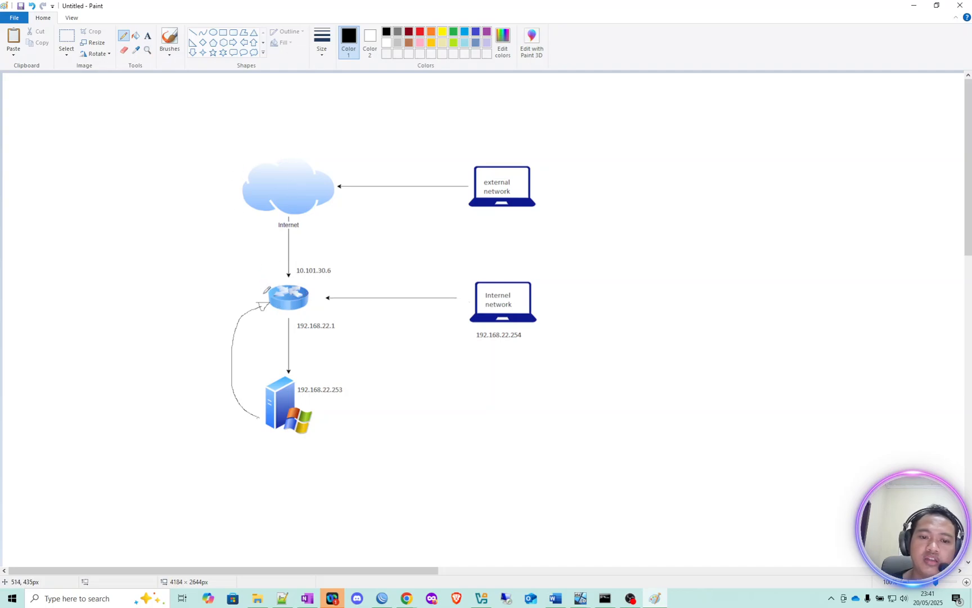
# Step: Sketch pencil arrows from the router to its 10.101.30.6 side and on to the Internet cloud, and undo these strokes
pyautogui.moveTo(264, 293); pyautogui.dragTo(278, 277)
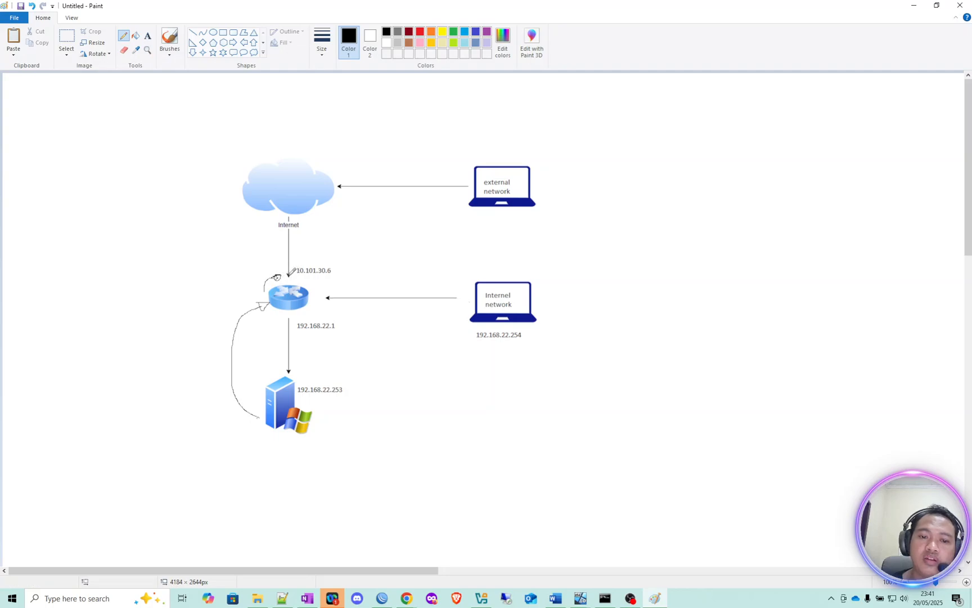
pyautogui.moveTo(278, 272)
pyautogui.mouseDown()
pyautogui.moveTo(260, 236)
pyautogui.moveTo(270, 228)
pyautogui.moveTo(266, 238)
pyautogui.moveTo(261, 230)
pyautogui.mouseUp()
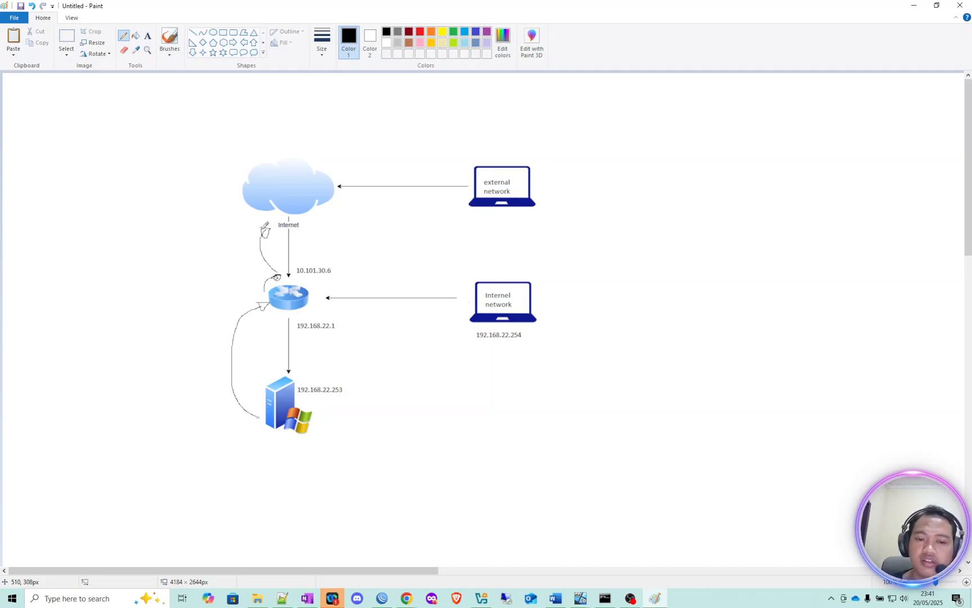
pyautogui.hotkey('ctrl', 'z')
pyautogui.hotkey('ctrl', 'z')
pyautogui.hotkey('ctrl', 'z')
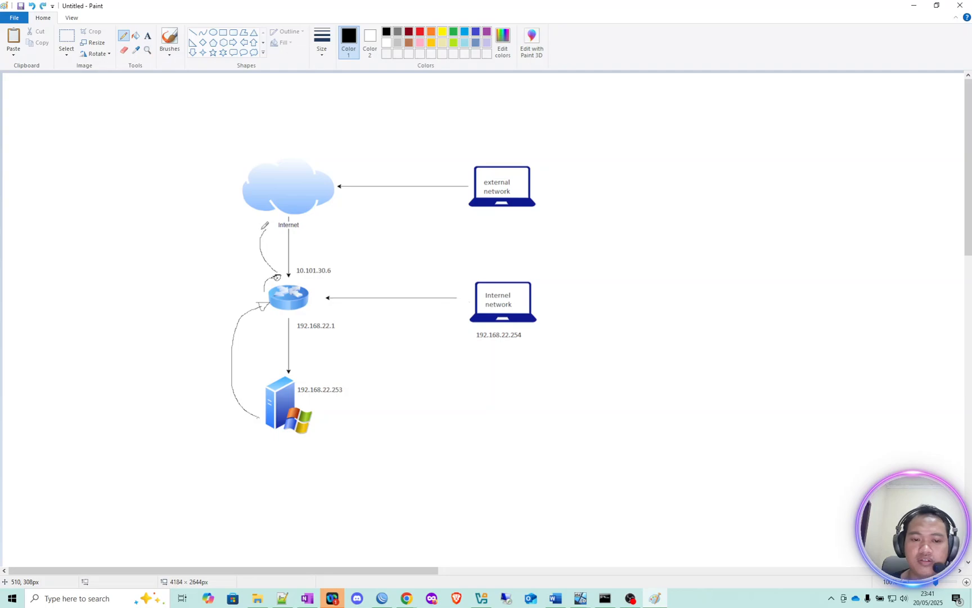
pyautogui.hotkey('ctrl', 'z')
pyautogui.hotkey('ctrl', 'z')
pyautogui.hotkey('ctrl', 'z')
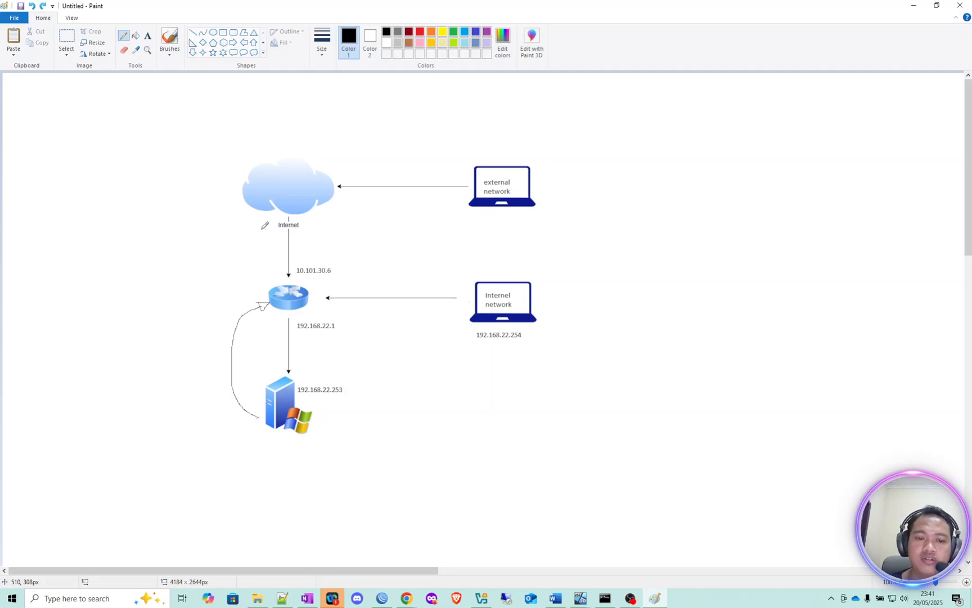
# Step: Return to WinBox, close the new NAT rule without saving it, and select the existing srcnat masquerade rule
pyautogui.click(382, 597)
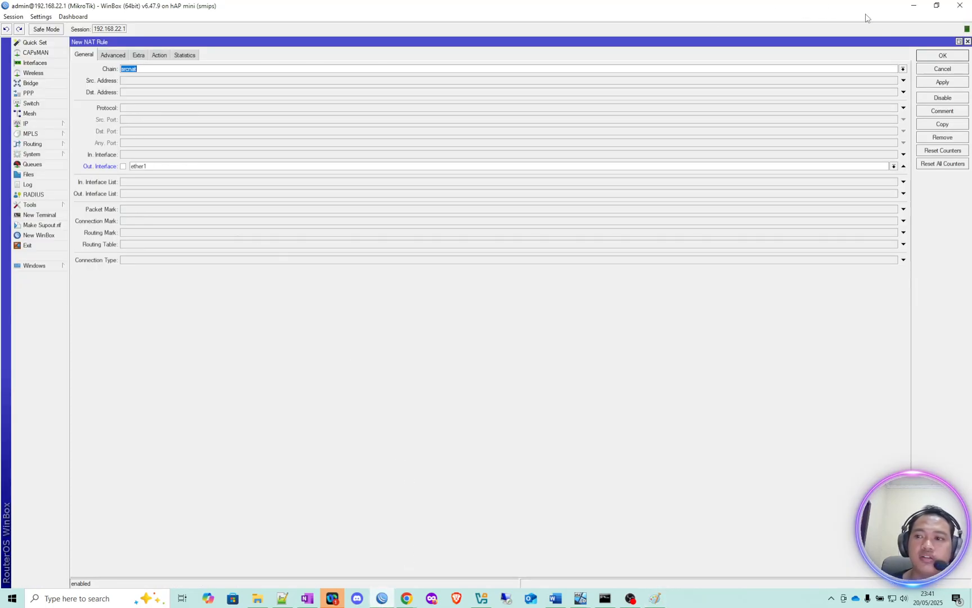
pyautogui.click(968, 41)
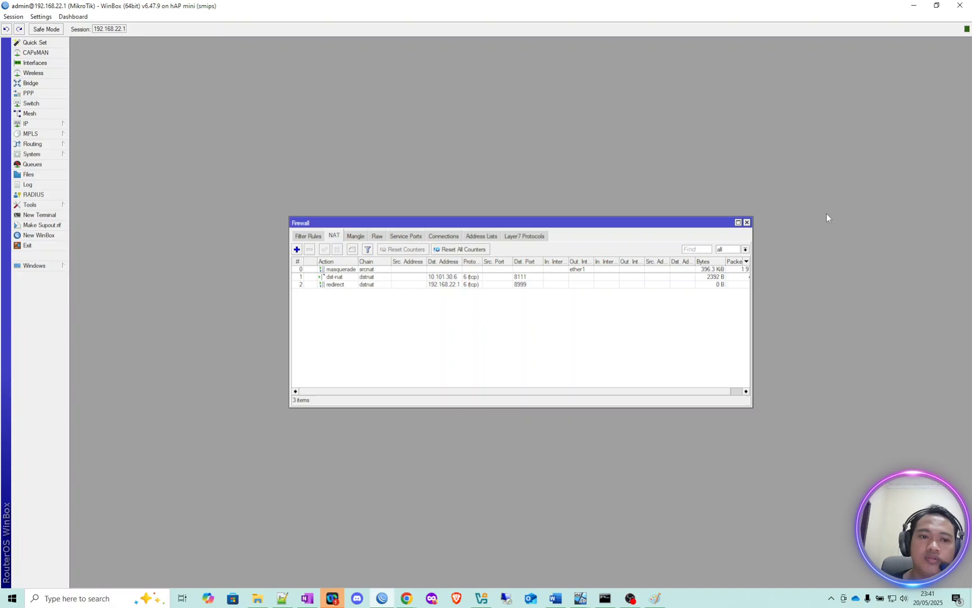
pyautogui.click(375, 270)
# Step: Switch to Command Prompt and ping google.com to test the internet connection
pyautogui.click(605, 597)
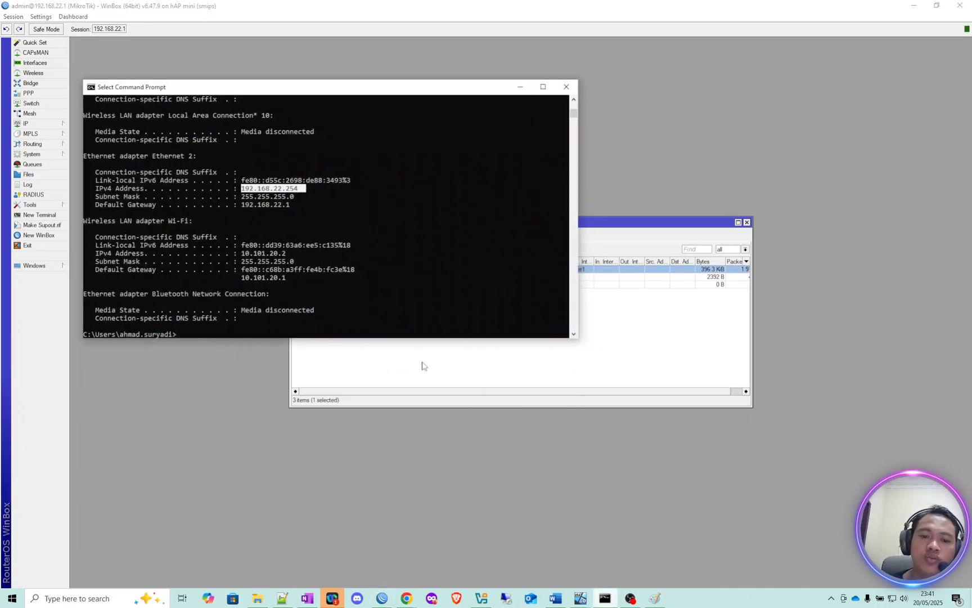
pyautogui.press('Escape')
pyautogui.write('ping ')
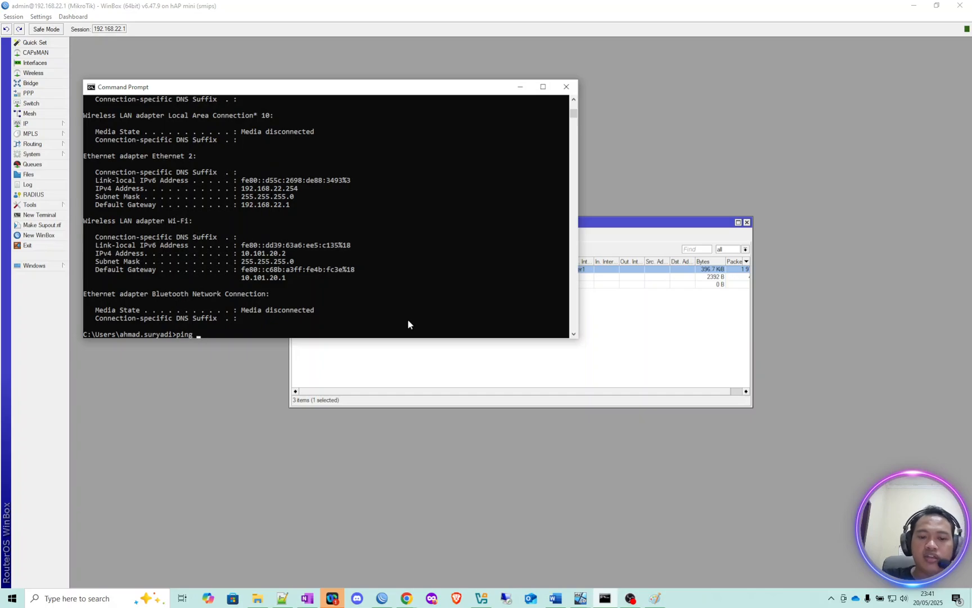
pyautogui.write('google.com')
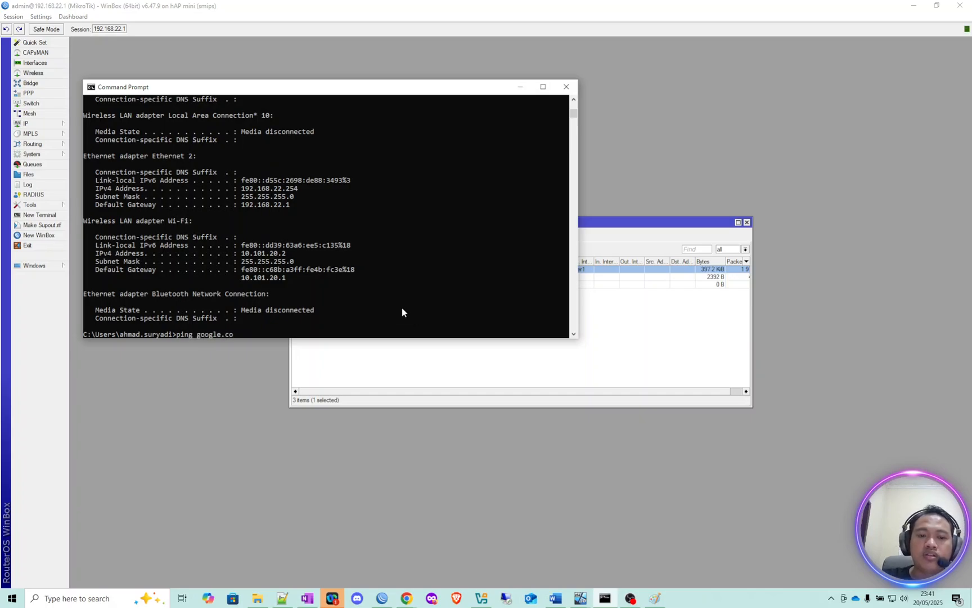
pyautogui.press('Return')
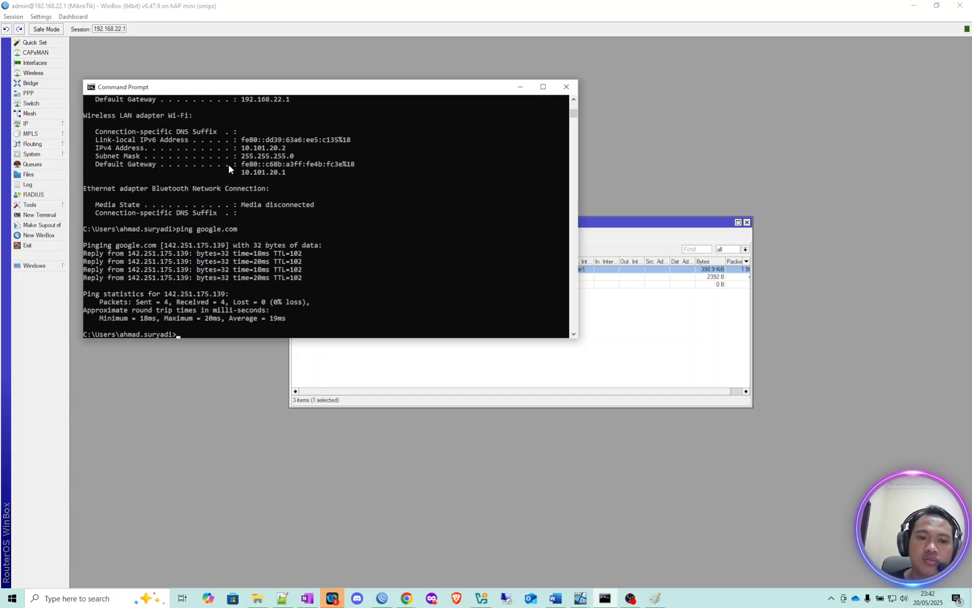
# Step: Highlight the Wi-Fi adapter's IPv4 address in the ipconfig output and disconnect the computer from the My Home Wi-Fi network
pyautogui.scroll(3, 256, 211)
pyautogui.moveTo(303, 198); pyautogui.dragTo(245, 199)
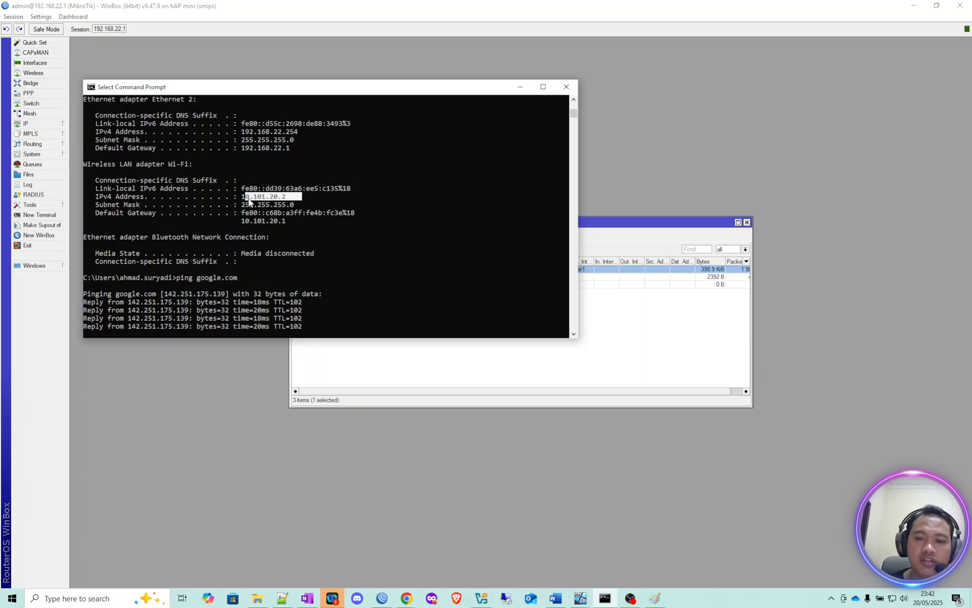
pyautogui.click(892, 597)
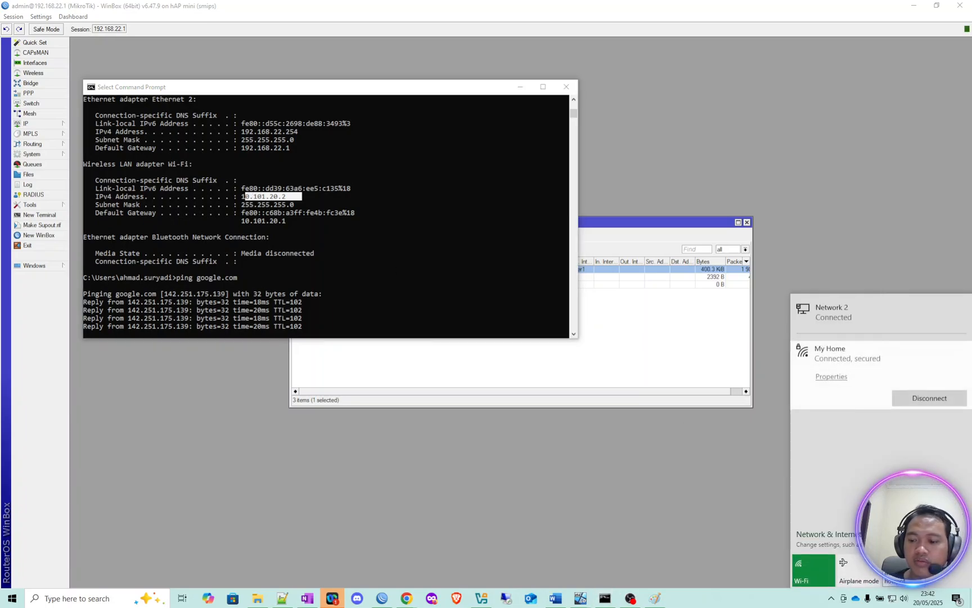
pyautogui.click(927, 397)
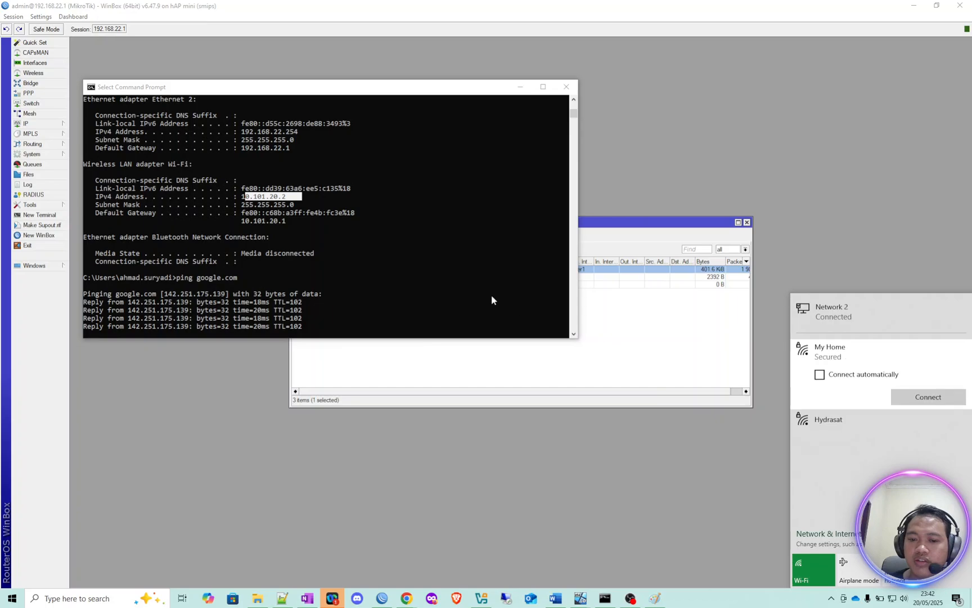
# Step: Run ipconfig again in Command Prompt and highlight the Ethernet 2 adapter's address settings
pyautogui.click(425, 308)
pyautogui.click(419, 314)
pyautogui.press('Return')
pyautogui.press('Return')
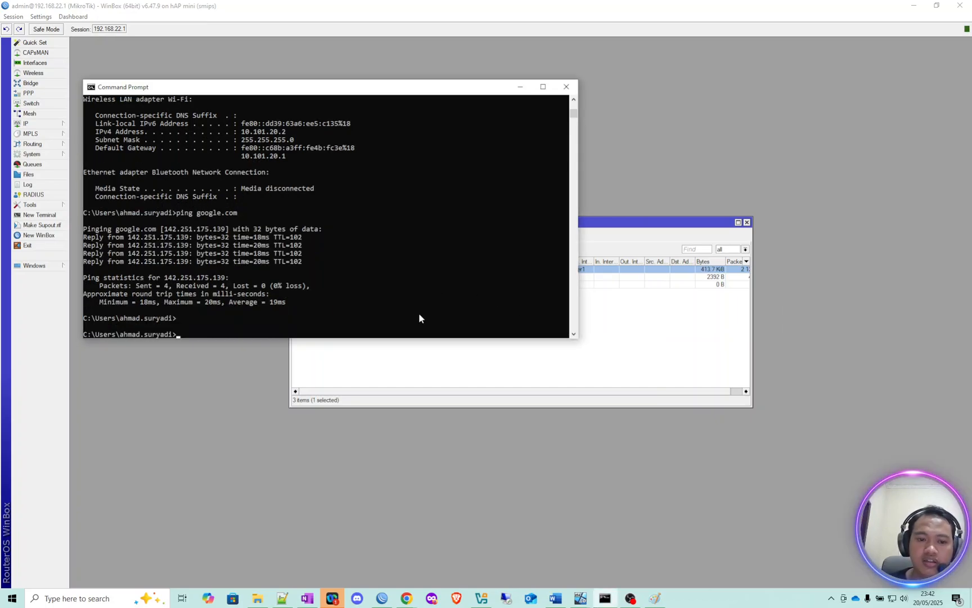
pyautogui.press('Up')
pyautogui.press('Up')
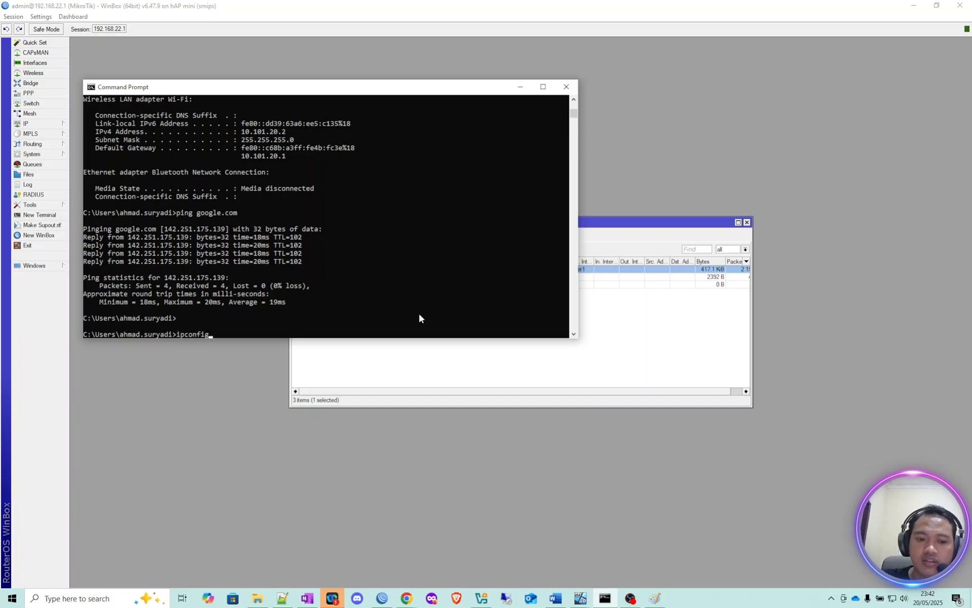
pyautogui.press('Return')
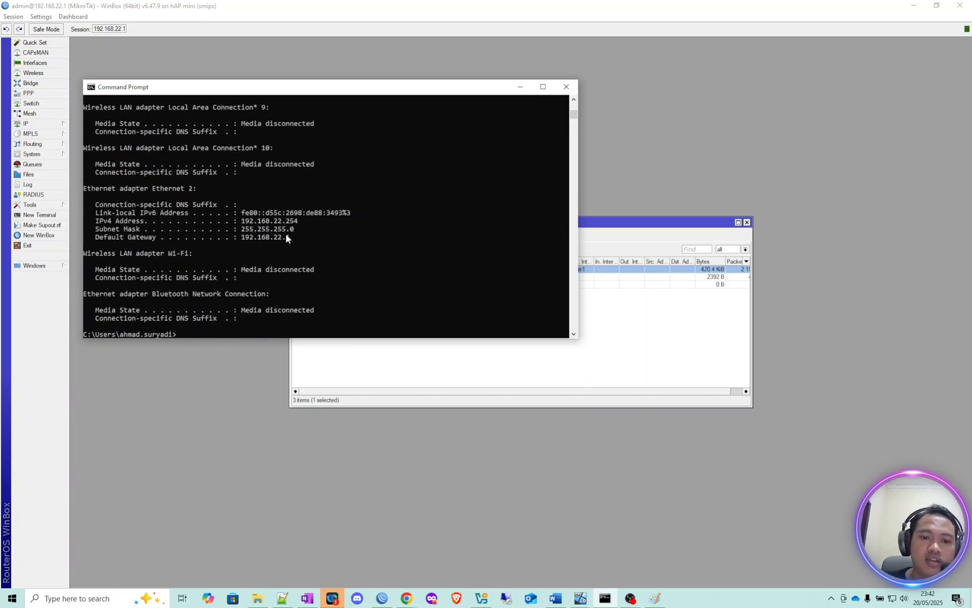
pyautogui.moveTo(297, 237); pyautogui.dragTo(250, 230)
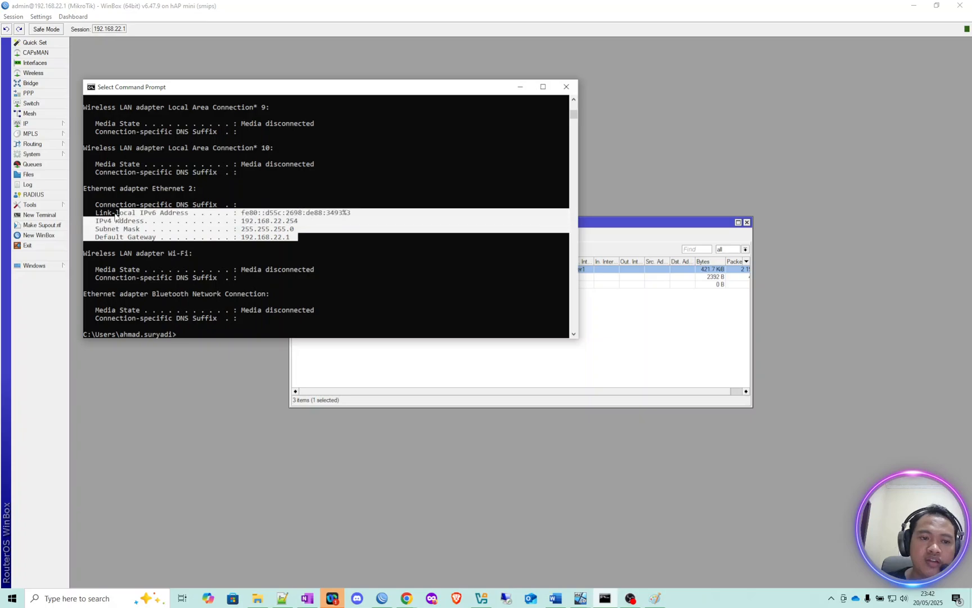
# Step: Ping google.com again over the Ethernet connection alone
pyautogui.click(231, 327)
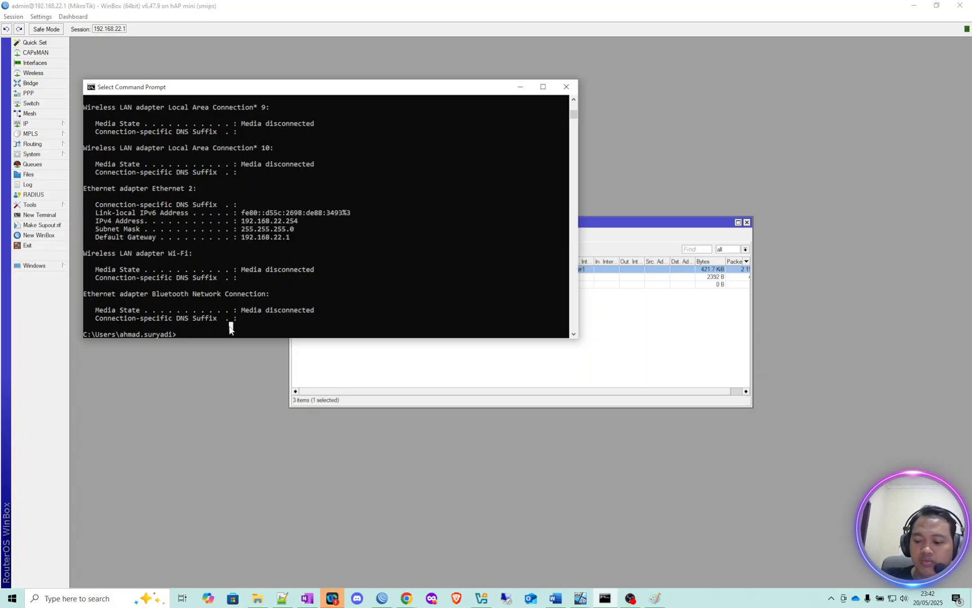
pyautogui.press('Up')
pyautogui.press('Up')
pyautogui.press('Up')
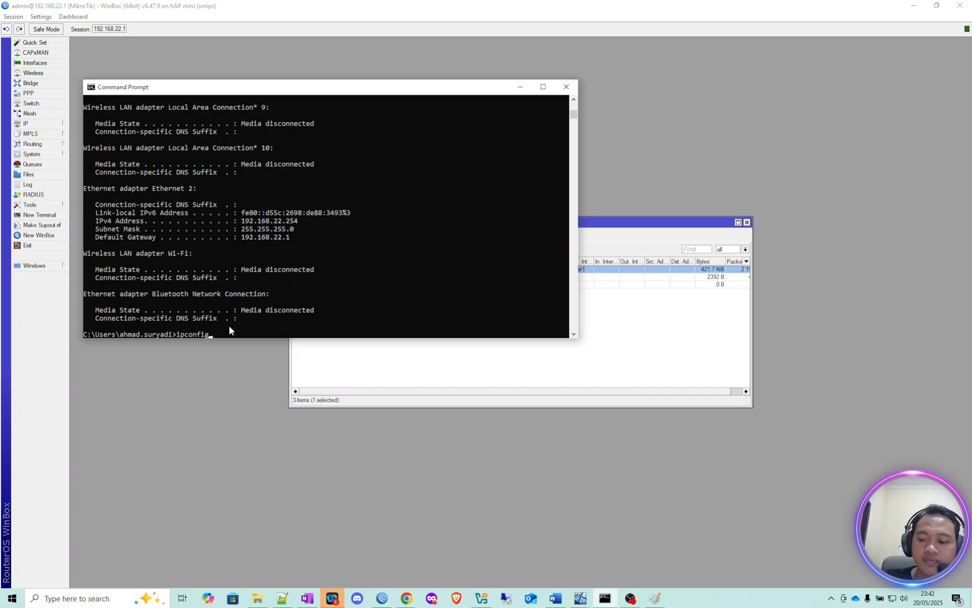
pyautogui.press('Up')
pyautogui.press('Up')
pyautogui.press('Up')
pyautogui.press('Up')
pyautogui.press('Up')
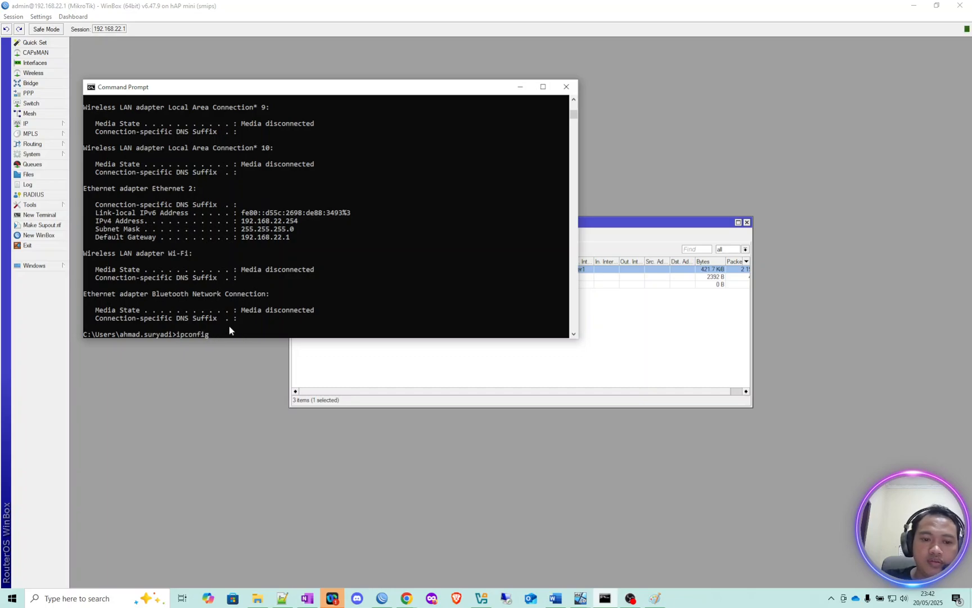
pyautogui.press('Return')
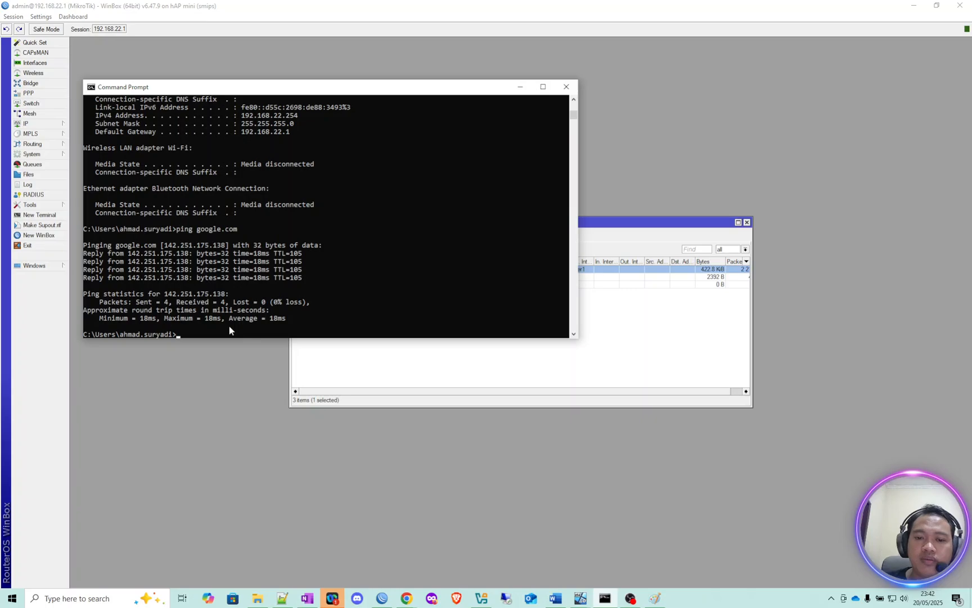
# Step: Check the NAT section of the tutorial outline in Word and return to the NAT rule list in WinBox
pyautogui.click(597, 226)
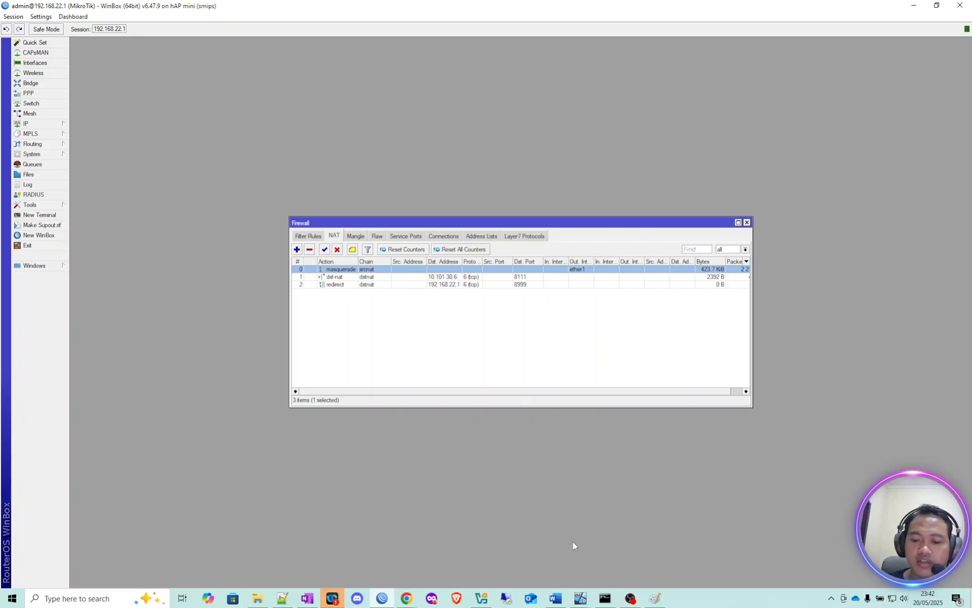
pyautogui.click(554, 598)
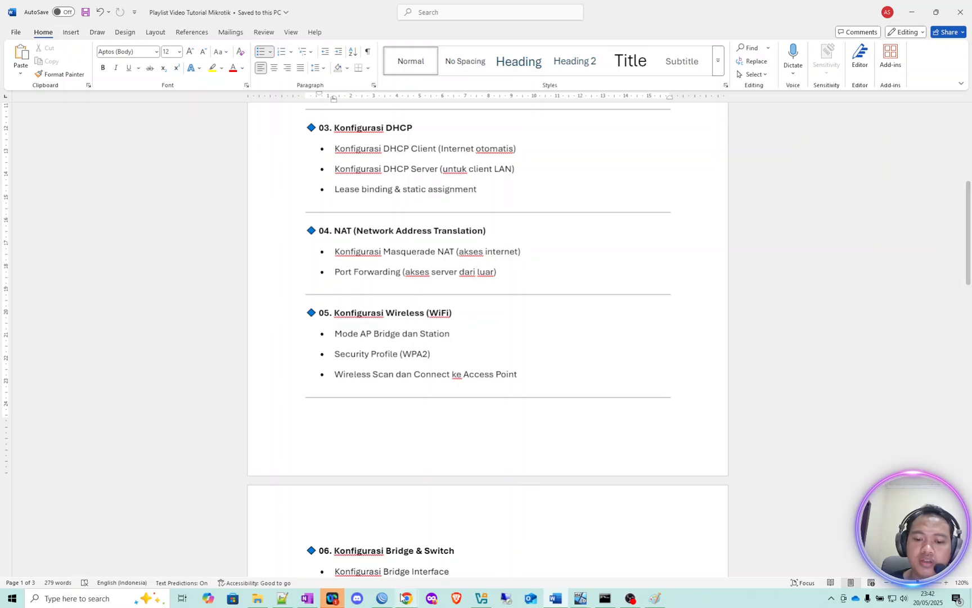
pyautogui.click(383, 598)
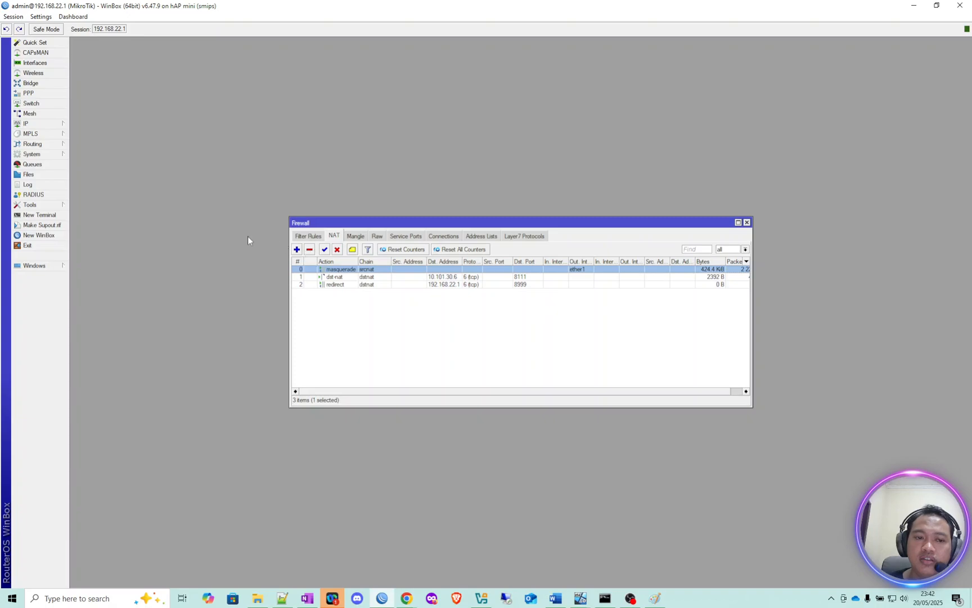
# Step: Open the existing masquerade rule from the NAT list and highlight its srcnat chain value
pyautogui.click(53, 125)
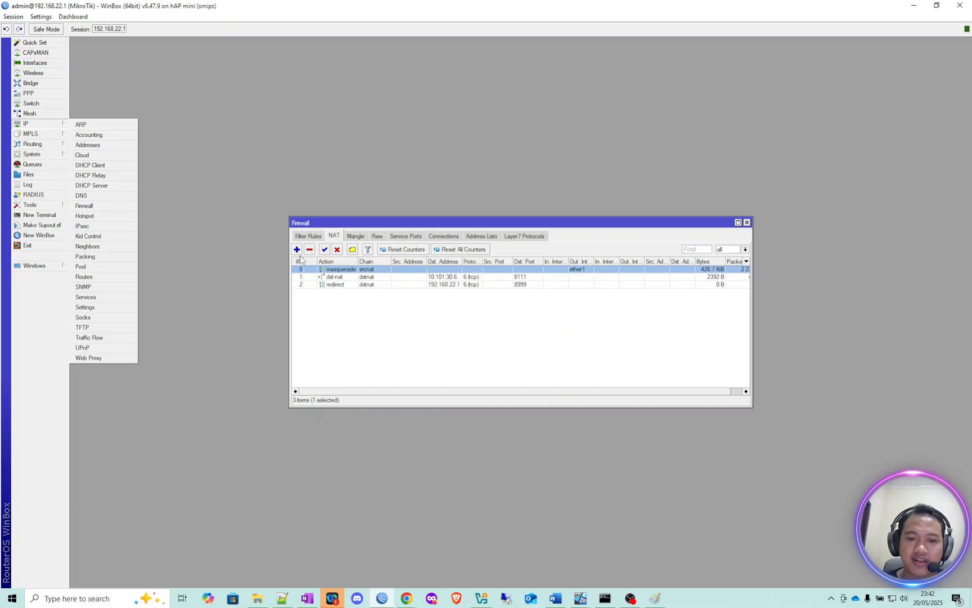
pyautogui.click(341, 271)
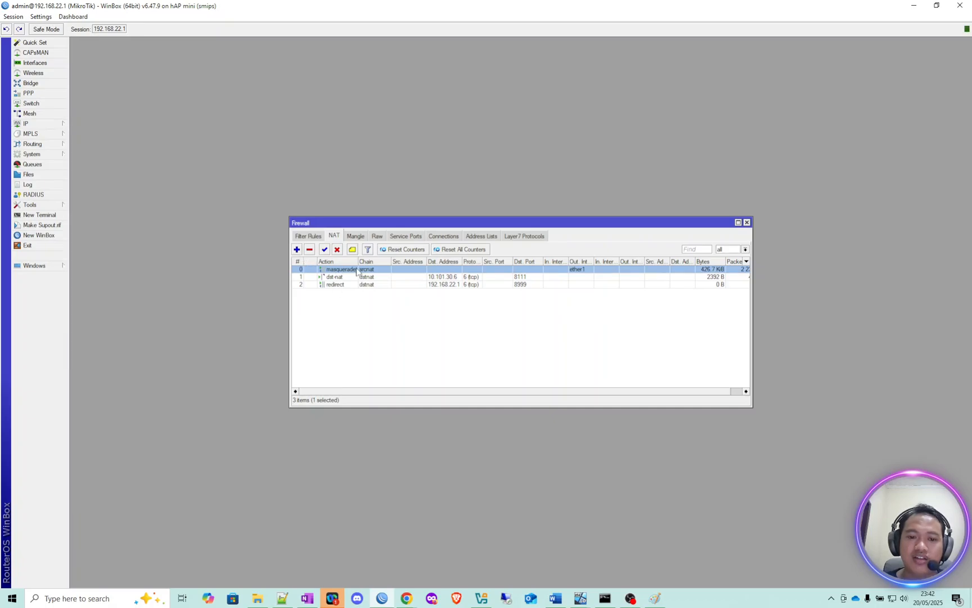
pyautogui.doubleClick(356, 270)
pyautogui.click(158, 70)
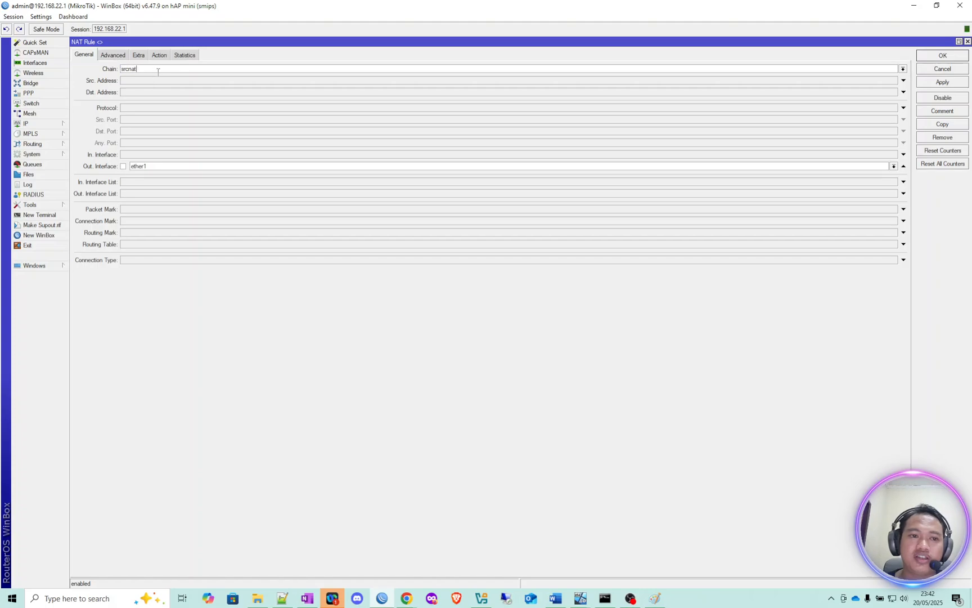
pyautogui.doubleClick(140, 69)
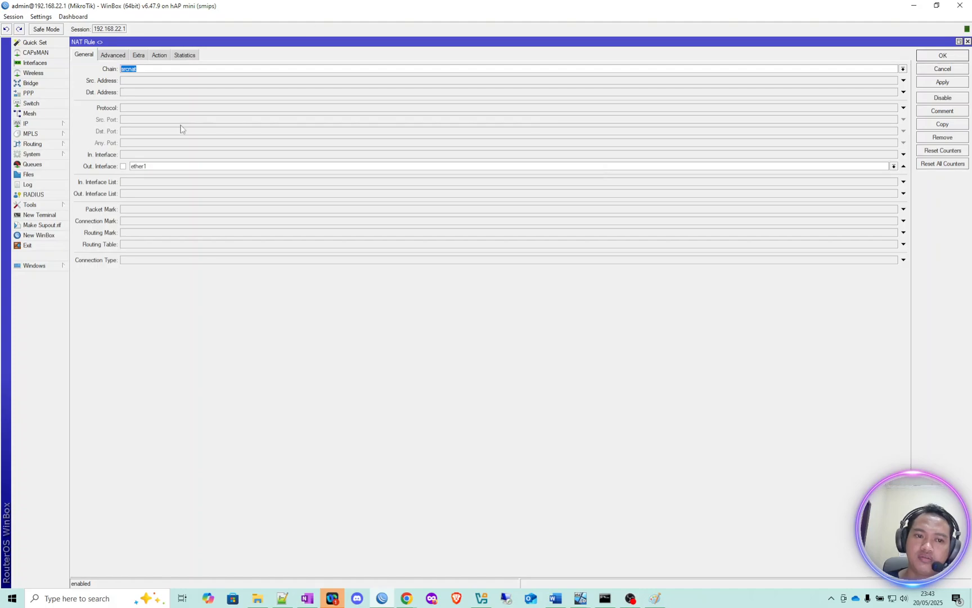
# Step: Change the opened NAT rule's action to src-nat
pyautogui.click(159, 55)
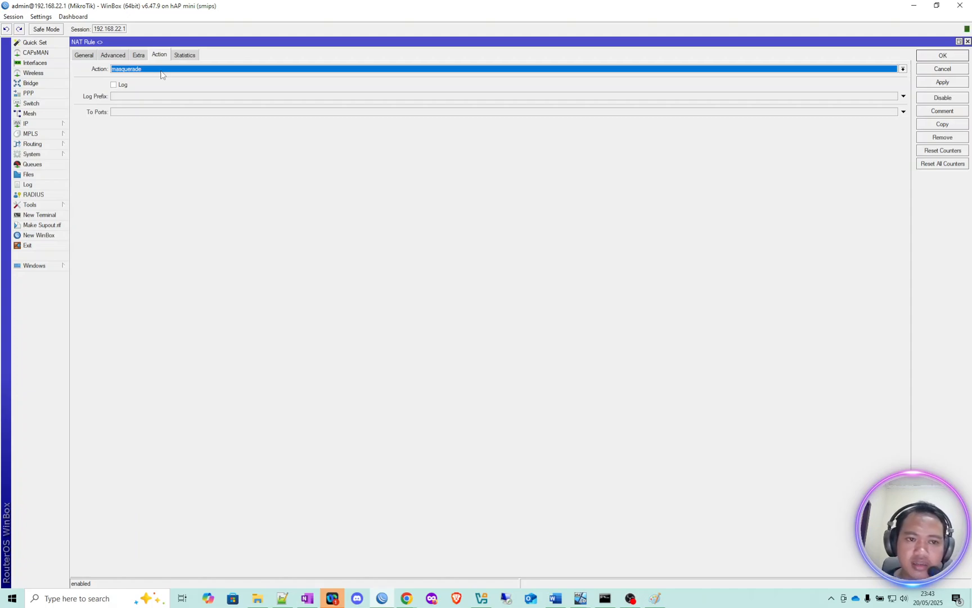
pyautogui.click(161, 69)
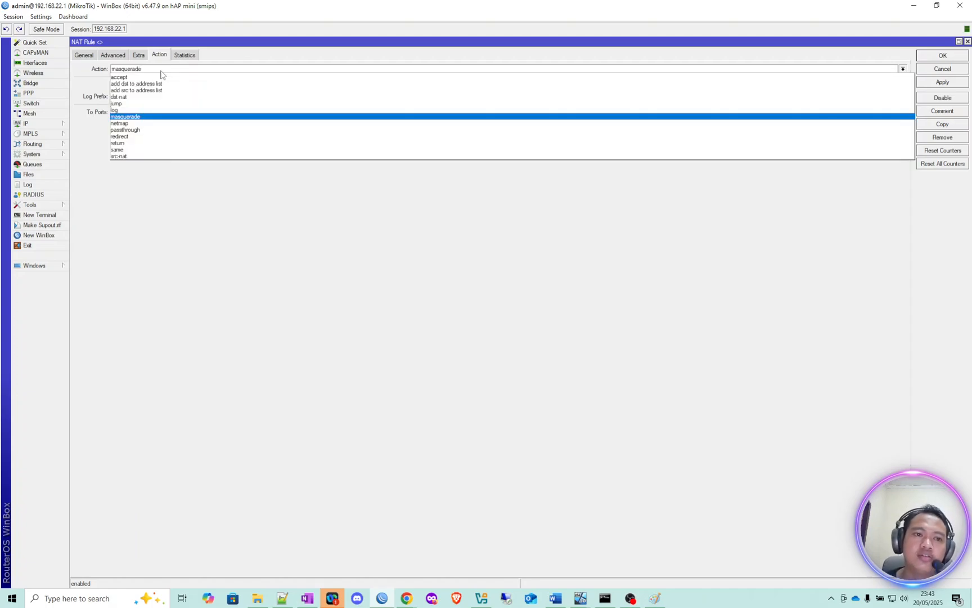
pyautogui.click(149, 158)
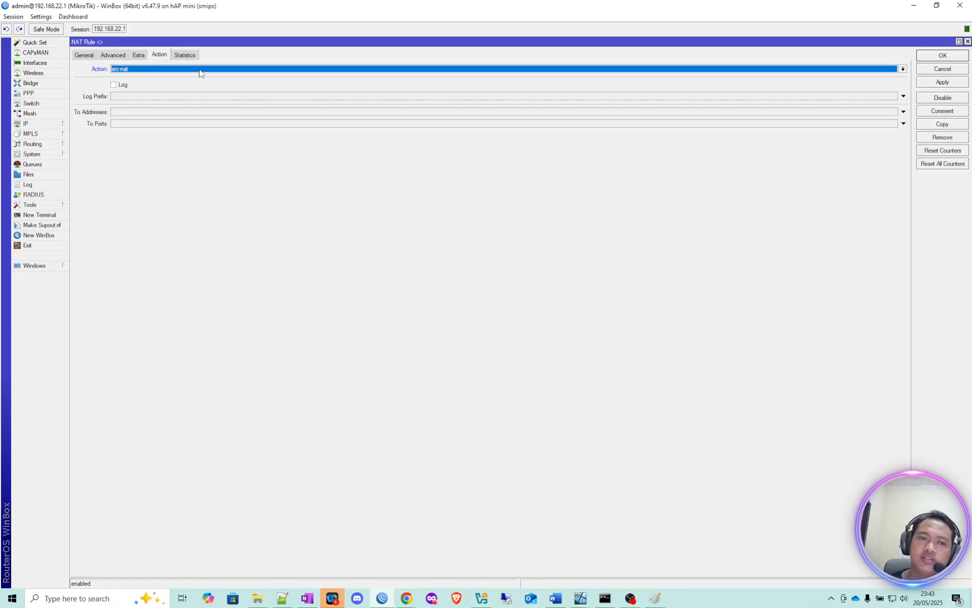
# Step: Discard the changes to the opened NAT rule and return to the NAT list
pyautogui.click(960, 70)
pyautogui.click(616, 310)
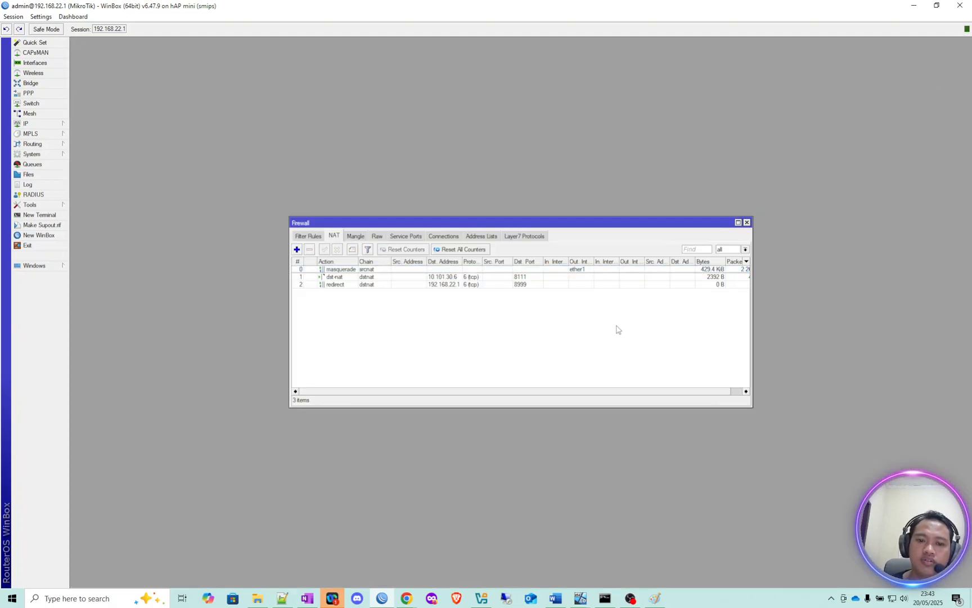
# Step: Switch to the Word outline and highlight the Port Forwarding topic in the NAT section
pyautogui.click(557, 598)
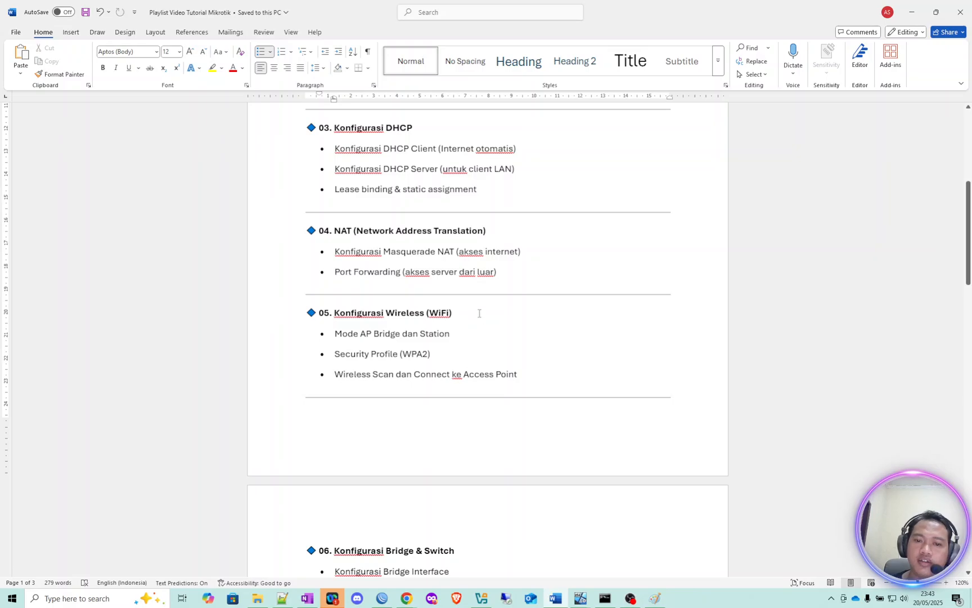
pyautogui.moveTo(497, 273); pyautogui.dragTo(334, 276)
pyautogui.click(542, 281)
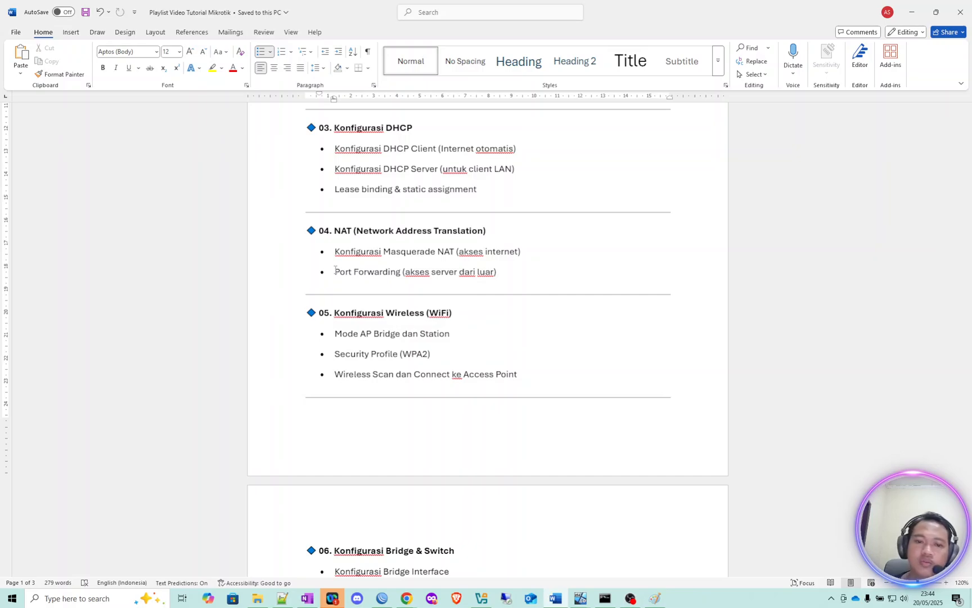
pyautogui.doubleClick(336, 252)
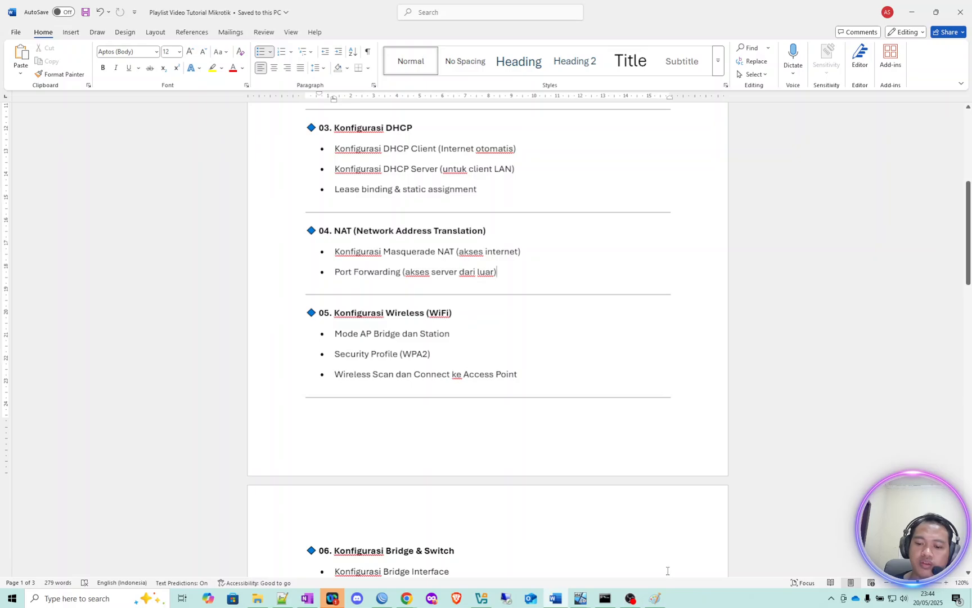
# Step: Switch to the Paint network diagram and draw thick red check marks on the internet cloud and above the external network laptop
pyautogui.click(654, 598)
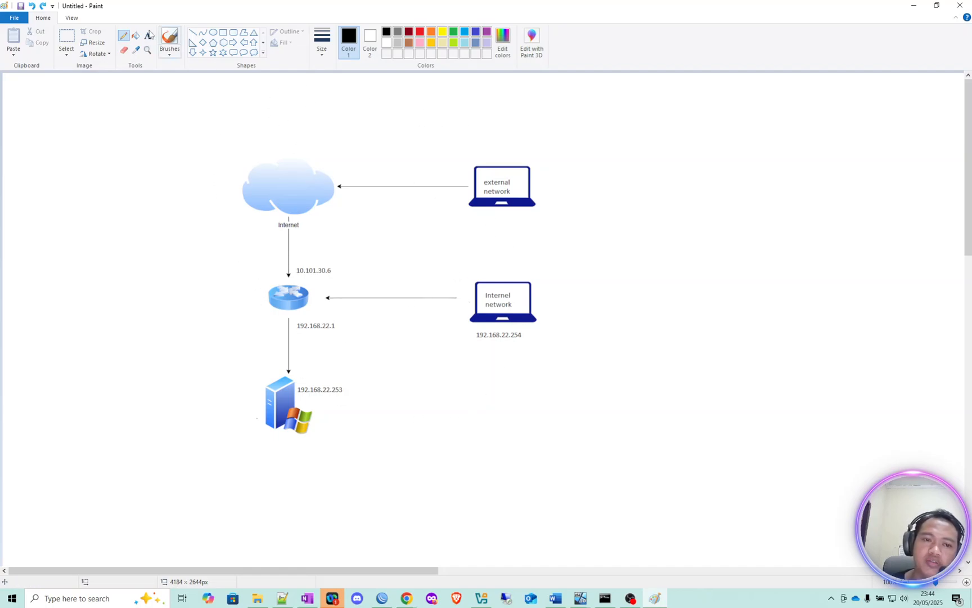
pyautogui.moveTo(273, 179); pyautogui.dragTo(299, 171)
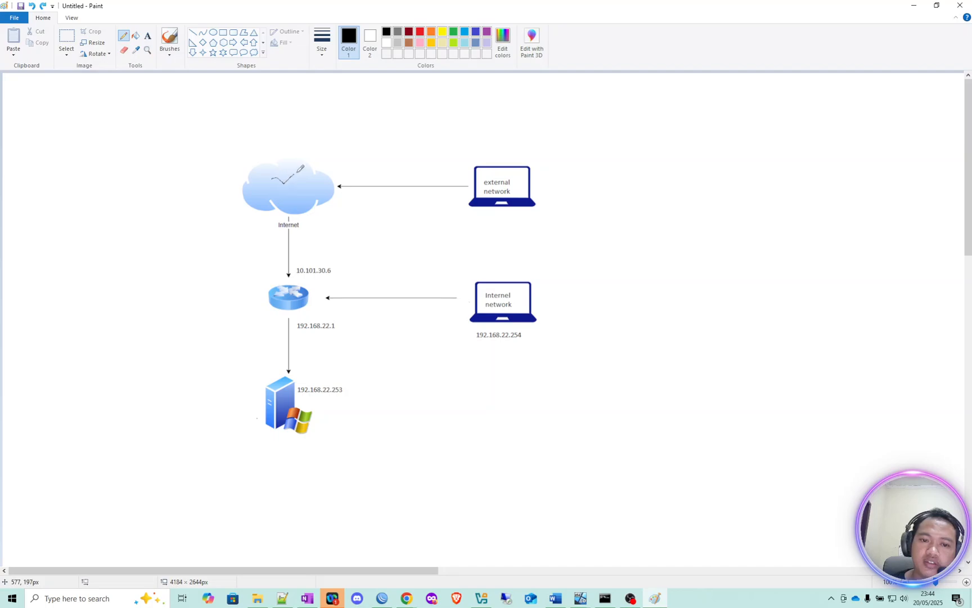
pyautogui.hotkey('ctrl', 'z')
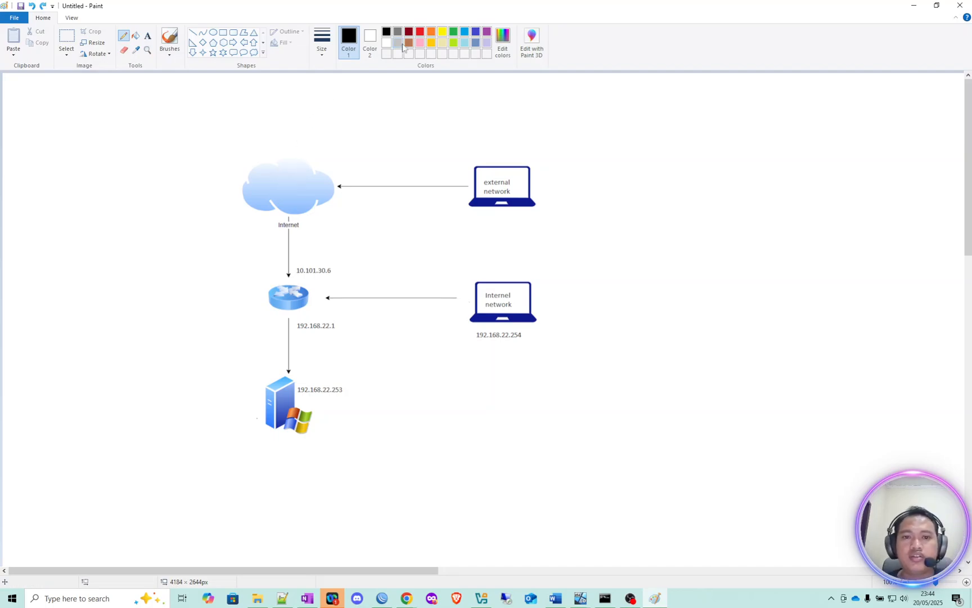
pyautogui.click(420, 32)
pyautogui.click(321, 44)
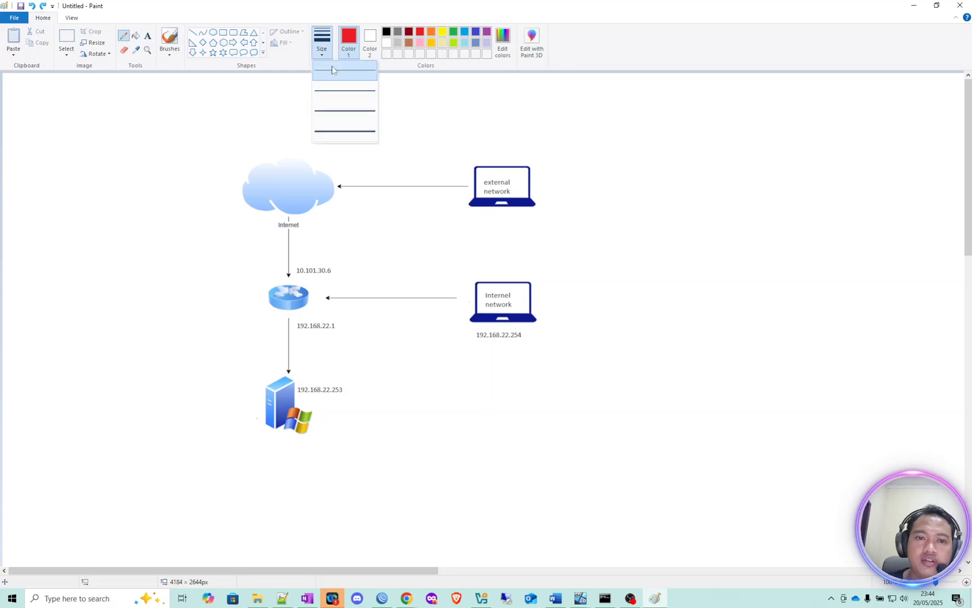
pyautogui.click(341, 116)
pyautogui.moveTo(270, 184); pyautogui.dragTo(303, 179)
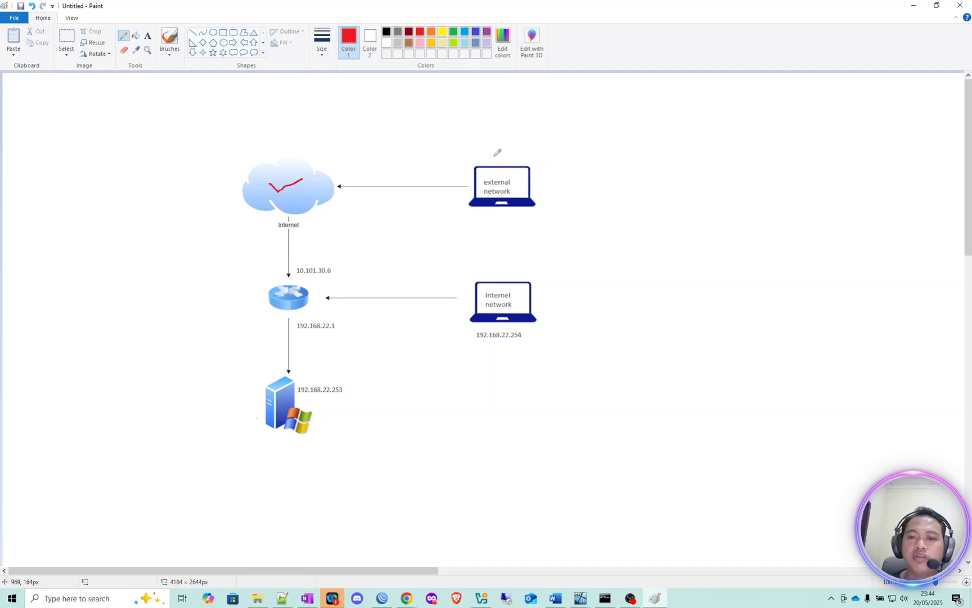
pyautogui.moveTo(489, 153)
pyautogui.mouseDown()
pyautogui.moveTo(512, 156)
pyautogui.moveTo(529, 144)
pyautogui.mouseUp()
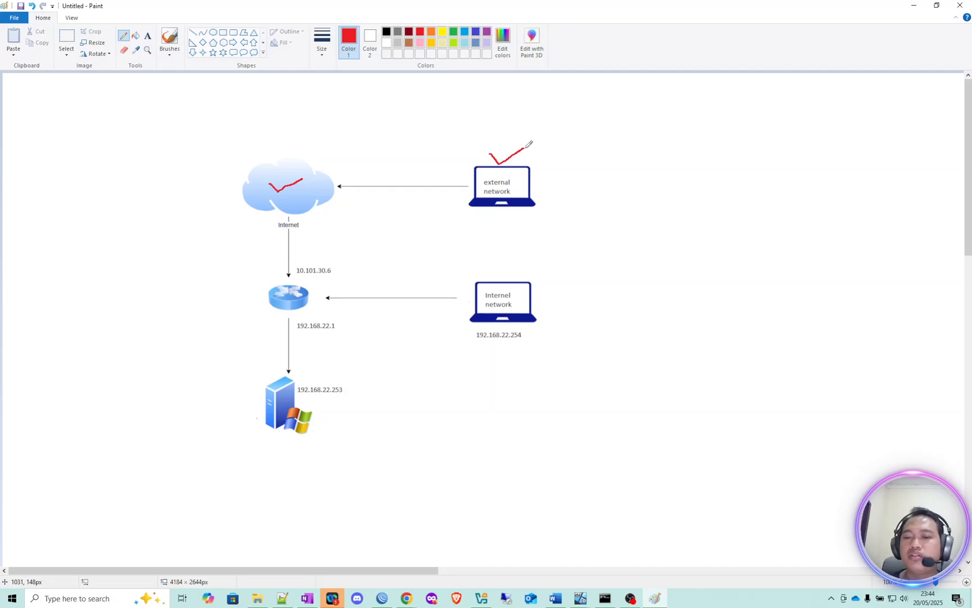
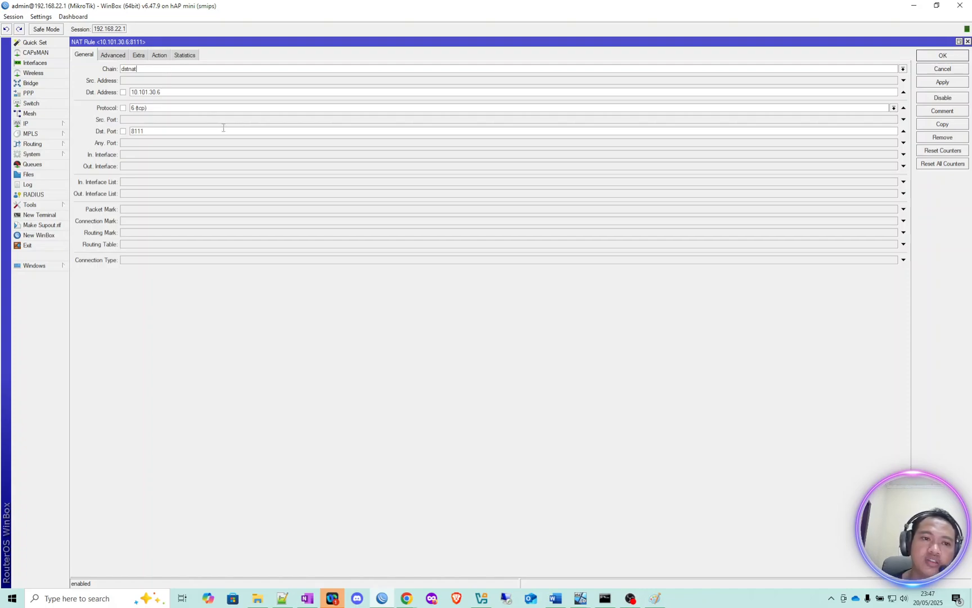
# Step: Highlight the chain, destination address and destination port of the opened dst-nat rule in turn
pyautogui.moveTo(167, 69); pyautogui.dragTo(117, 71)
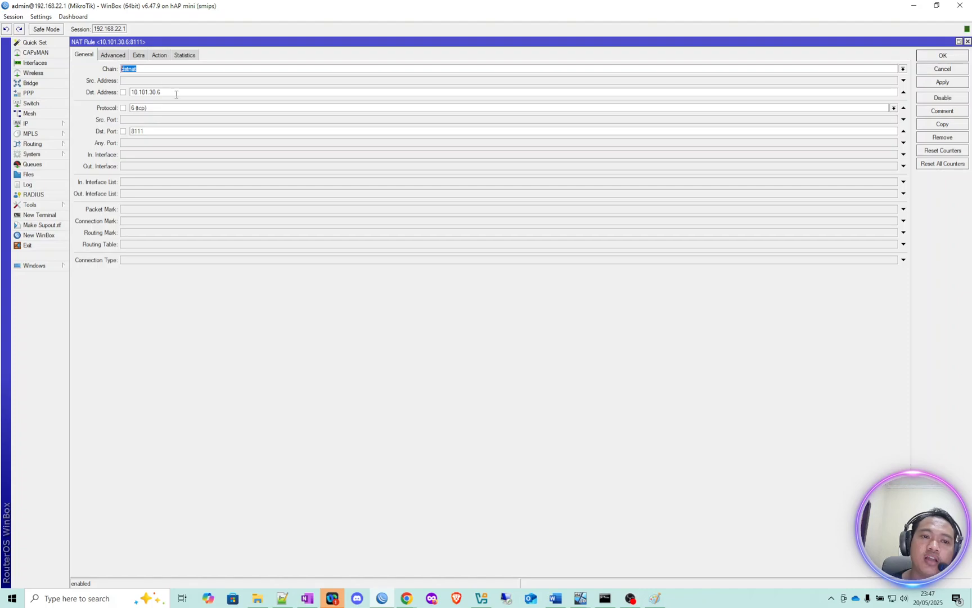
pyautogui.moveTo(176, 94); pyautogui.dragTo(126, 98)
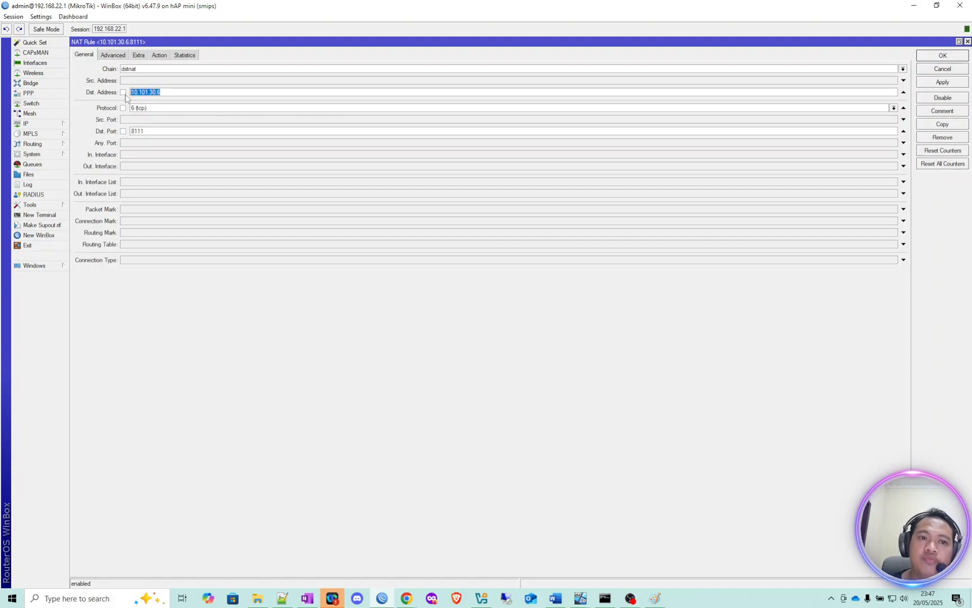
pyautogui.click(188, 91)
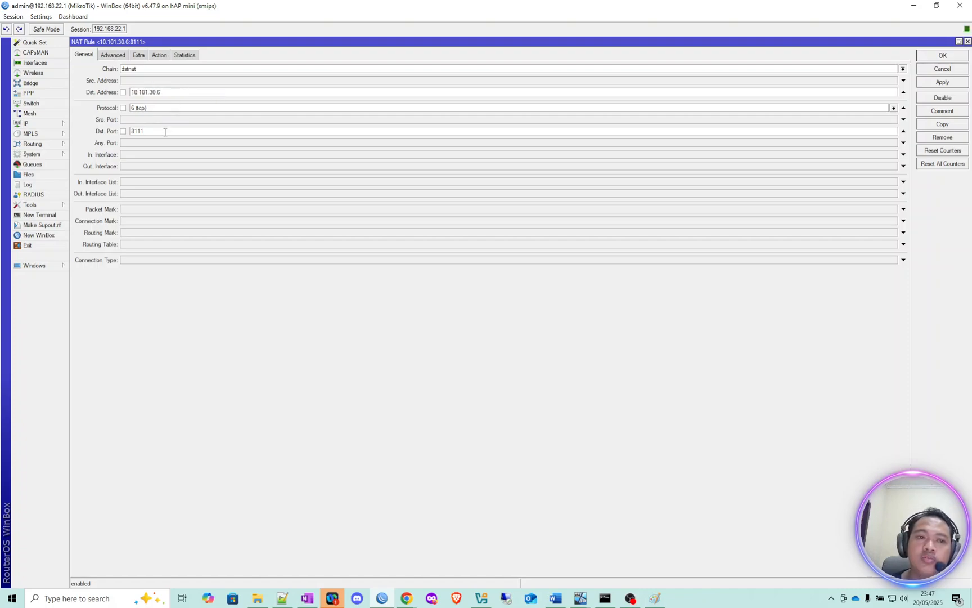
pyautogui.doubleClick(142, 131)
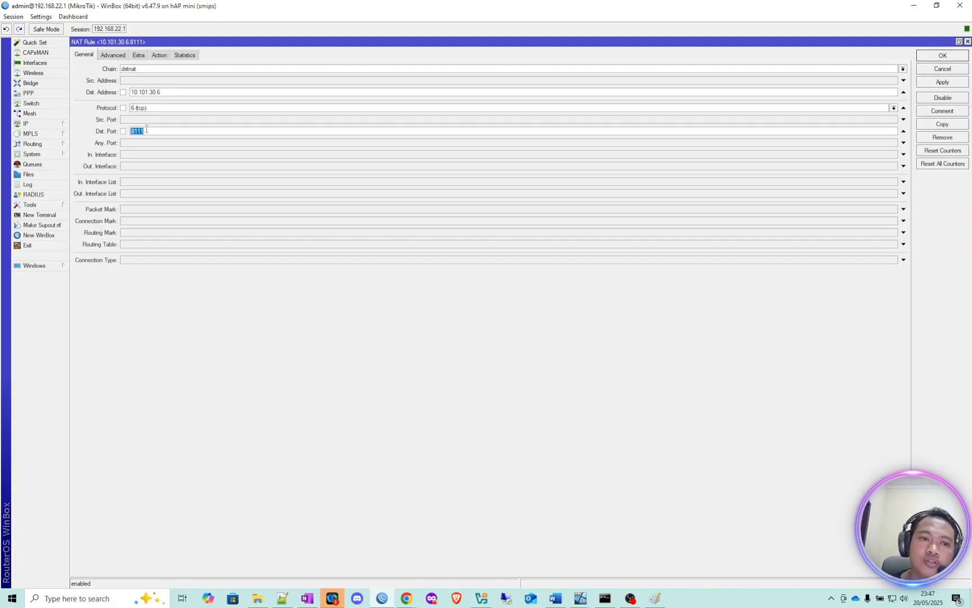
# Step: Examine the dst-nat rule's action settings, highlighting the forwarding target address and port
pyautogui.click(160, 55)
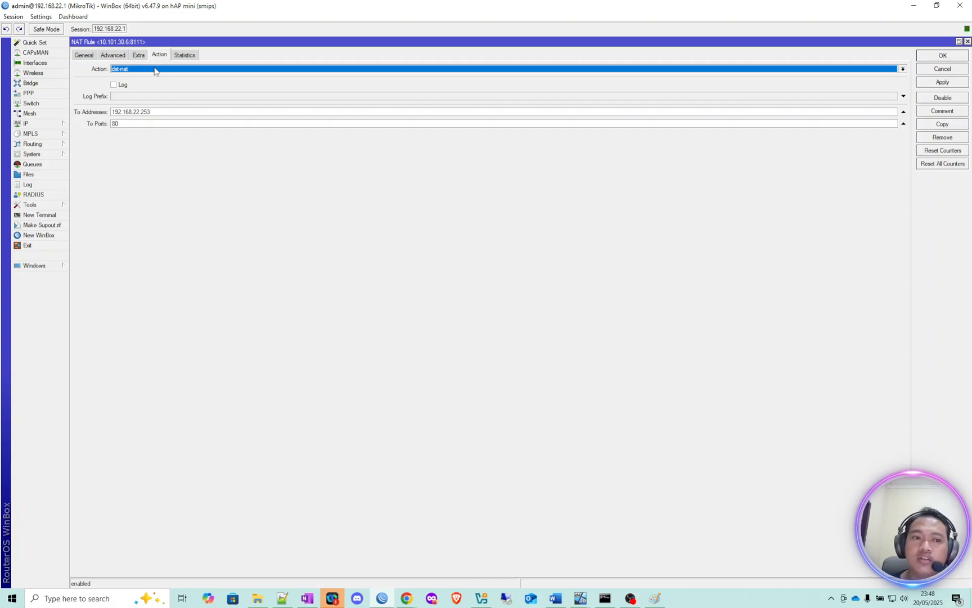
pyautogui.click(170, 111)
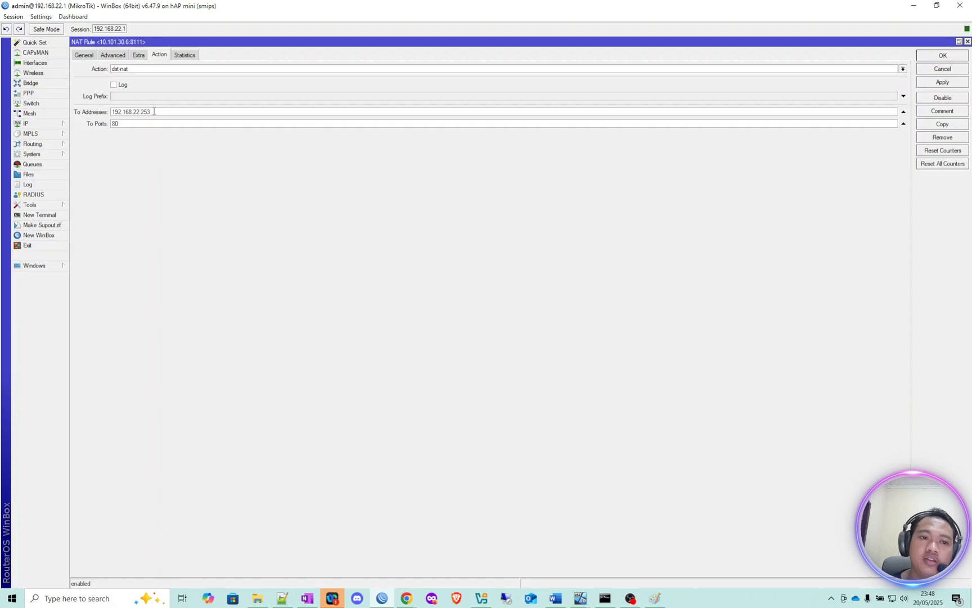
pyautogui.moveTo(153, 111); pyautogui.dragTo(108, 122)
pyautogui.click(127, 112)
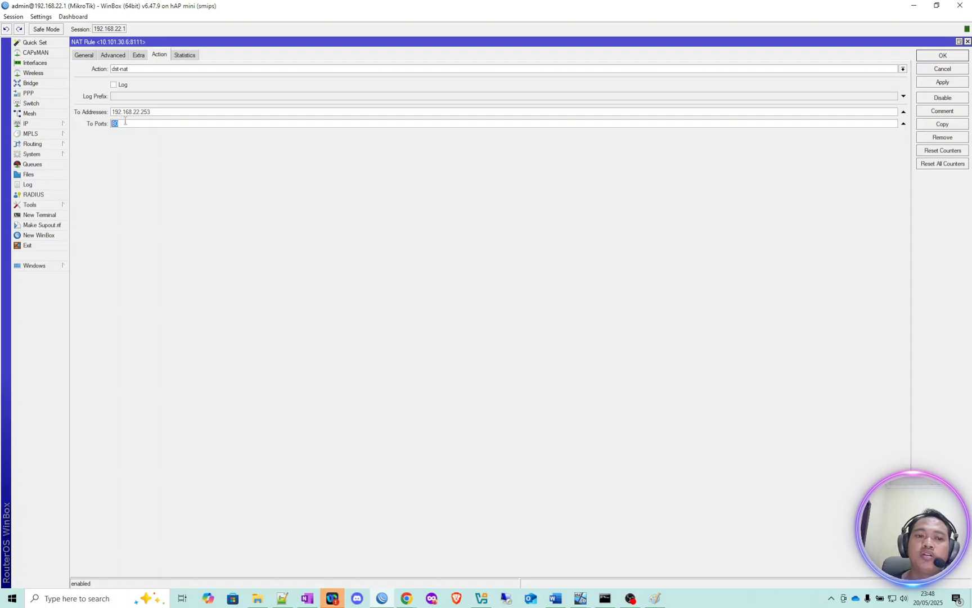
pyautogui.click(126, 124)
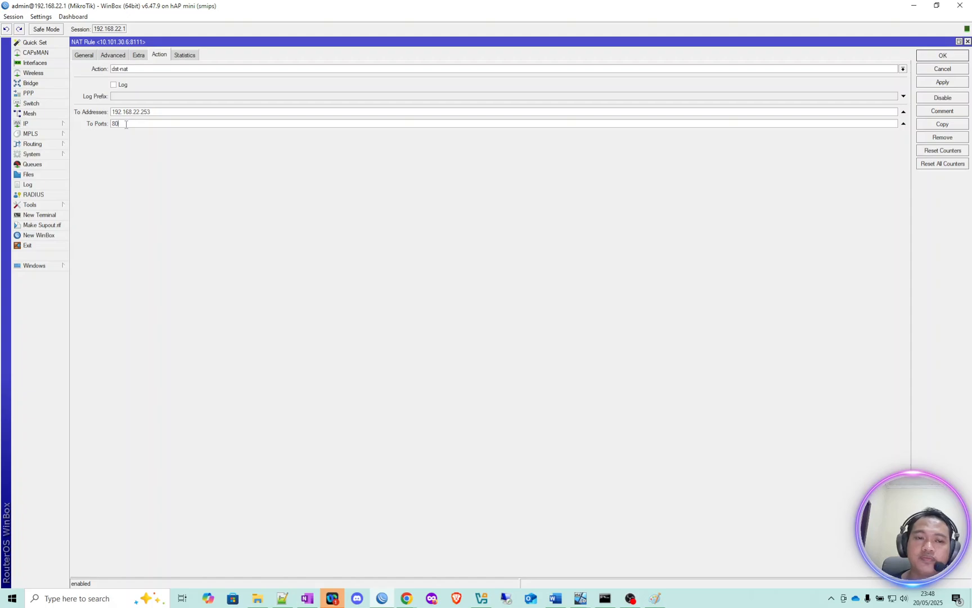
# Step: Compare the rule's destination address once more with the target address in its action settings
pyautogui.click(82, 55)
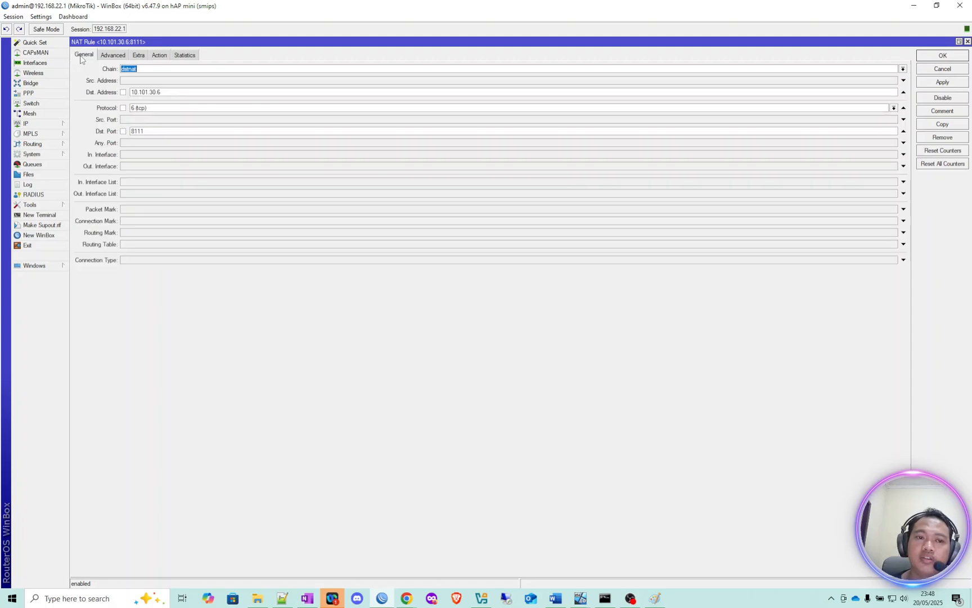
pyautogui.click(145, 67)
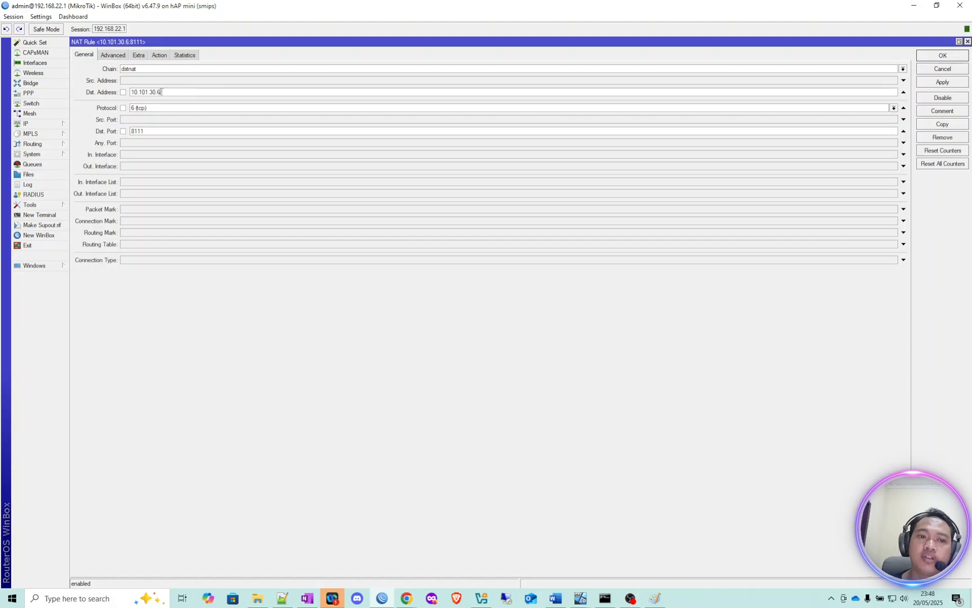
pyautogui.moveTo(161, 92); pyautogui.dragTo(131, 92)
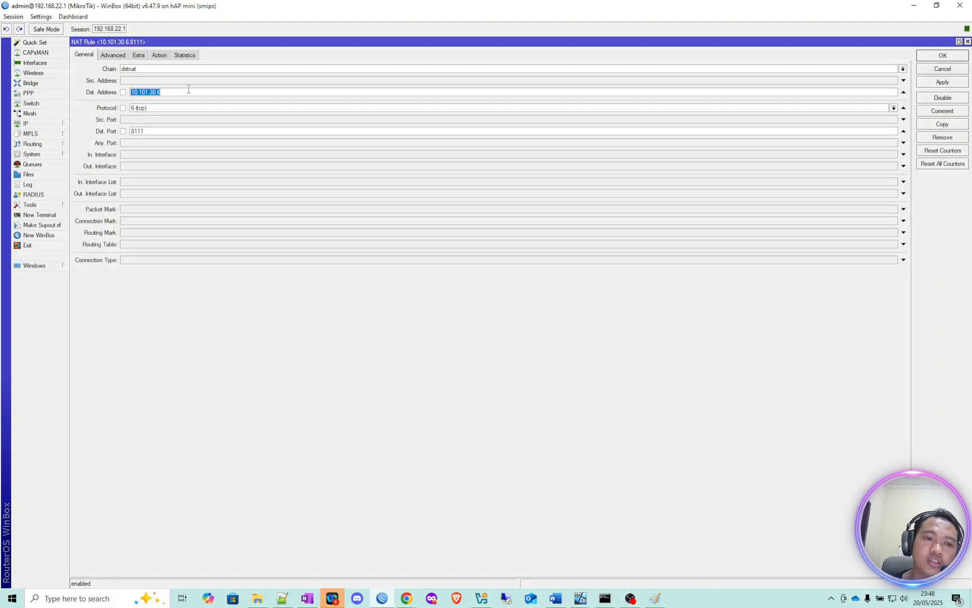
pyautogui.click(162, 56)
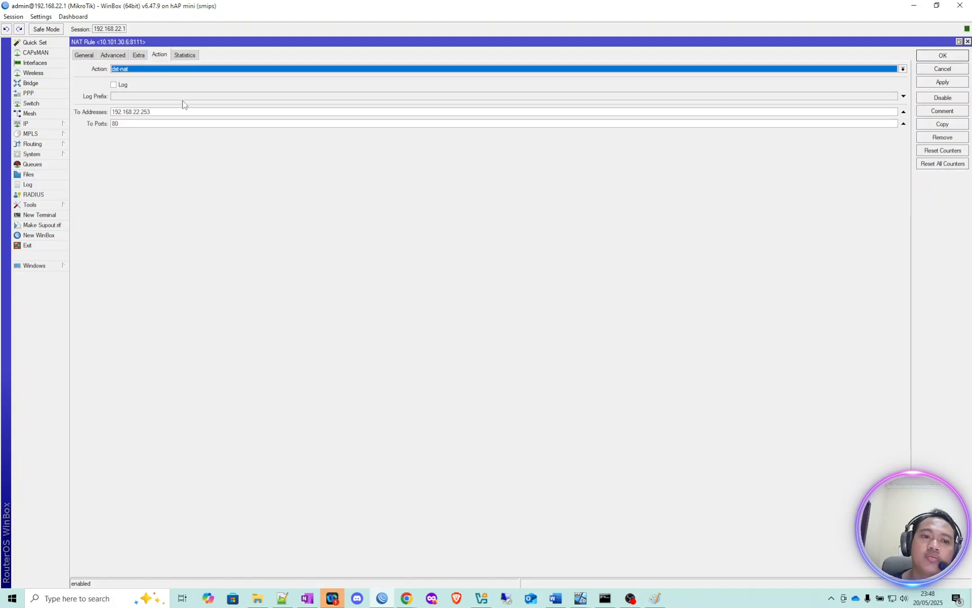
pyautogui.click(184, 111)
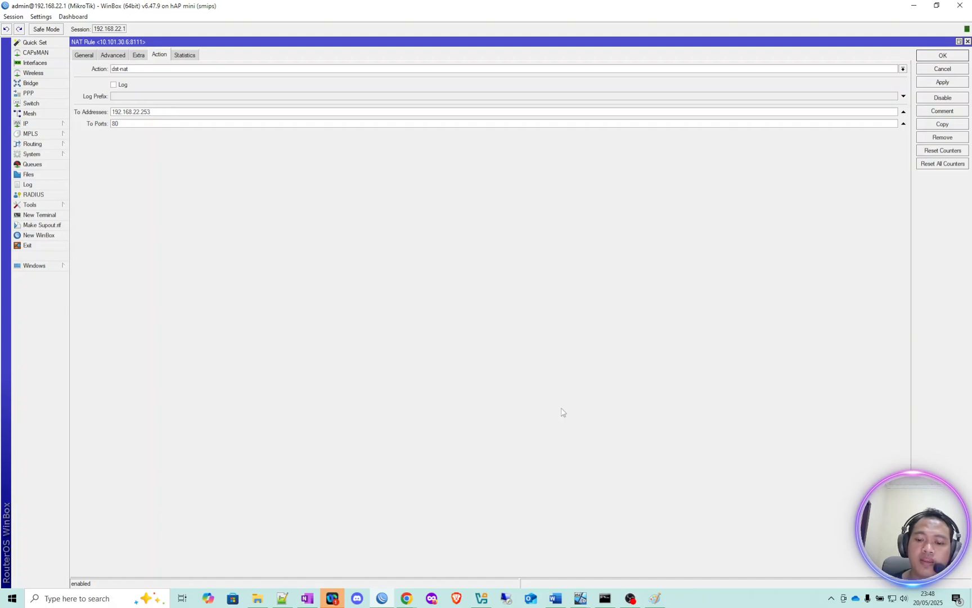
# Step: Switch to the Windows10_LAB virtual machine and close the web server search page beside the IIS page
pyautogui.moveTo(580, 597)
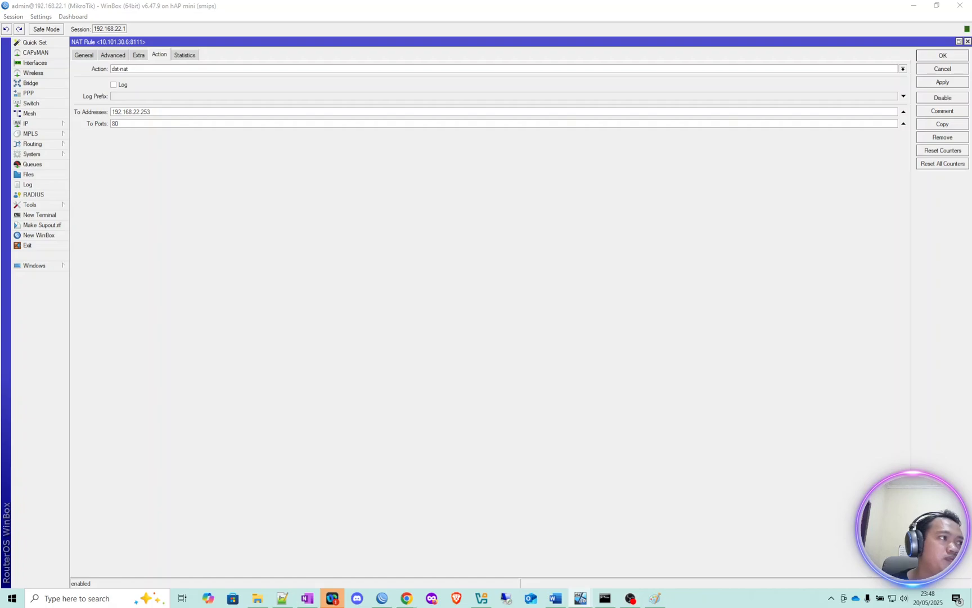
pyautogui.moveTo(181, 1); pyautogui.dragTo(224, 3)
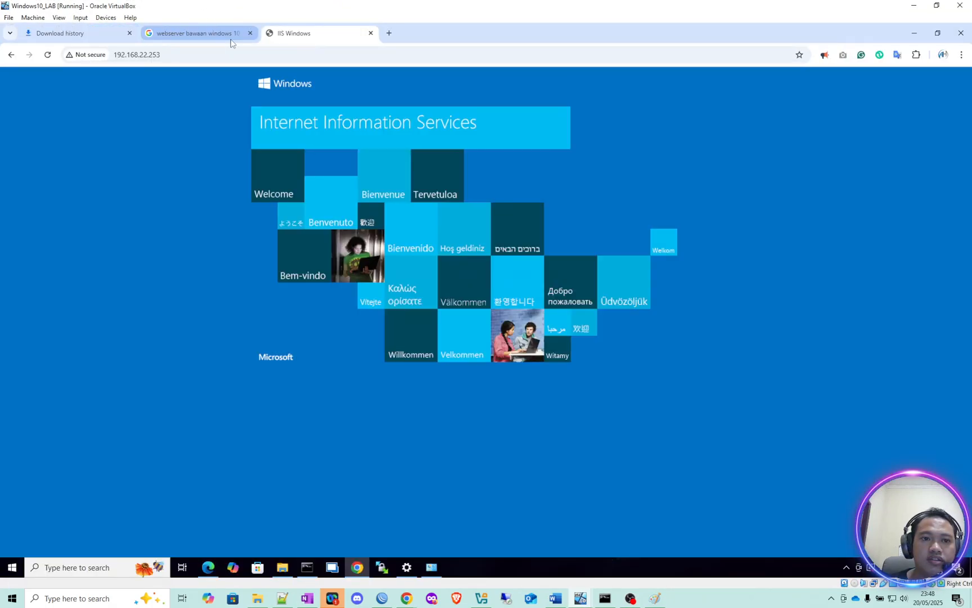
pyautogui.click(250, 32)
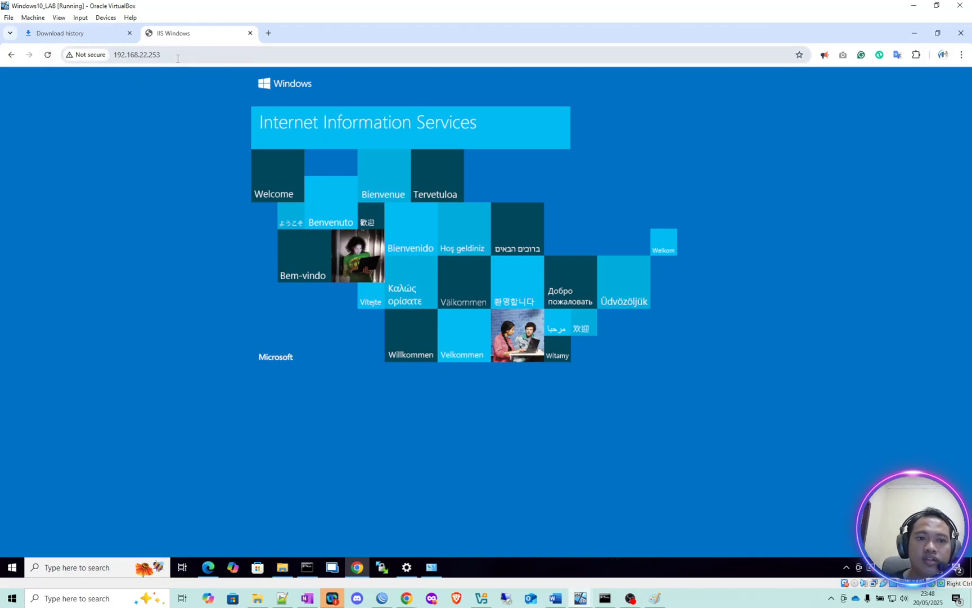
# Step: Check the Windows server in the Paint network diagram and return to the Windows10_LAB virtual machine
pyautogui.click(656, 599)
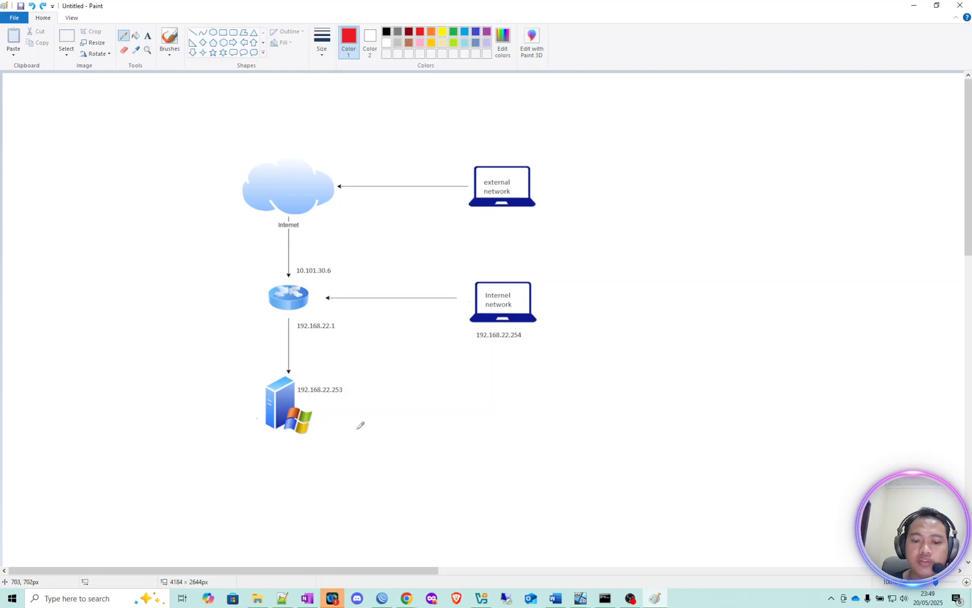
pyautogui.click(580, 598)
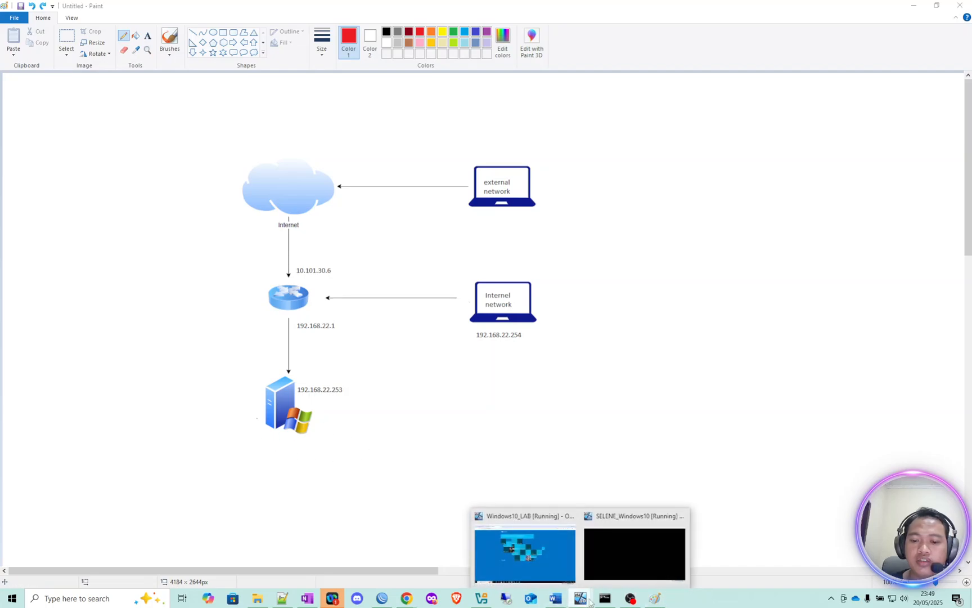
pyautogui.click(548, 556)
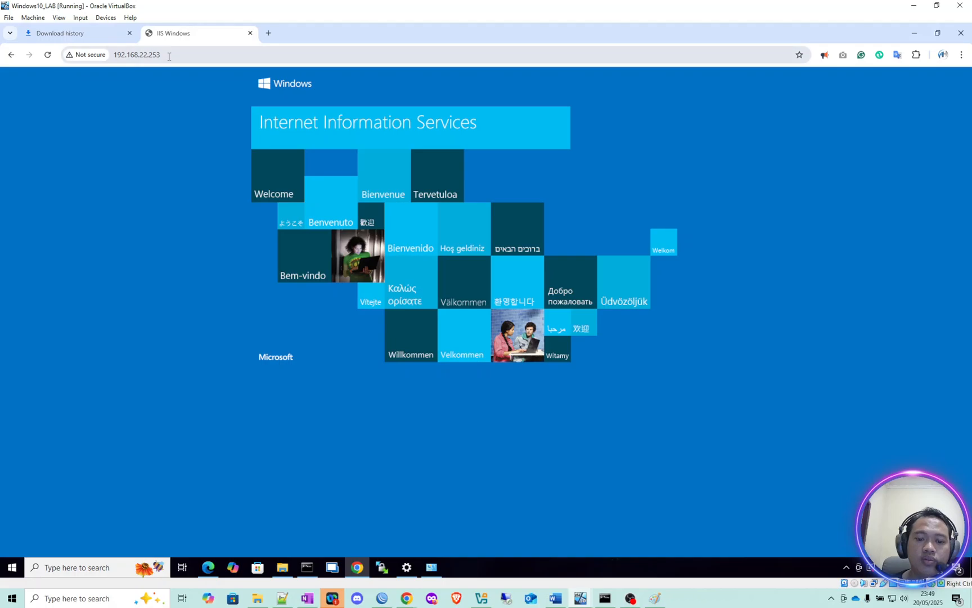
# Step: Run ipconfig in the virtual machine's Command Prompt to check the server's IP address
pyautogui.click(307, 568)
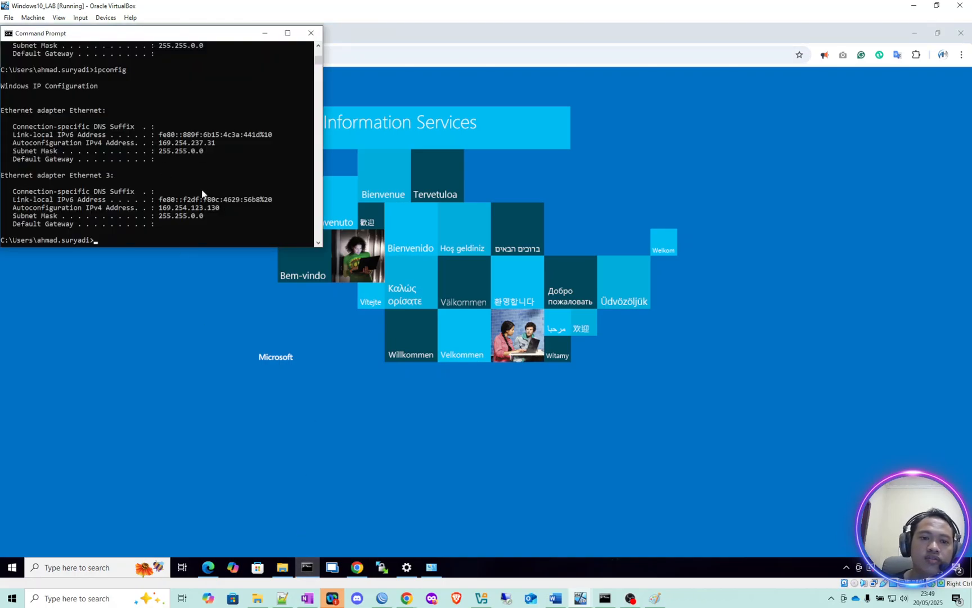
pyautogui.click(193, 238)
pyautogui.write('ipconf')
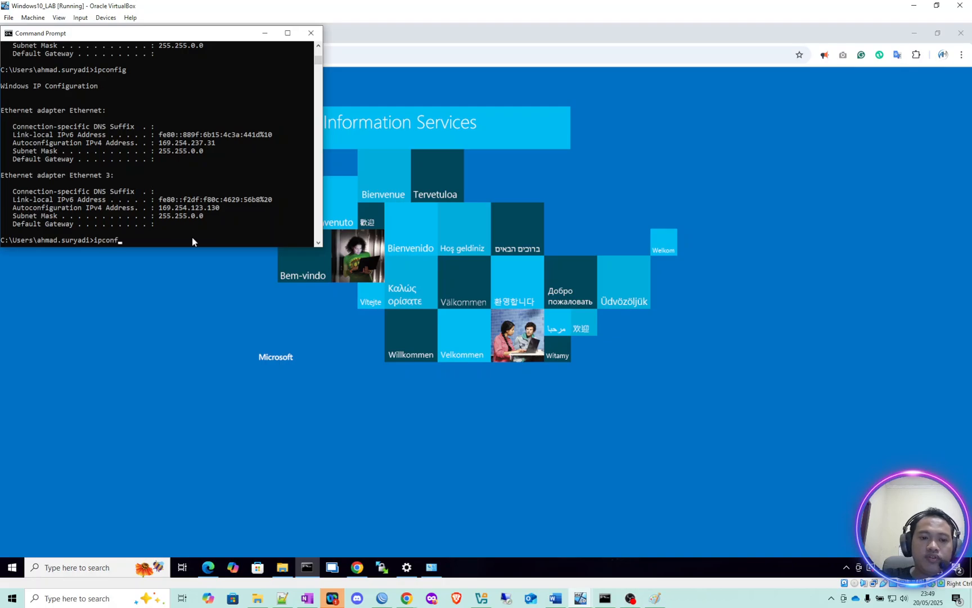
pyautogui.write('ig')
pyautogui.press('Return')
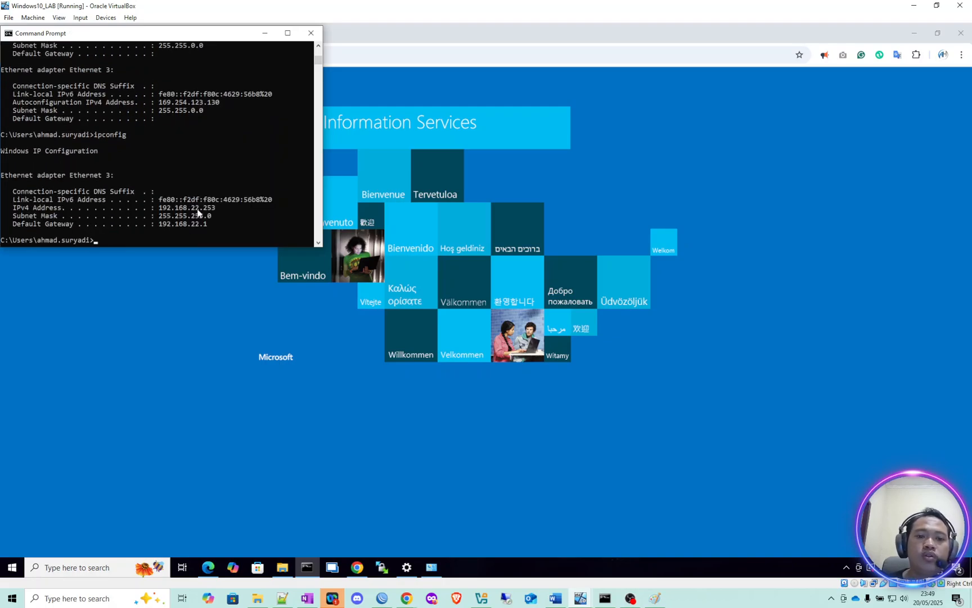
# Step: Switch to the host's Chrome and open the IIS site at 192.168.22.253 in a new tab
pyautogui.click(365, 41)
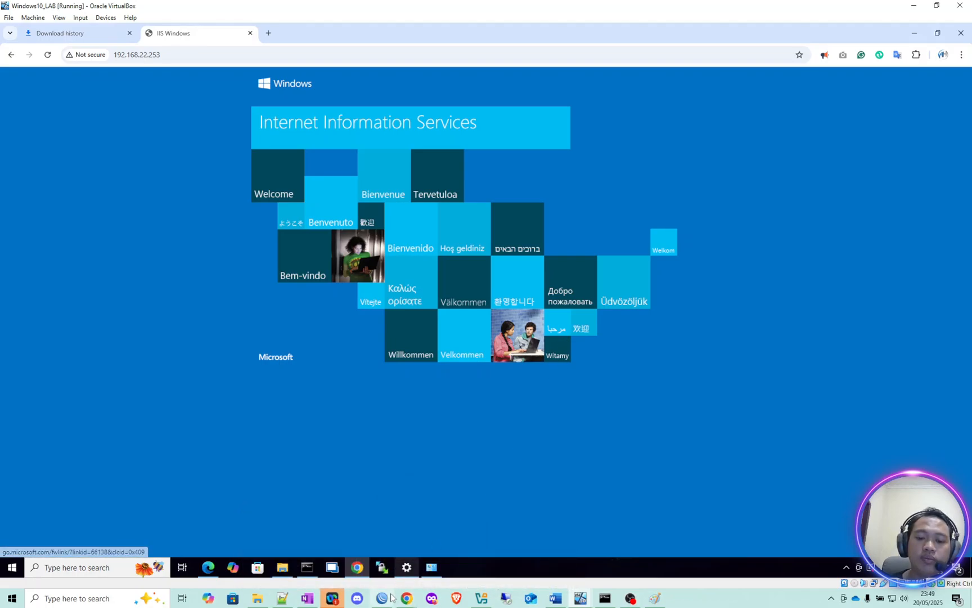
pyautogui.moveTo(406, 597)
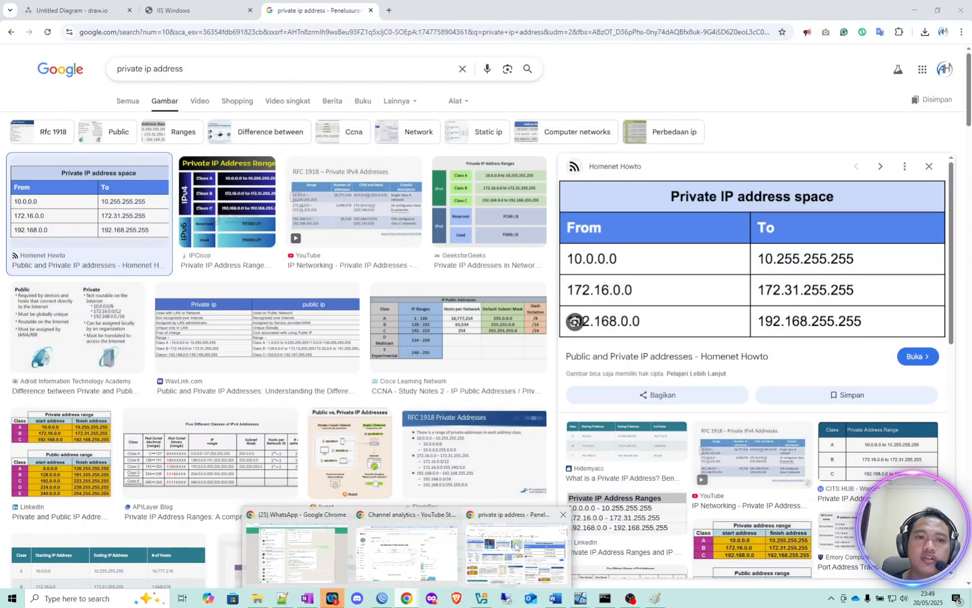
pyautogui.click(516, 549)
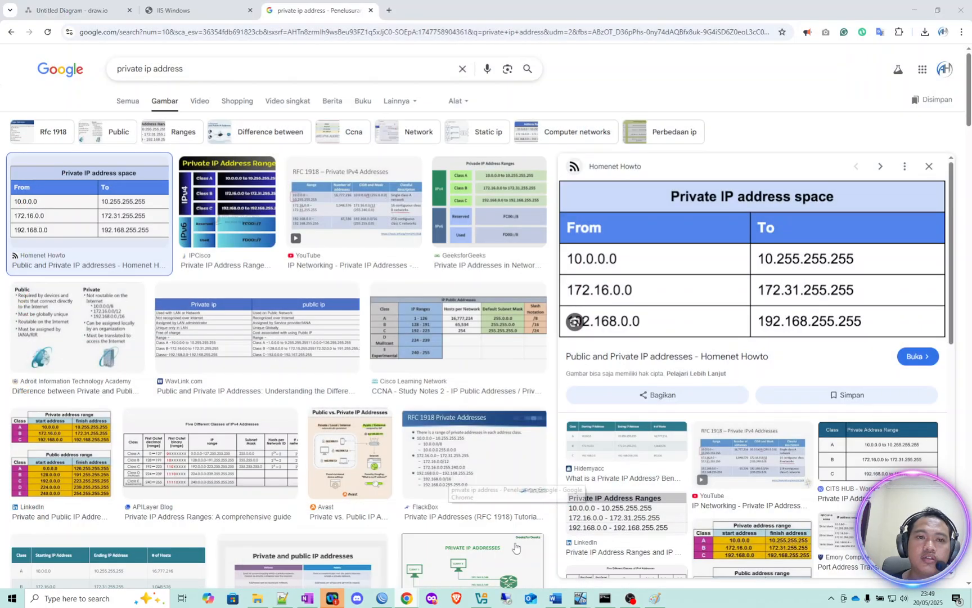
pyautogui.click(388, 9)
pyautogui.write('192.168')
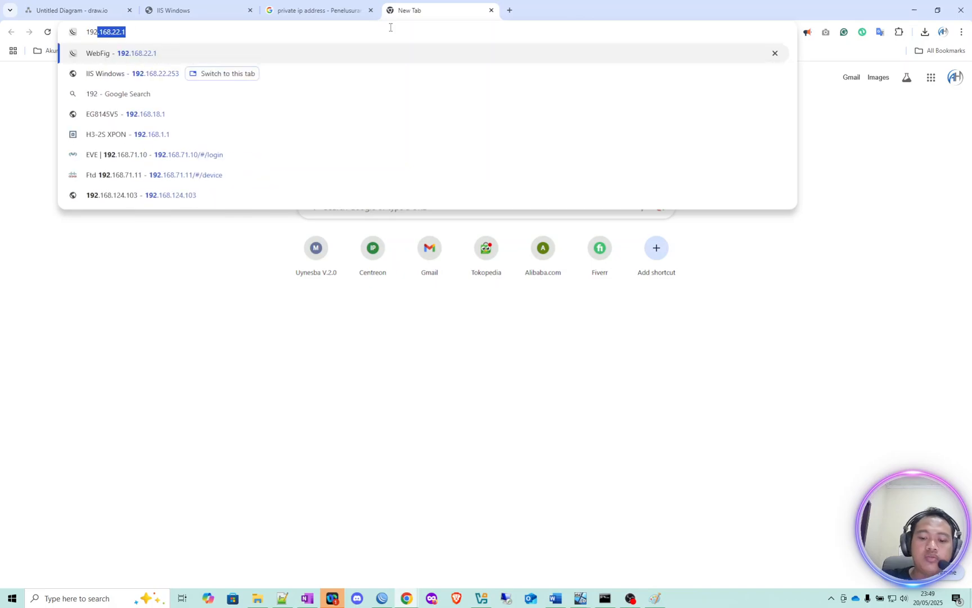
pyautogui.write('.22.253')
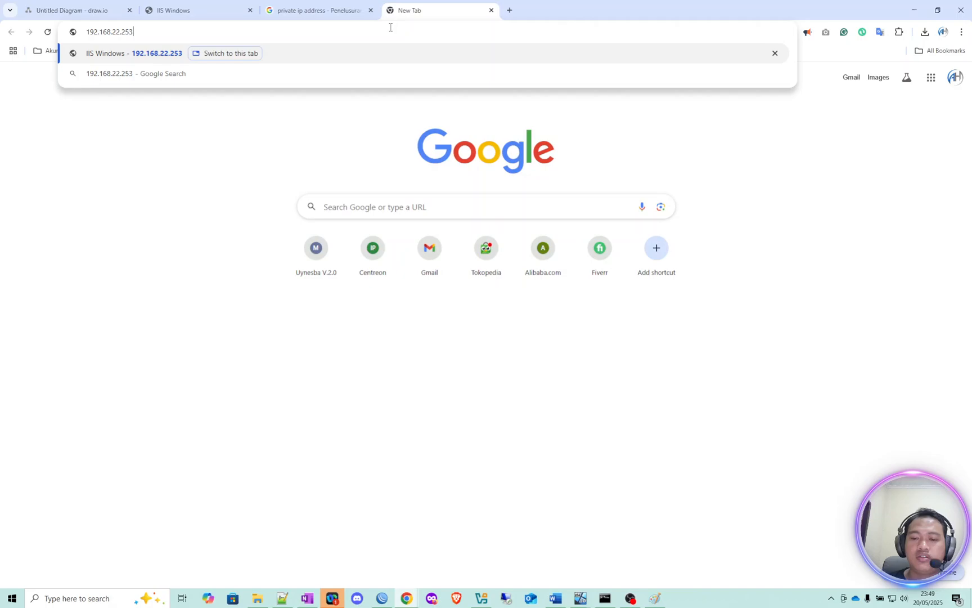
pyautogui.press('Return')
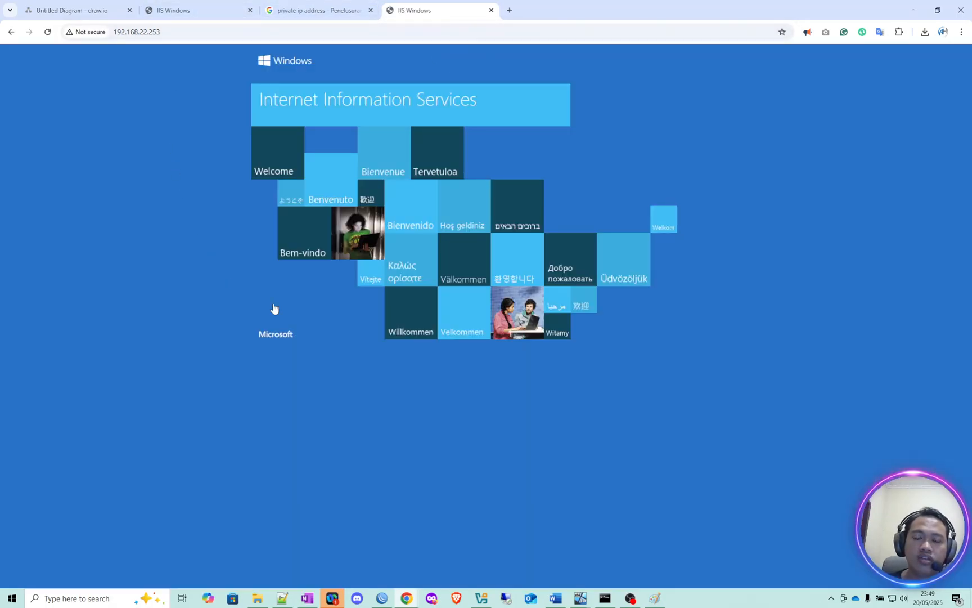
# Step: Check the host's IPv4 address in its Command Prompt and return to the IIS page in Chrome
pyautogui.click(603, 600)
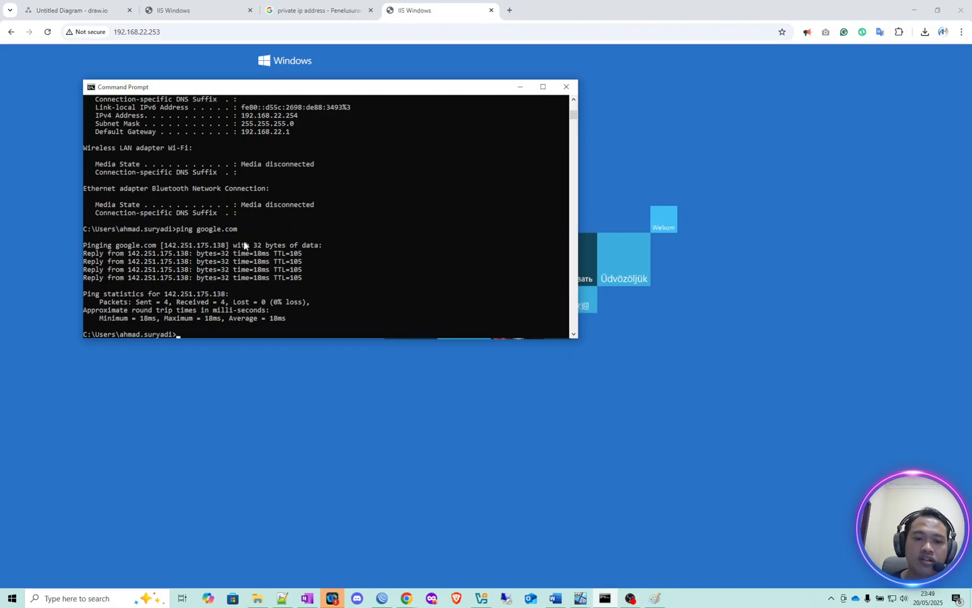
pyautogui.scroll(1, 288, 164)
pyautogui.moveTo(306, 140); pyautogui.dragTo(243, 144)
pyautogui.click(213, 28)
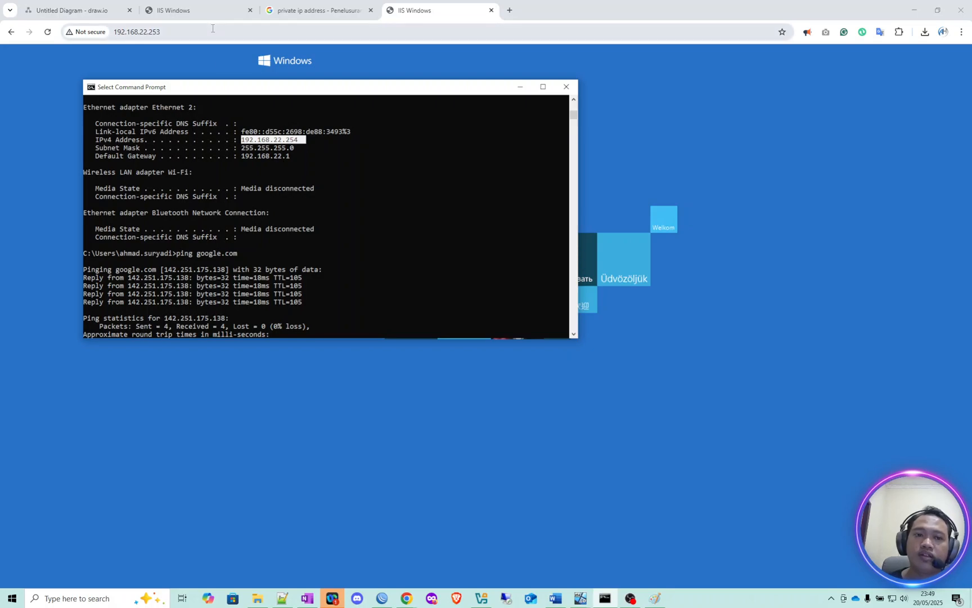
pyautogui.click(213, 28)
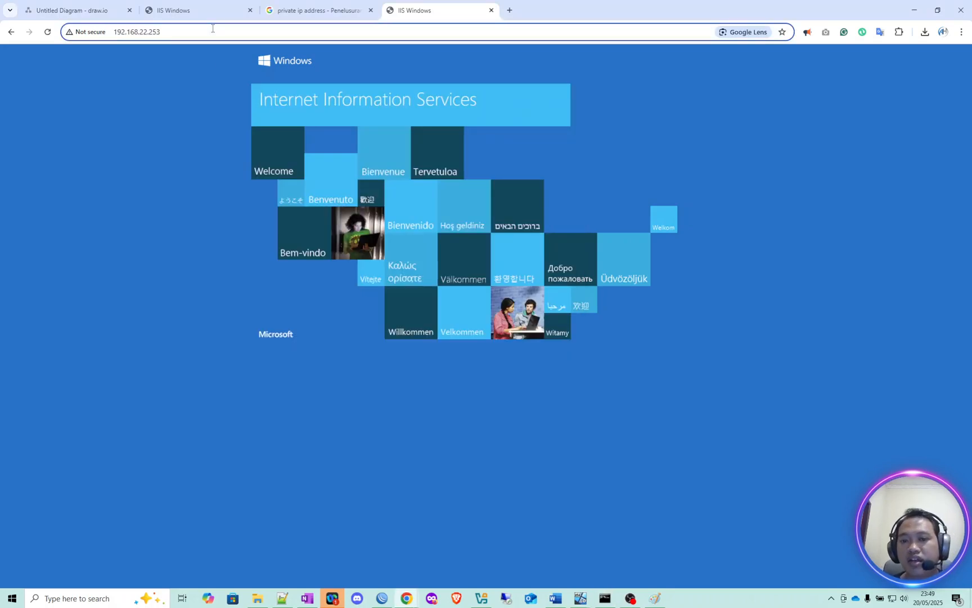
# Step: Switch to Paint and draw a red arrow from the 192.168.22.254 laptop to the Windows server, with a check mark above it
pyautogui.click(655, 598)
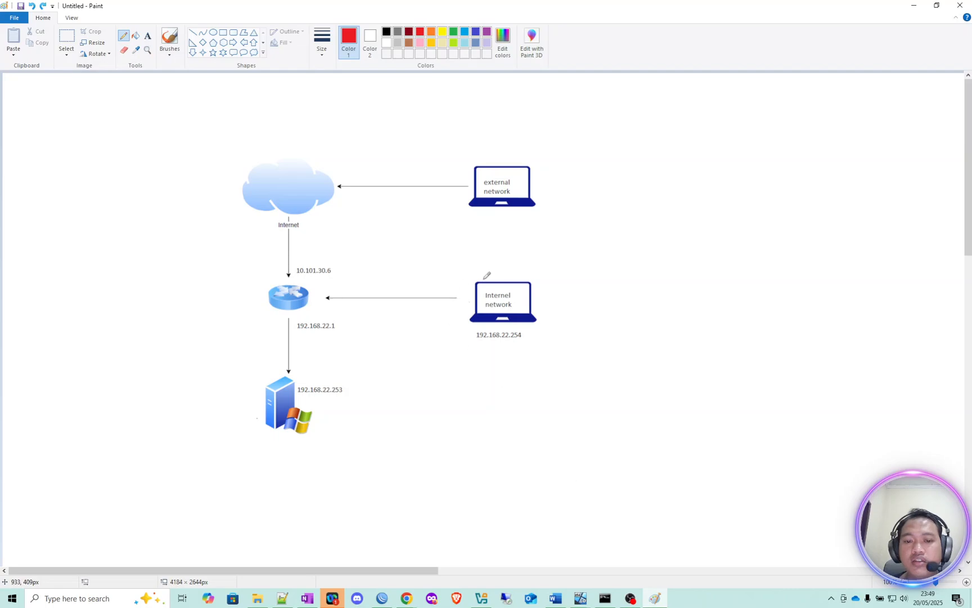
pyautogui.moveTo(495, 354)
pyautogui.mouseDown()
pyautogui.moveTo(374, 403)
pyautogui.moveTo(392, 408)
pyautogui.mouseUp()
pyautogui.moveTo(380, 358)
pyautogui.mouseDown()
pyautogui.moveTo(410, 363)
pyautogui.moveTo(434, 338)
pyautogui.mouseUp()
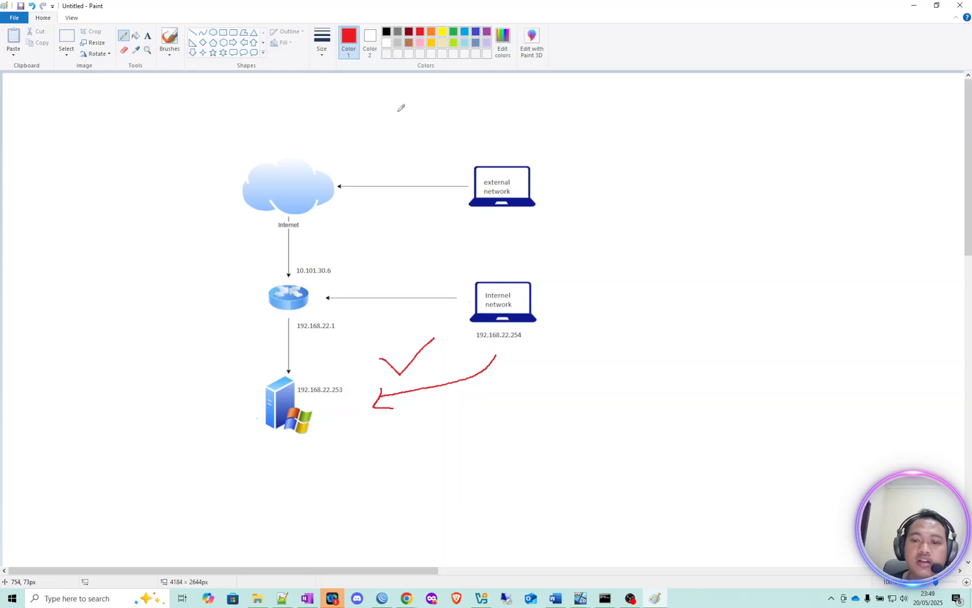
# Step: Switch to the SELENE_Windows10 virtual machine and replace its IIS page with a new browser tab
pyautogui.click(580, 598)
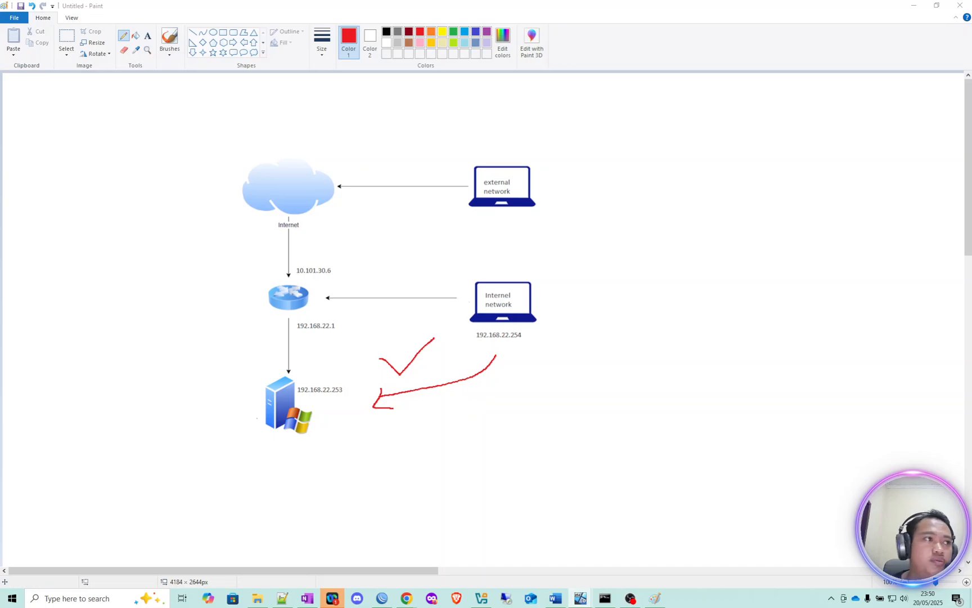
pyautogui.moveTo(0, 107); pyautogui.dragTo(453, 0)
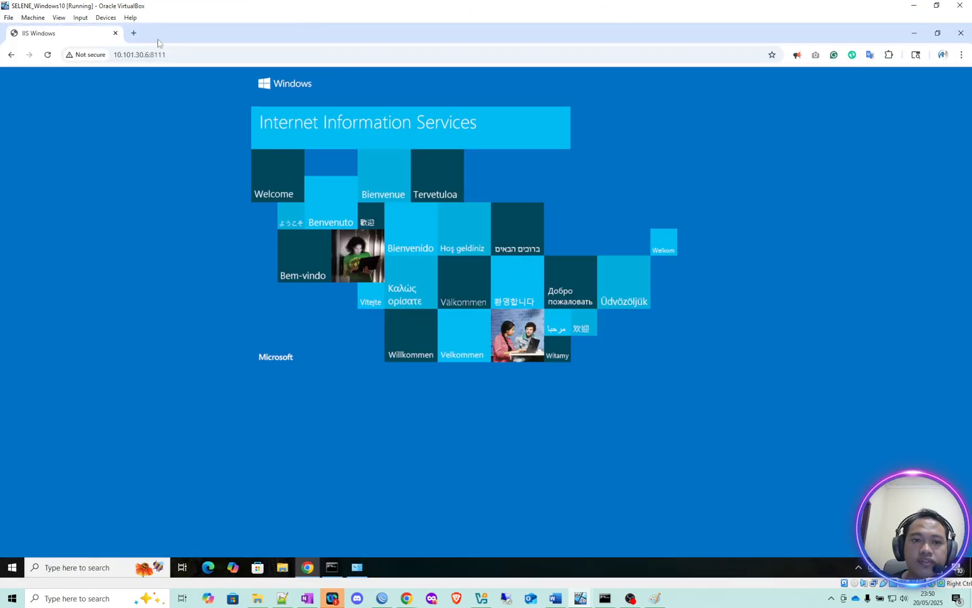
pyautogui.click(133, 34)
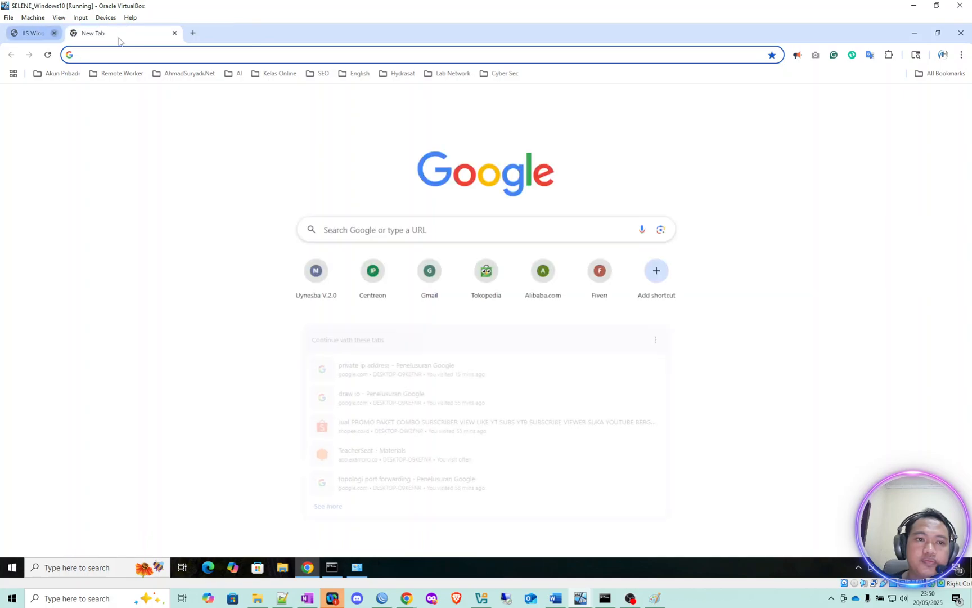
# Step: Run ipconfig in the SELENE_Windows10 Command Prompt and highlight the IPv4 address of Ethernet 3
pyautogui.click(332, 567)
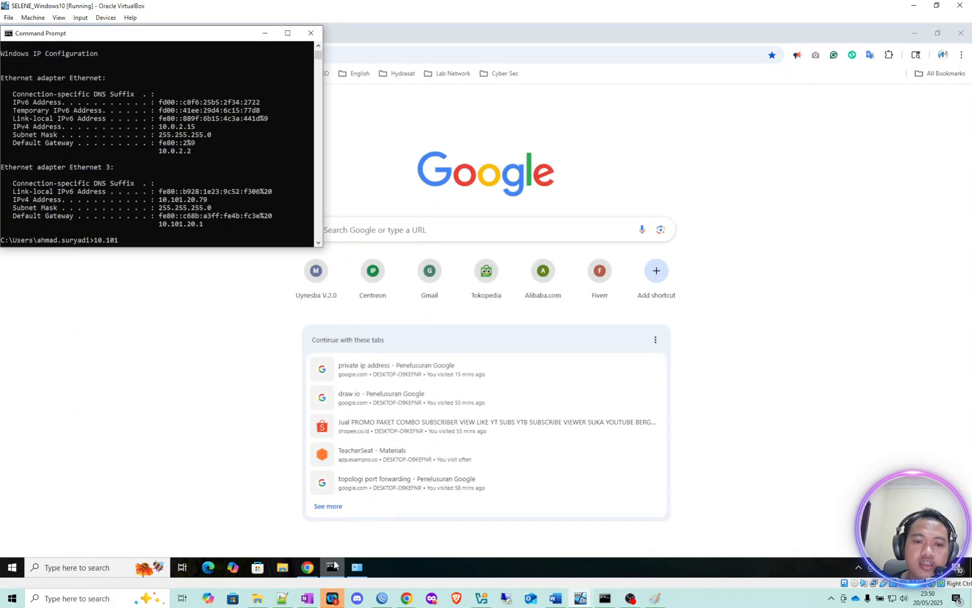
pyautogui.press('Up')
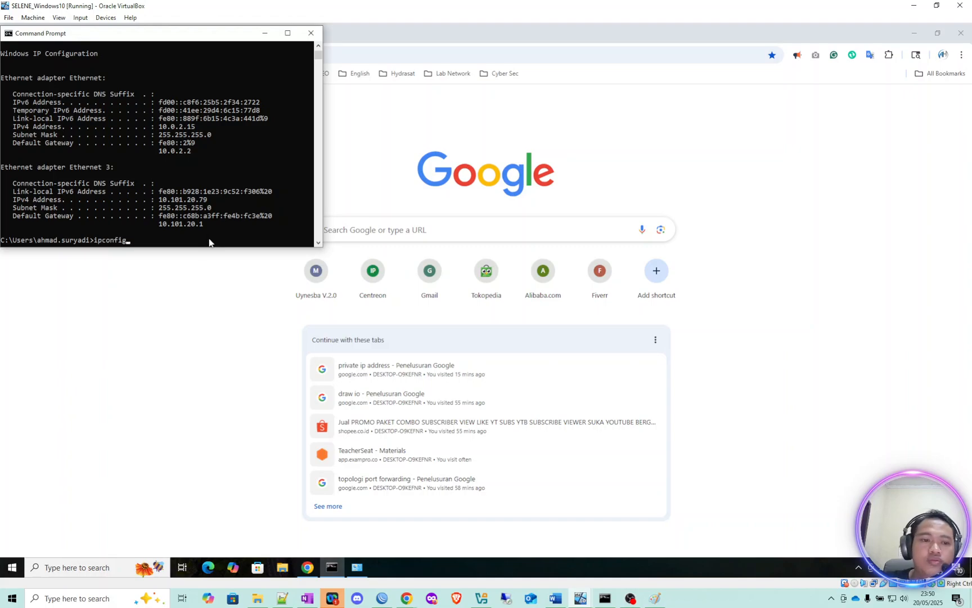
pyautogui.press('Return')
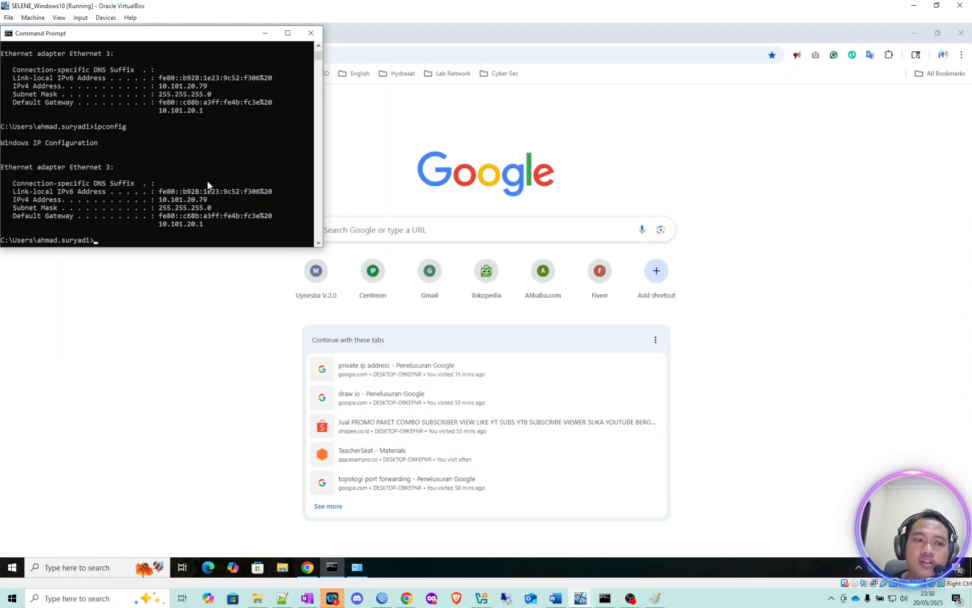
pyautogui.scroll(-2, 208, 181)
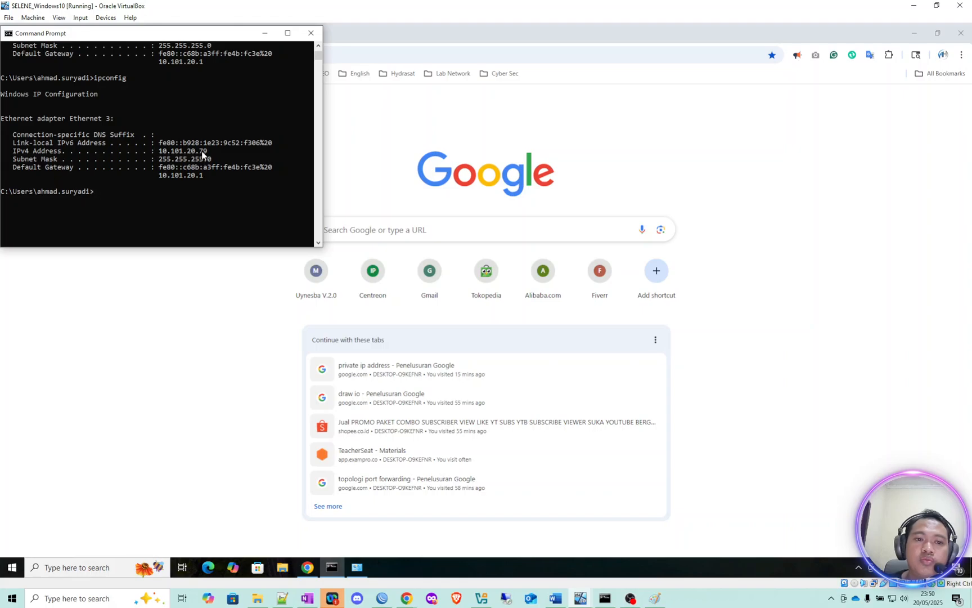
pyautogui.moveTo(213, 152); pyautogui.dragTo(160, 157)
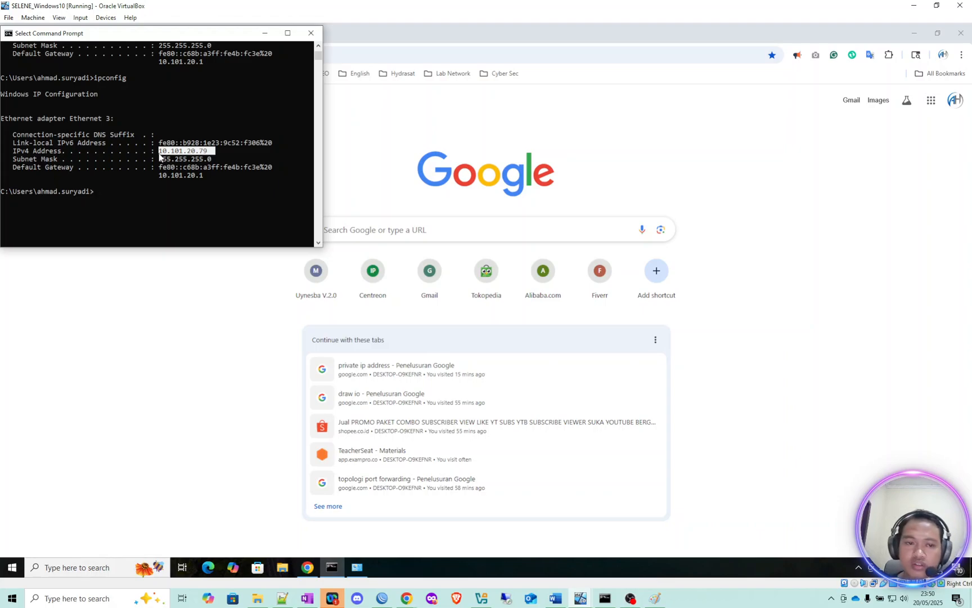
pyautogui.click(156, 192)
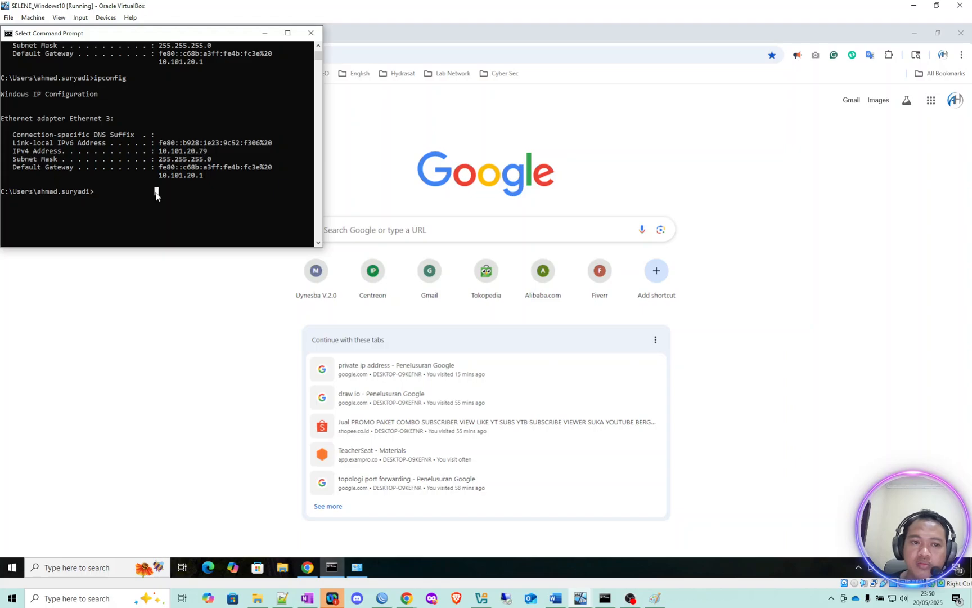
pyautogui.click(120, 192)
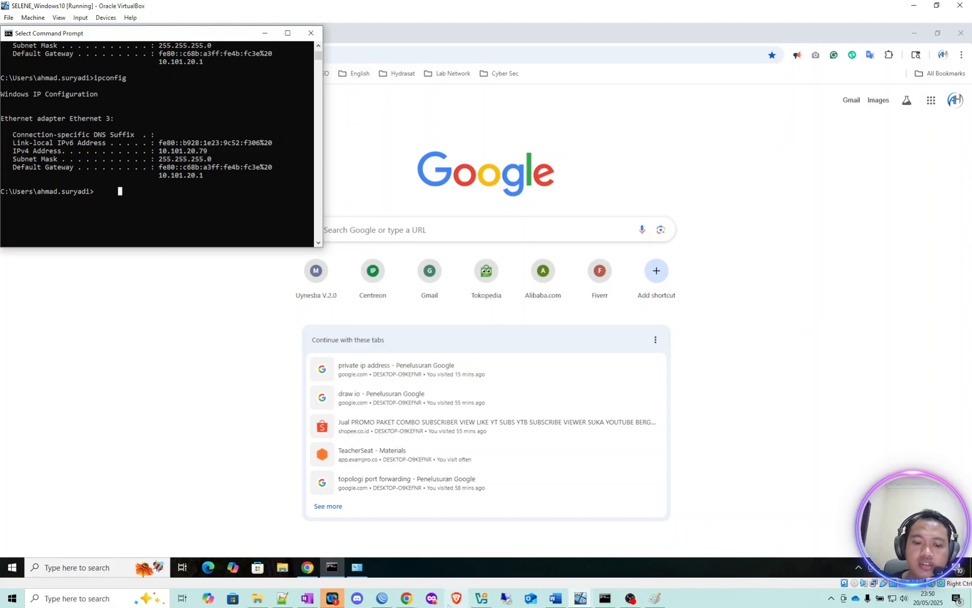
# Step: Switch to WinBox and review the NAT rule's destination address and port against the target address in its action settings
pyautogui.click(386, 598)
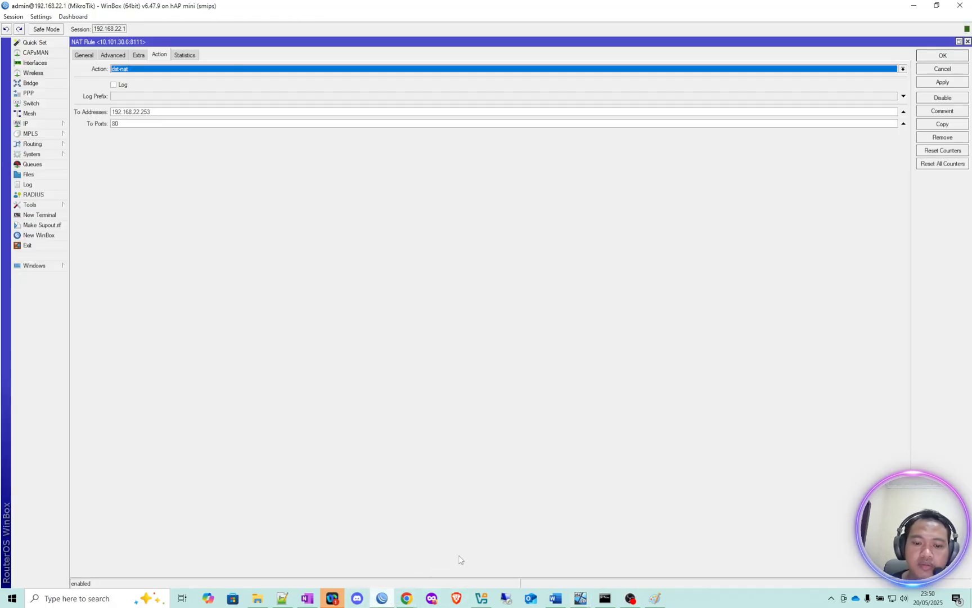
pyautogui.click(85, 56)
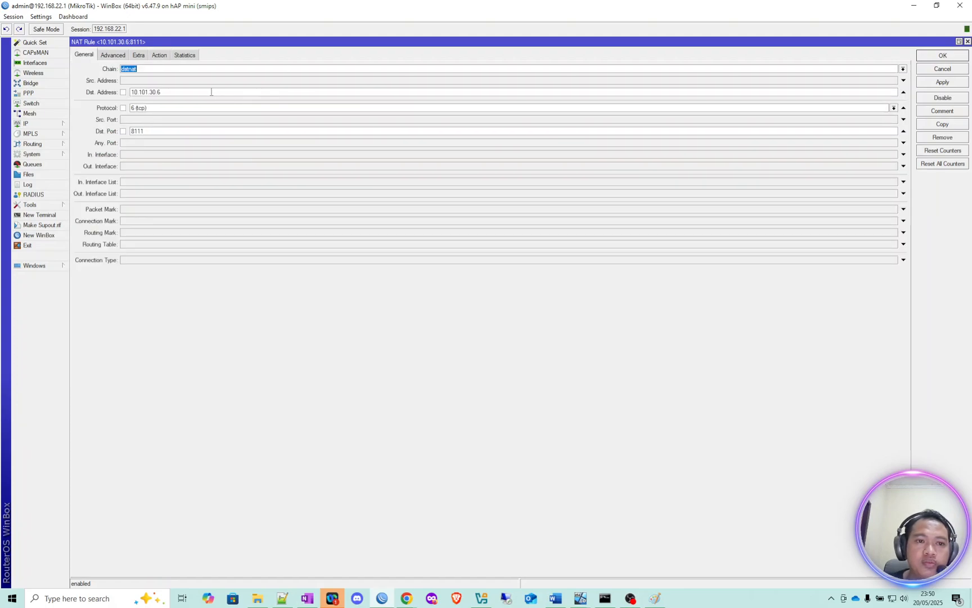
pyautogui.click(178, 128)
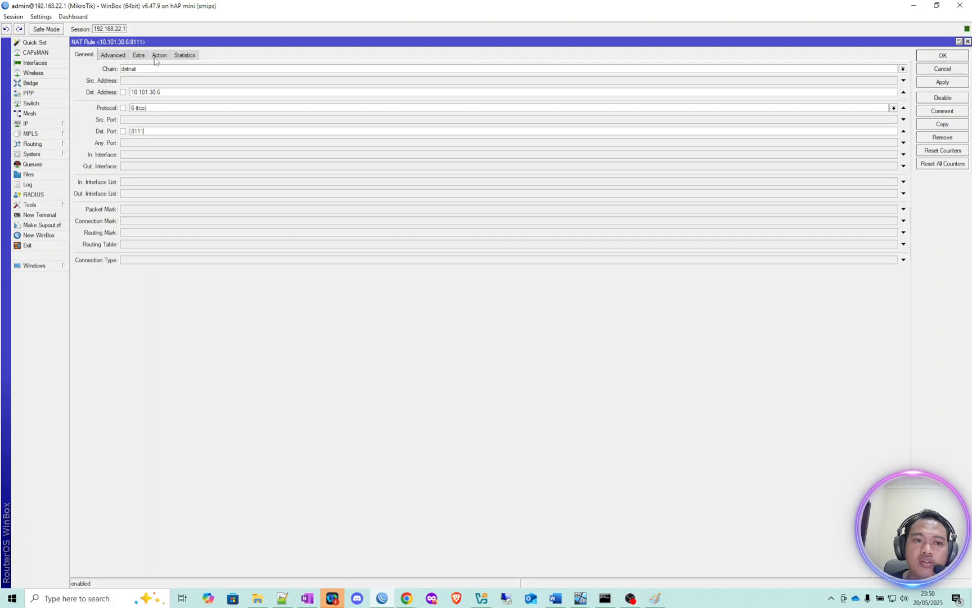
pyautogui.click(158, 55)
pyautogui.click(183, 111)
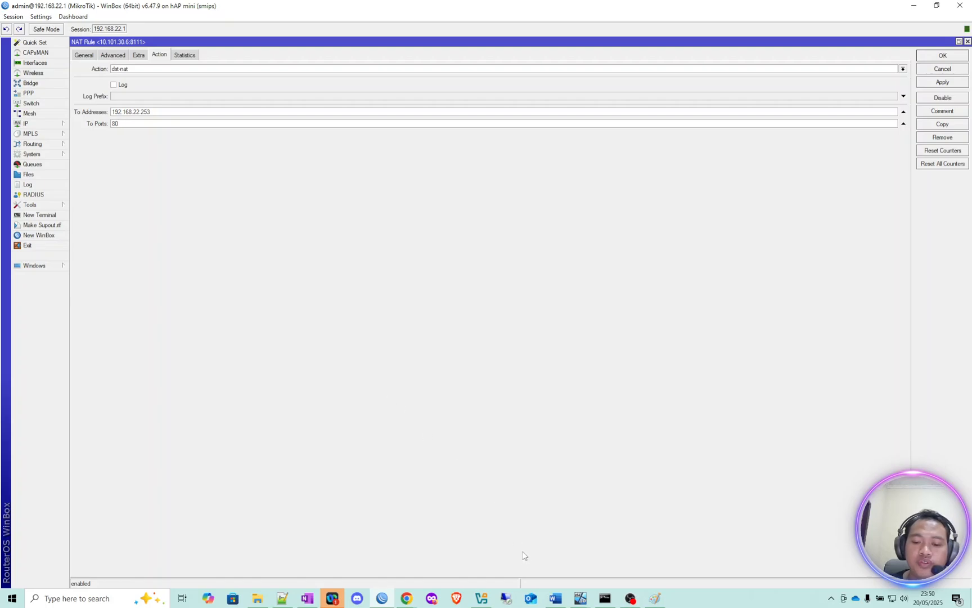
# Step: Return to the SELENE_Windows10 virtual machine and try to load 10.101.30.6:8111 in its browser
pyautogui.moveTo(580, 597)
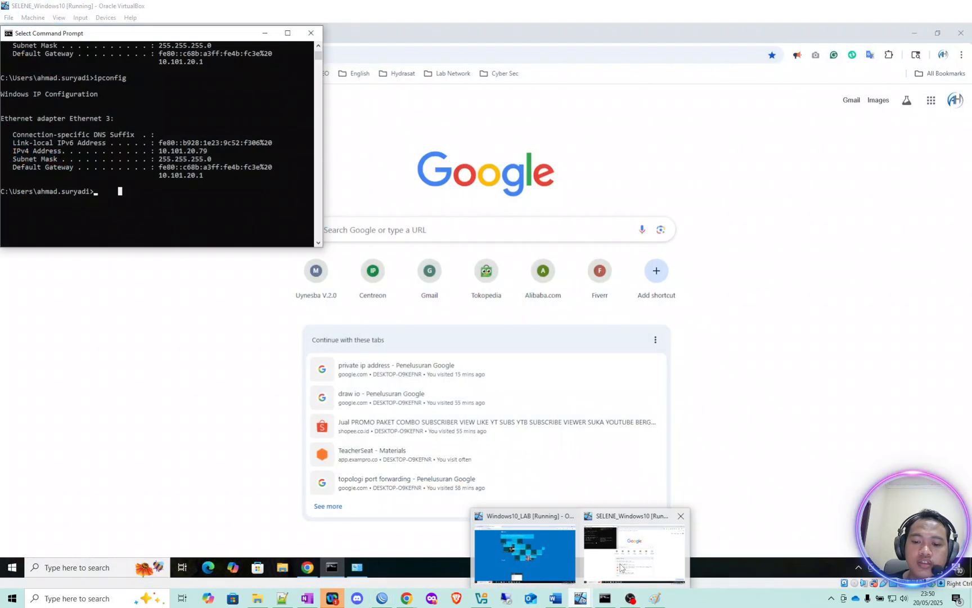
pyautogui.click(635, 554)
pyautogui.click(336, 26)
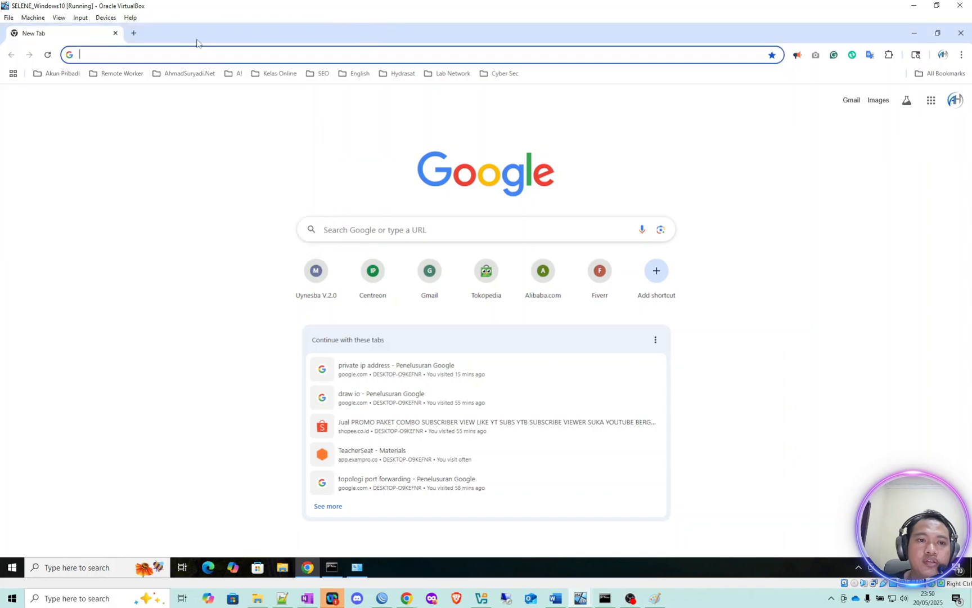
pyautogui.write('10.101')
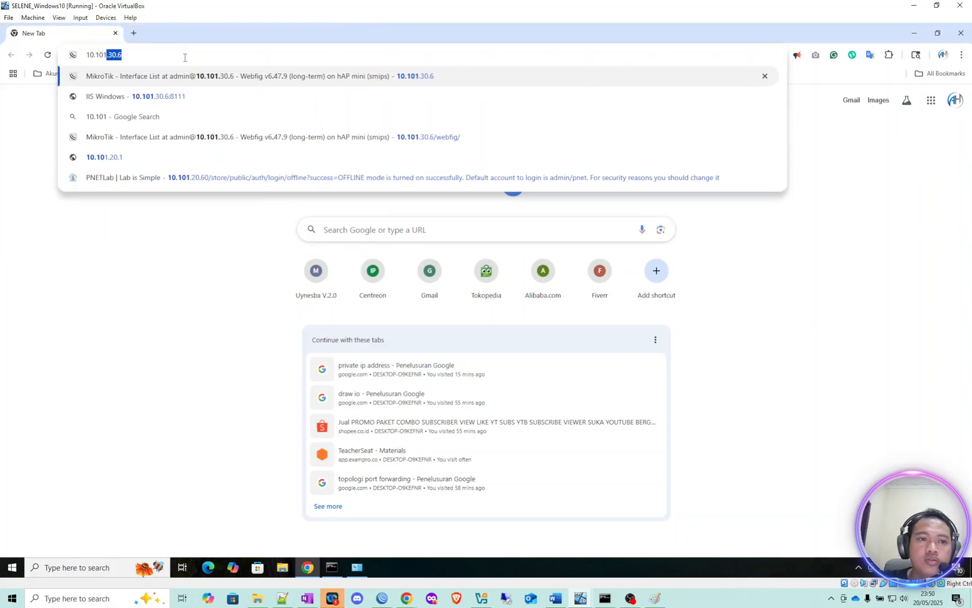
pyautogui.write('.30.')
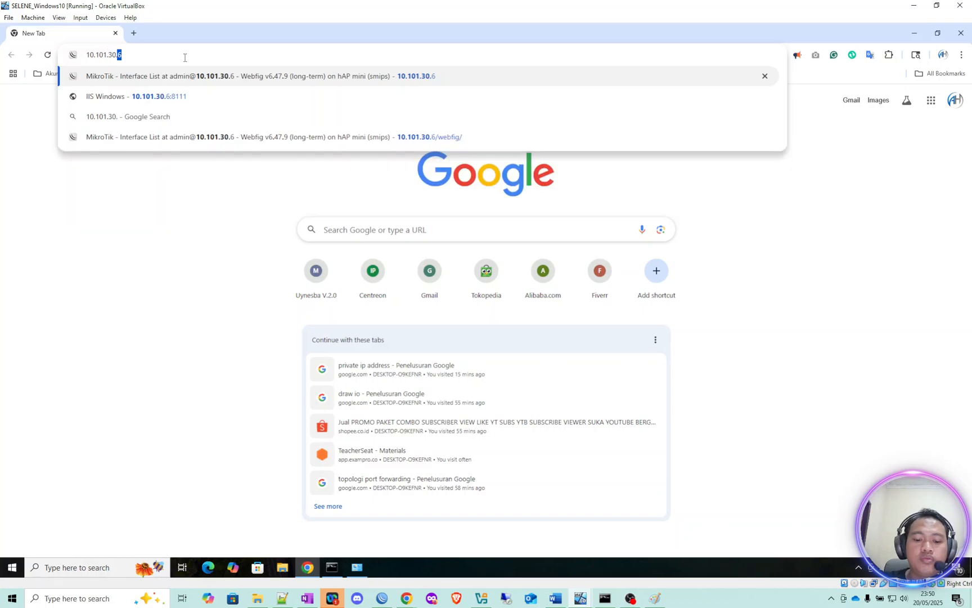
pyautogui.write('6:8')
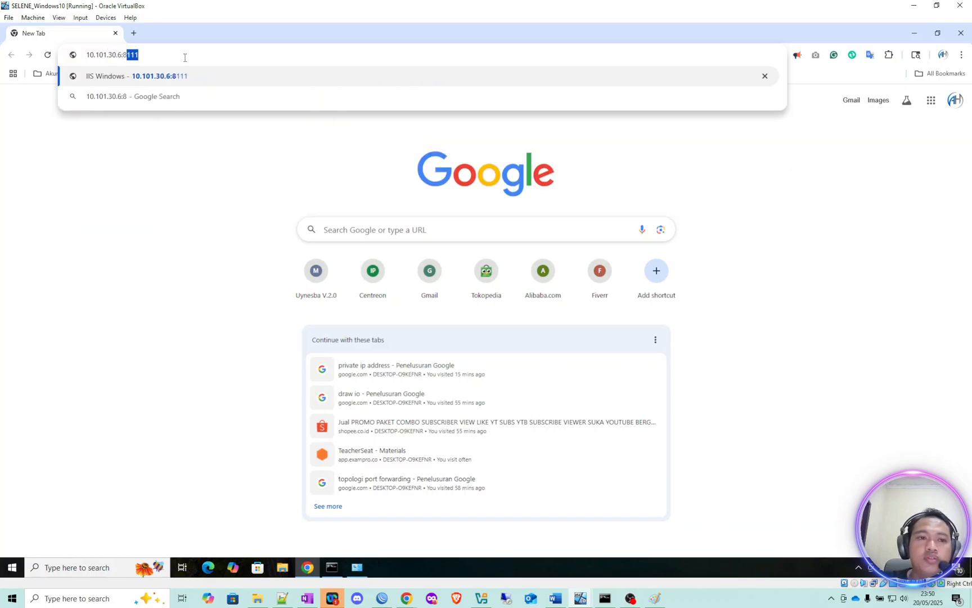
pyautogui.write('111')
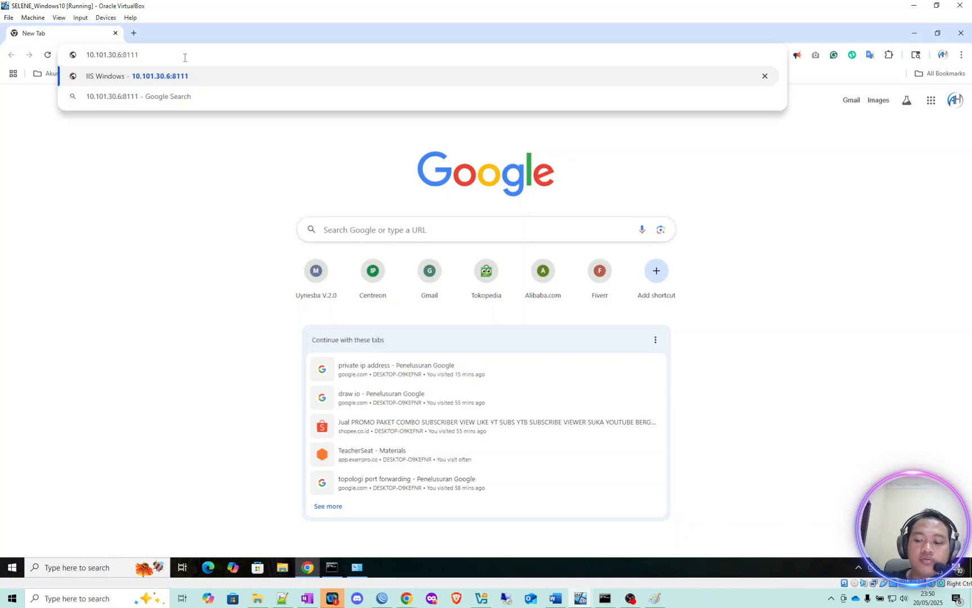
pyautogui.press('Return')
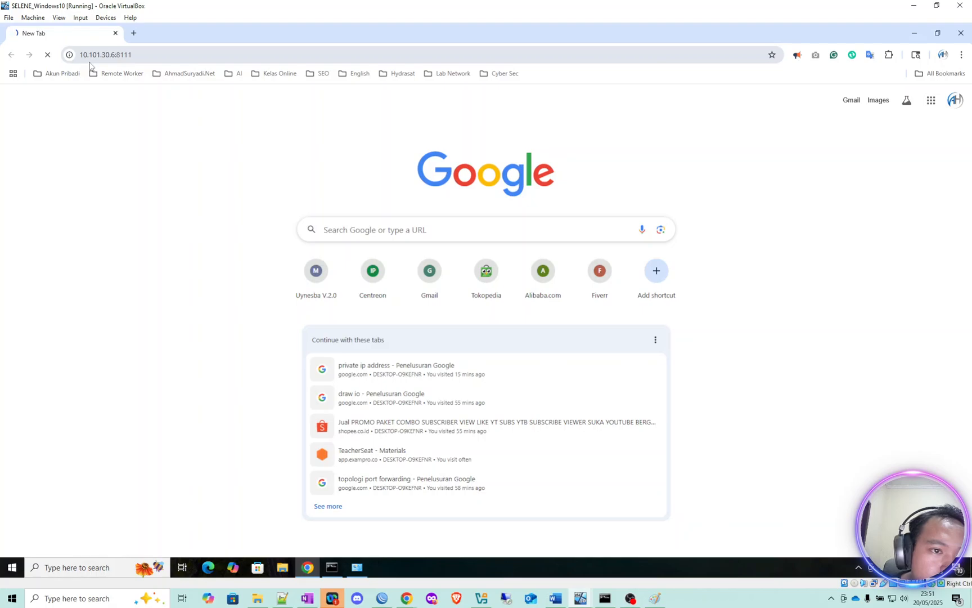
pyautogui.click(47, 56)
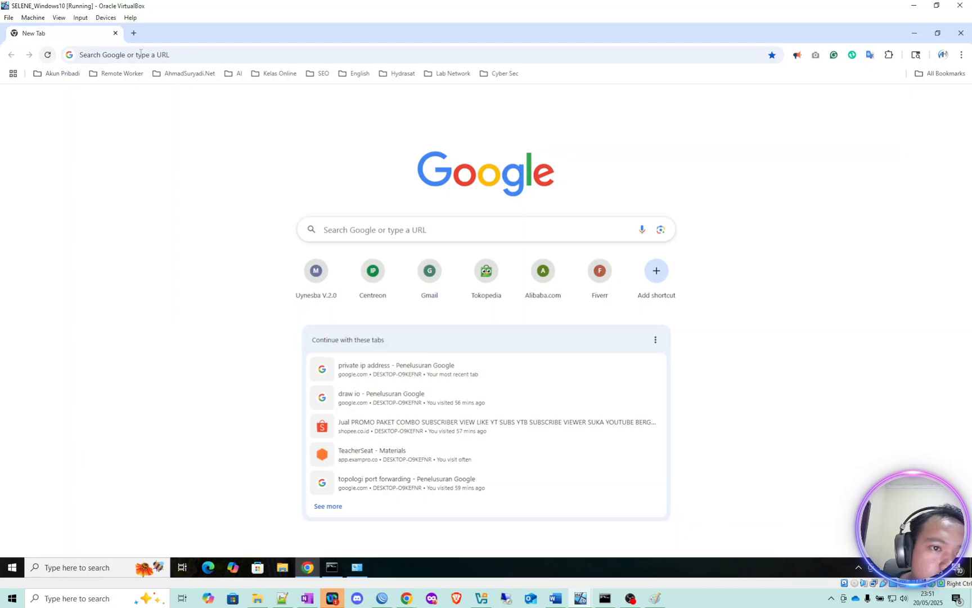
# Step: Ping 10.101.30.6 from the Command Prompt in the SELENE_Windows10 virtual machine
pyautogui.click(173, 56)
pyautogui.click(333, 569)
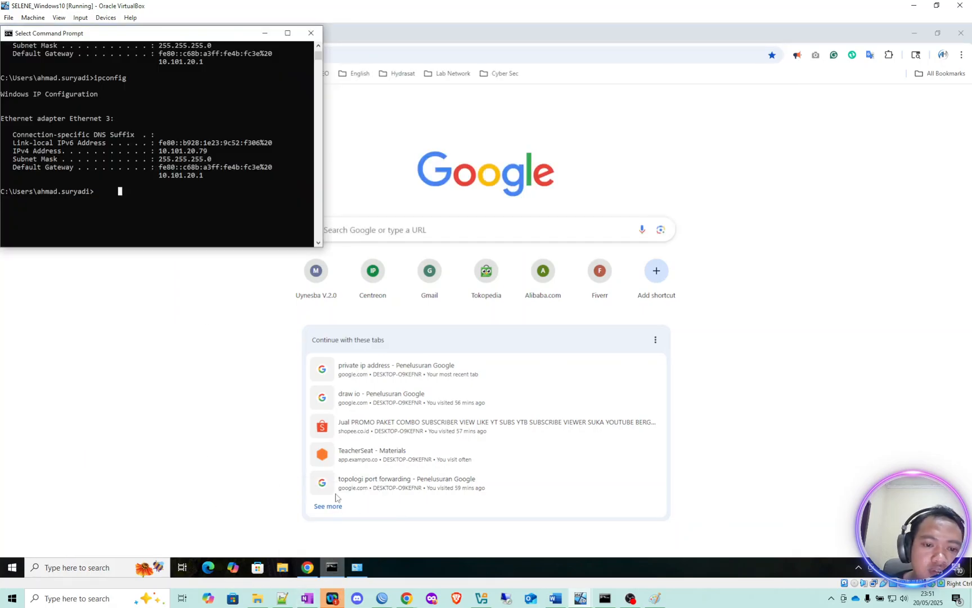
pyautogui.press('Up')
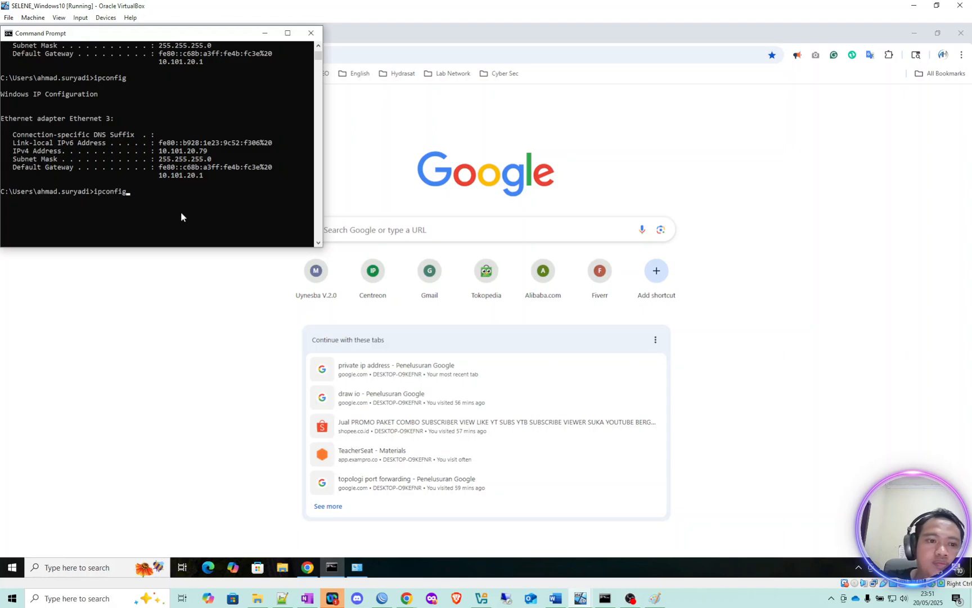
pyautogui.press('BackSpace')
pyautogui.press('BackSpace')
pyautogui.press('BackSpace')
pyautogui.press('BackSpace')
pyautogui.press('BackSpace')
pyautogui.press('BackSpace')
pyautogui.press('BackSpace')
pyautogui.press('BackSpace')
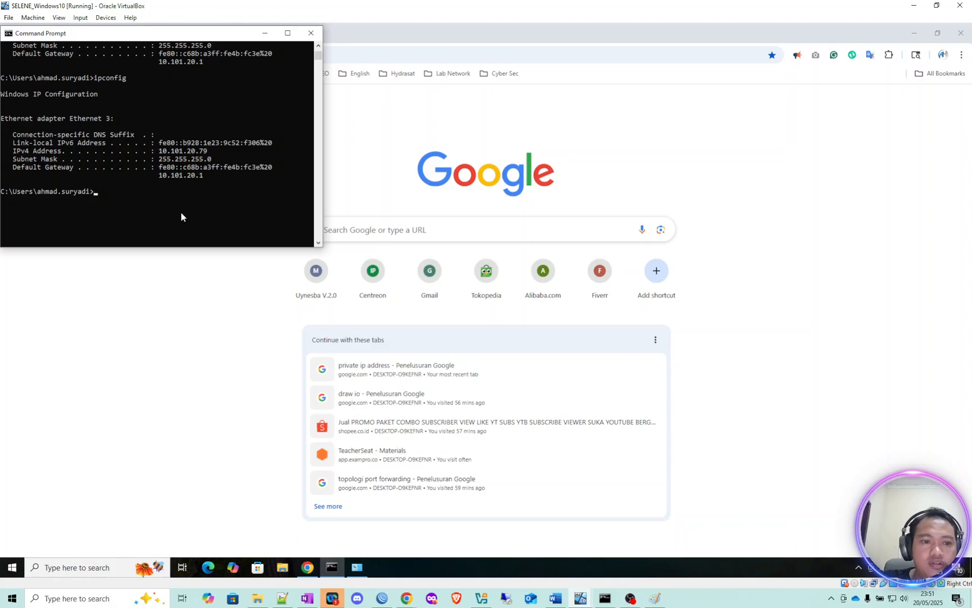
pyautogui.write('ping 1')
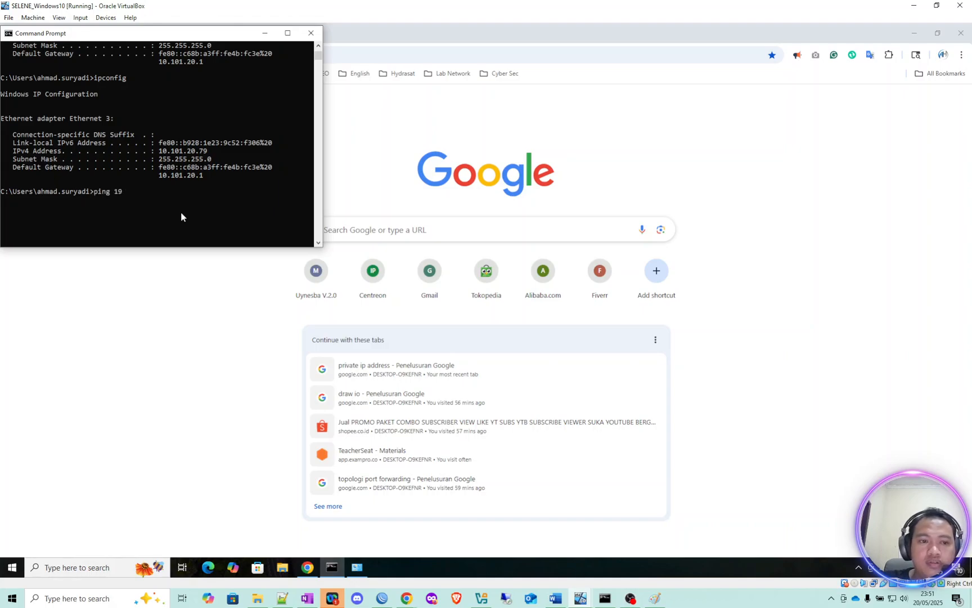
pyautogui.write('0')
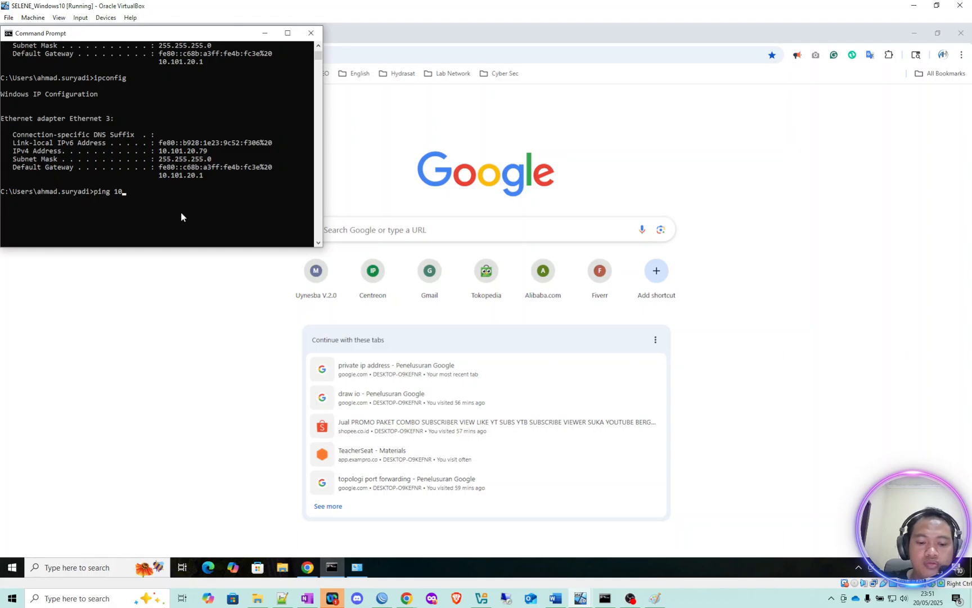
pyautogui.write('.10')
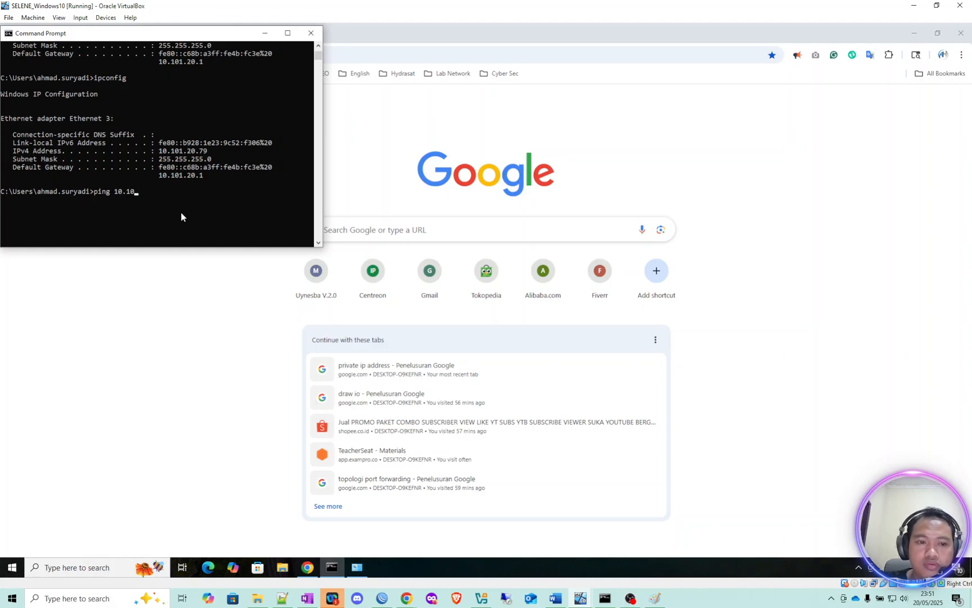
pyautogui.write('1.30.6')
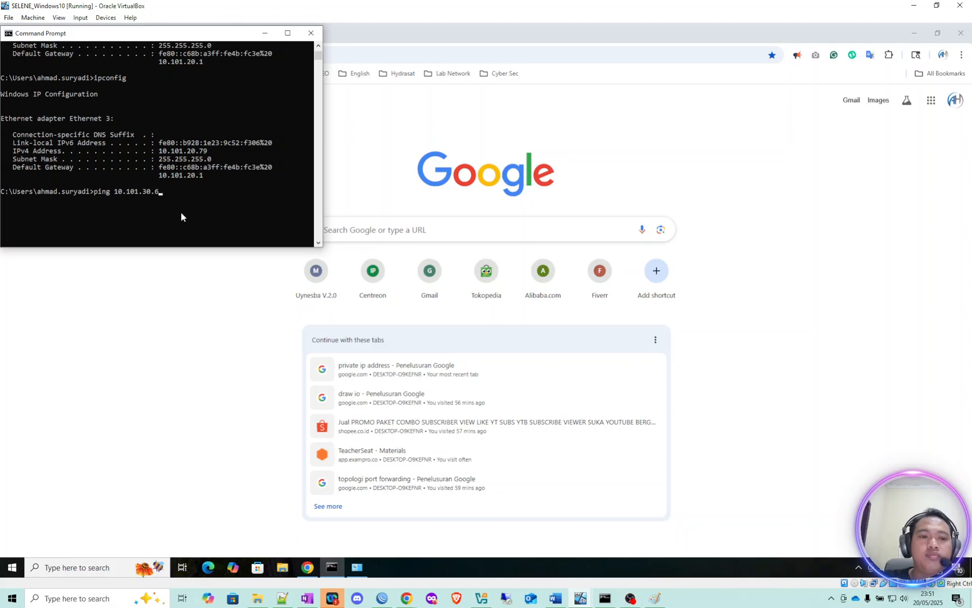
pyautogui.press('Return')
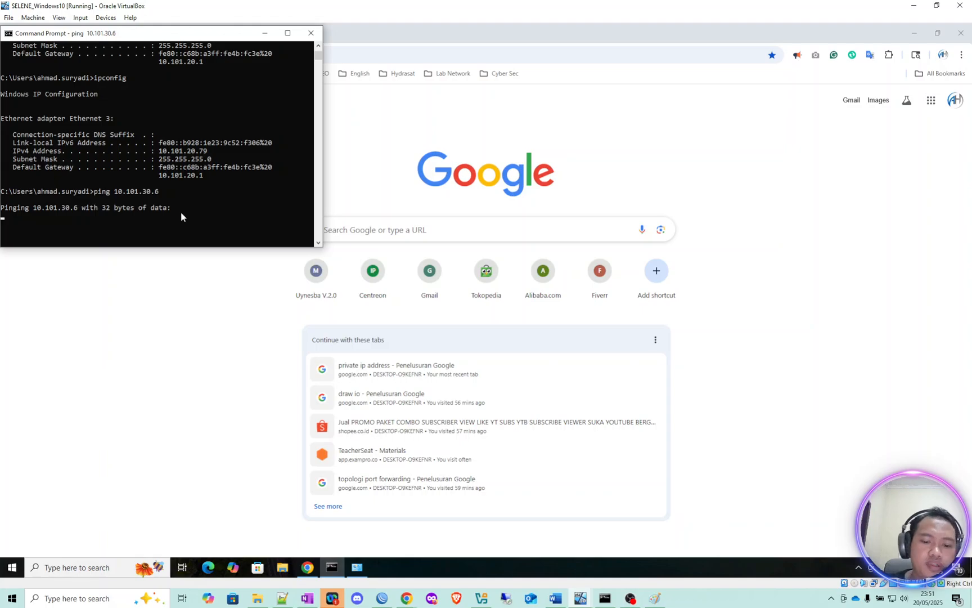
# Step: Switch to WinBox and open the router's IP address list to check the interface addresses
pyautogui.click(383, 598)
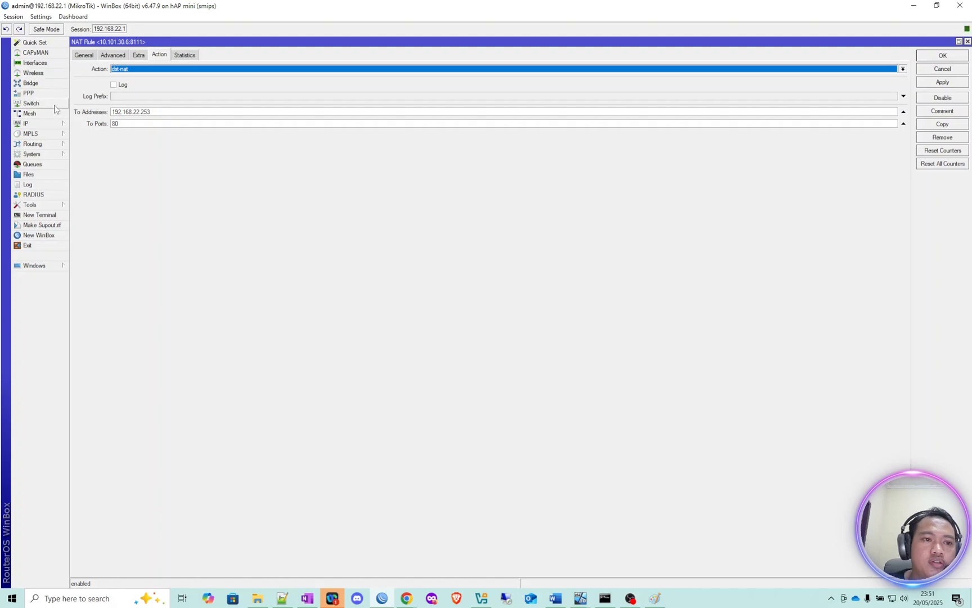
pyautogui.click(45, 123)
pyautogui.click(104, 144)
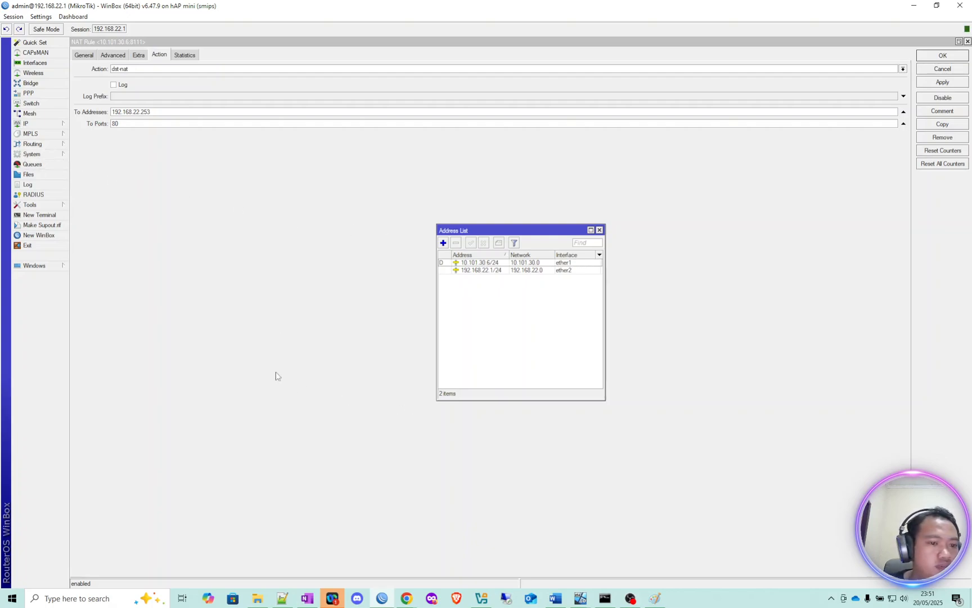
# Step: Open the router's DHCP client list and renew, then release, the lease on ether1
pyautogui.click(39, 123)
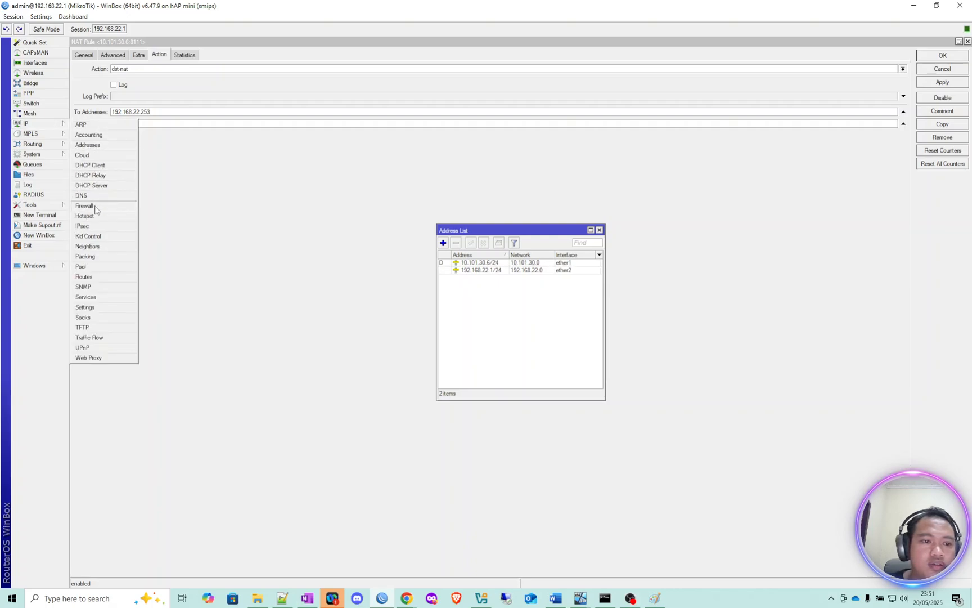
pyautogui.click(91, 165)
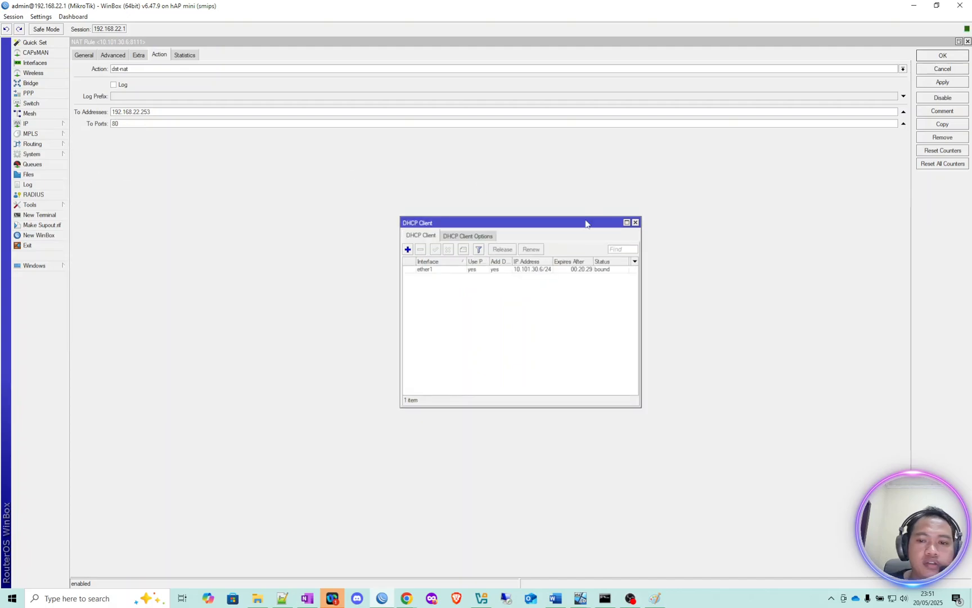
pyautogui.click(557, 269)
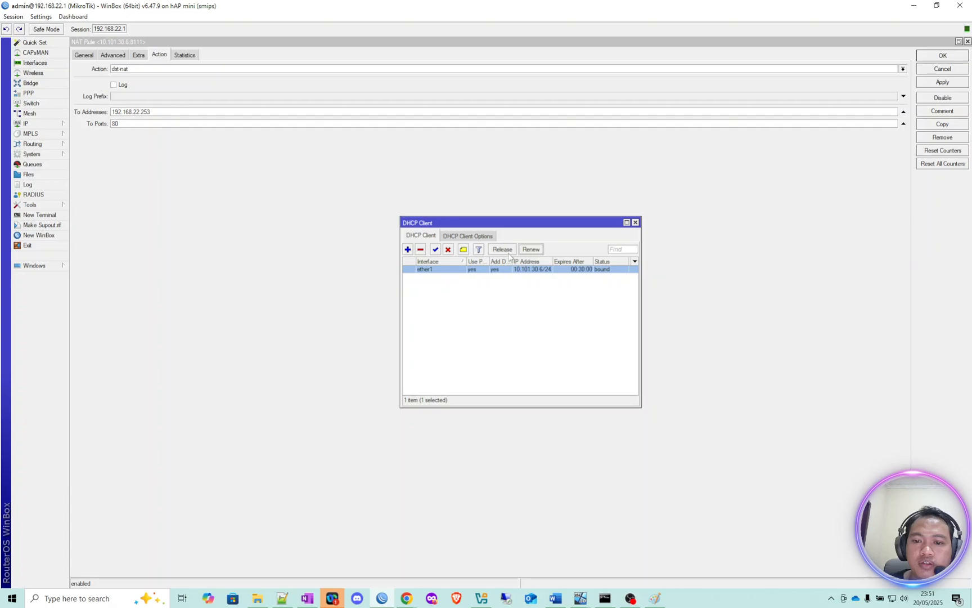
pyautogui.click(506, 252)
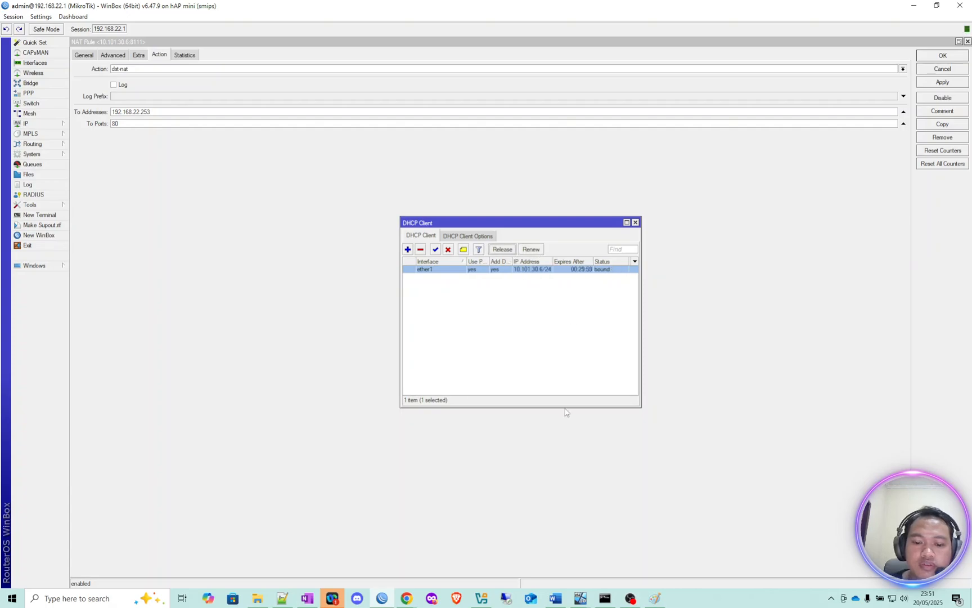
# Step: Switch to the SELENE_Windows10 virtual machine and repeat the ping to 10.101.30.6
pyautogui.moveTo(580, 599)
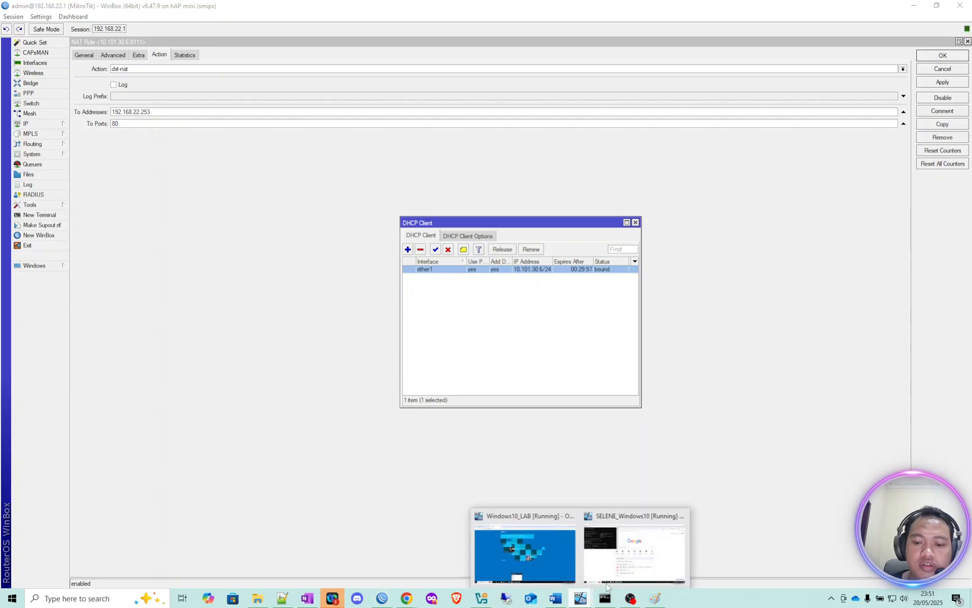
pyautogui.click(630, 566)
pyautogui.click(273, 242)
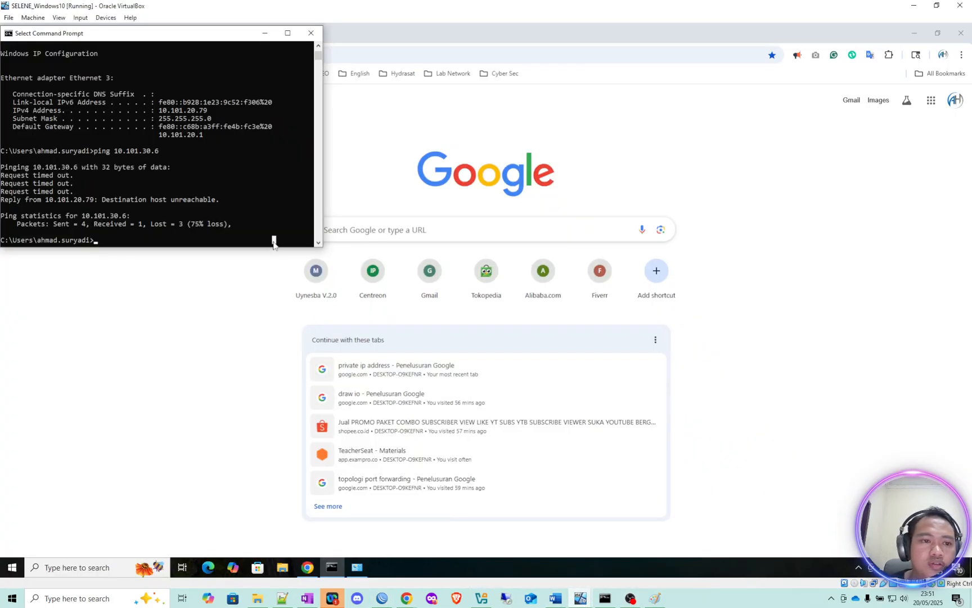
pyautogui.press('Up')
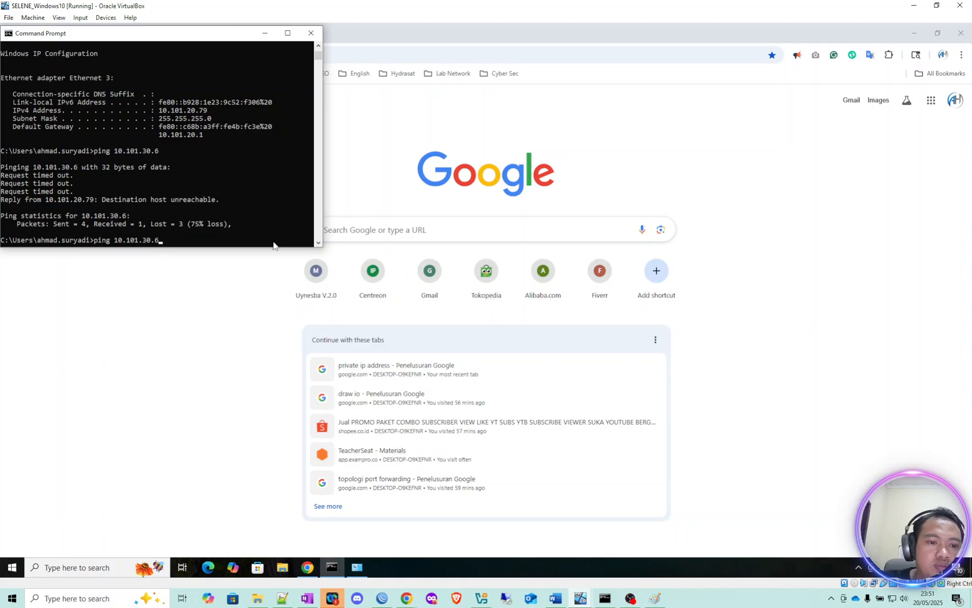
pyautogui.press('Return')
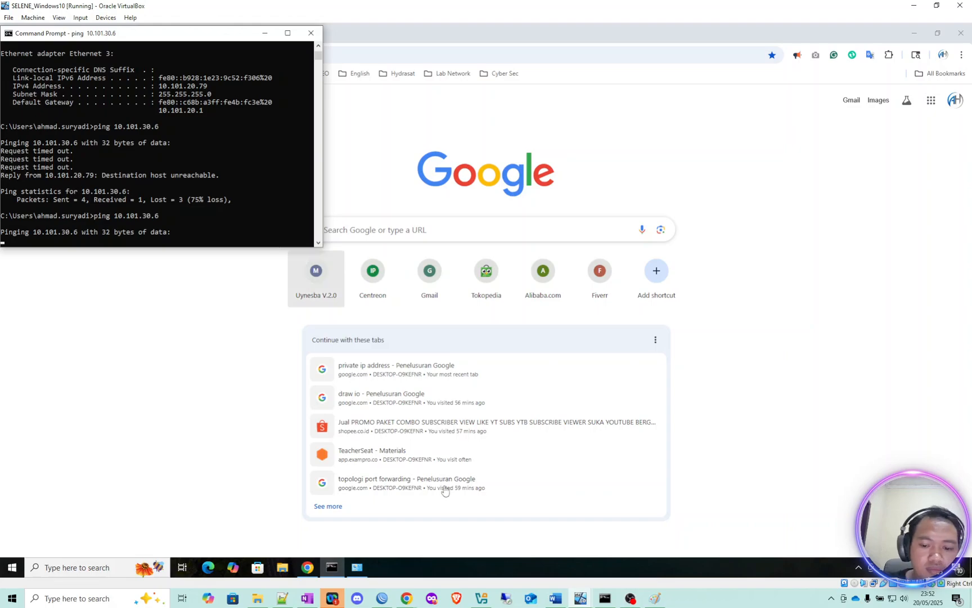
# Step: Check the ether1 DHCP client status in WinBox and return to the SELENE_Windows10 virtual machine
pyautogui.click(384, 597)
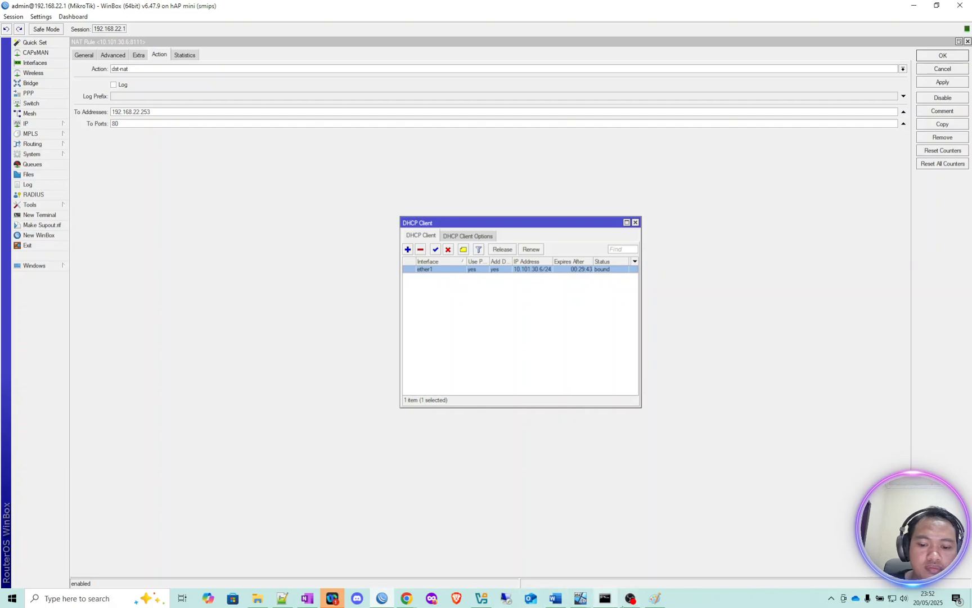
pyautogui.moveTo(580, 598)
pyautogui.click(611, 557)
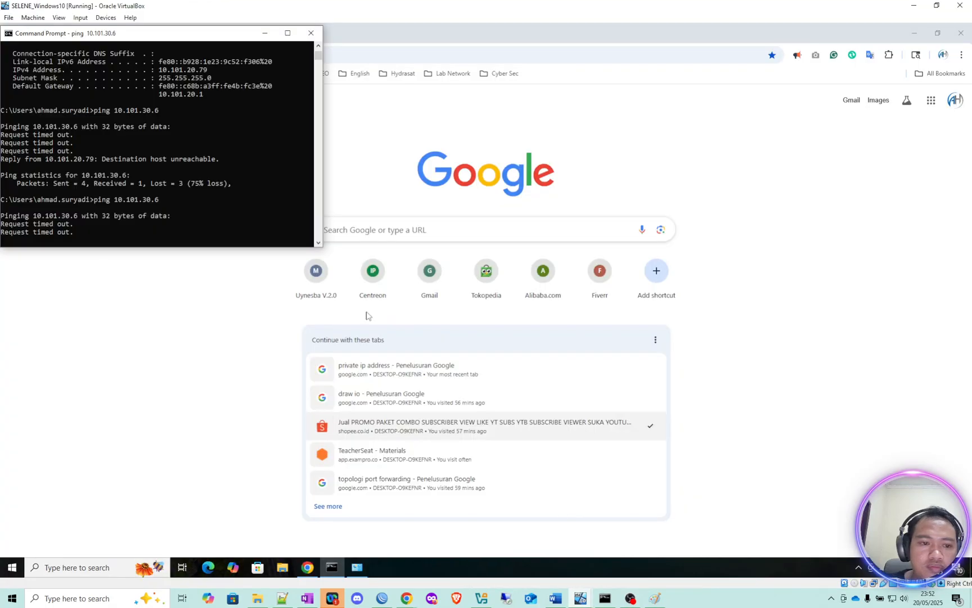
# Step: Open the virtual machine's Network & Internet settings and display its network adapters in Network Connections
pyautogui.click(834, 441)
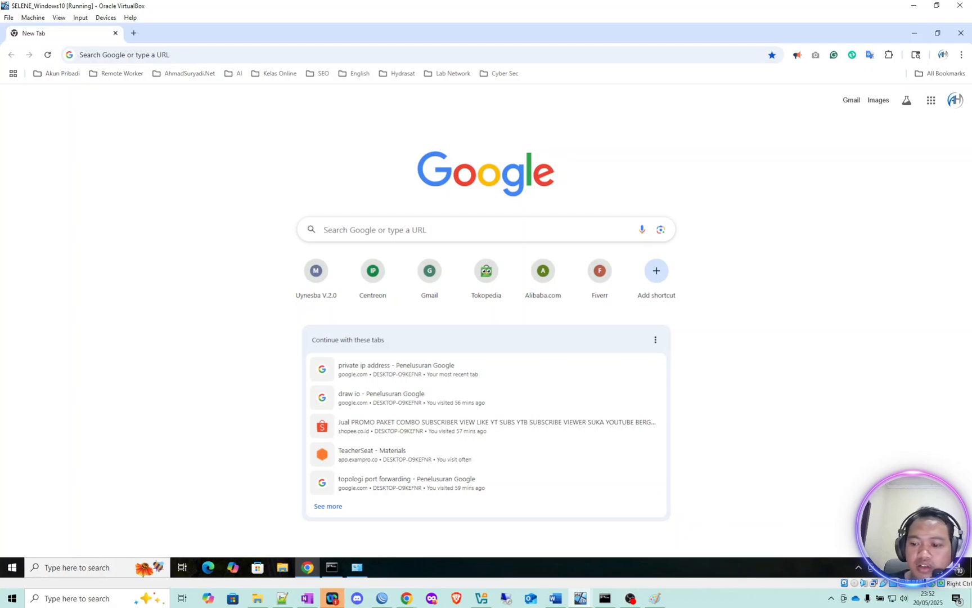
pyautogui.click(895, 567)
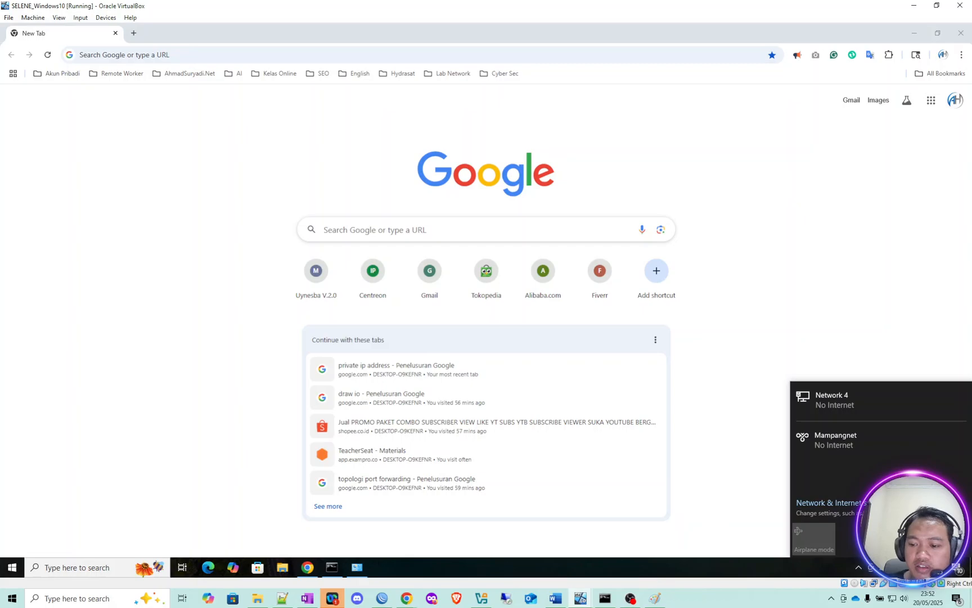
pyautogui.rightClick(895, 568)
pyautogui.click(850, 554)
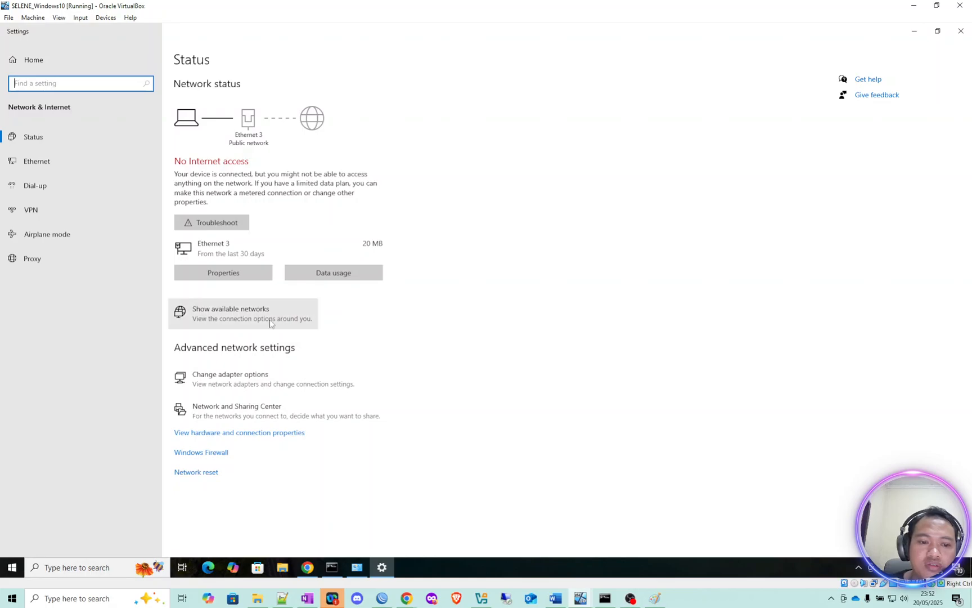
pyautogui.click(262, 374)
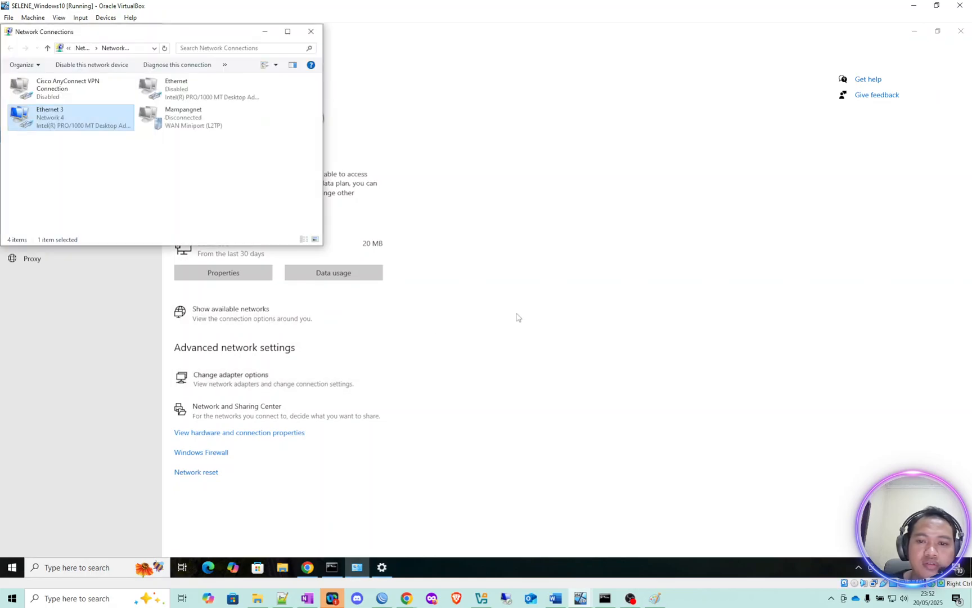
# Step: Disable the Ethernet 3 adapter and enable it again to restart its connection
pyautogui.rightClick(88, 118)
pyautogui.click(112, 126)
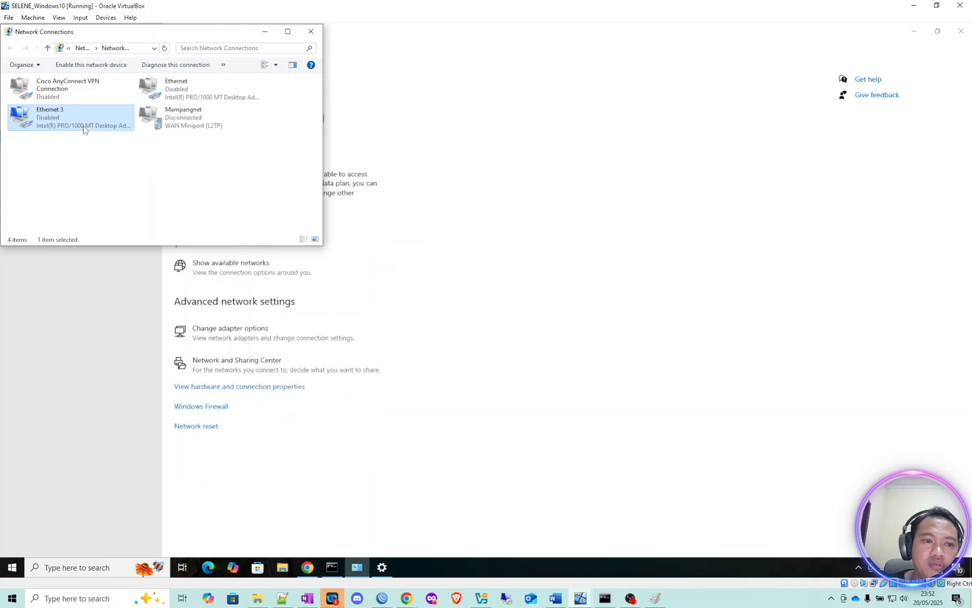
pyautogui.rightClick(75, 116)
pyautogui.click(94, 123)
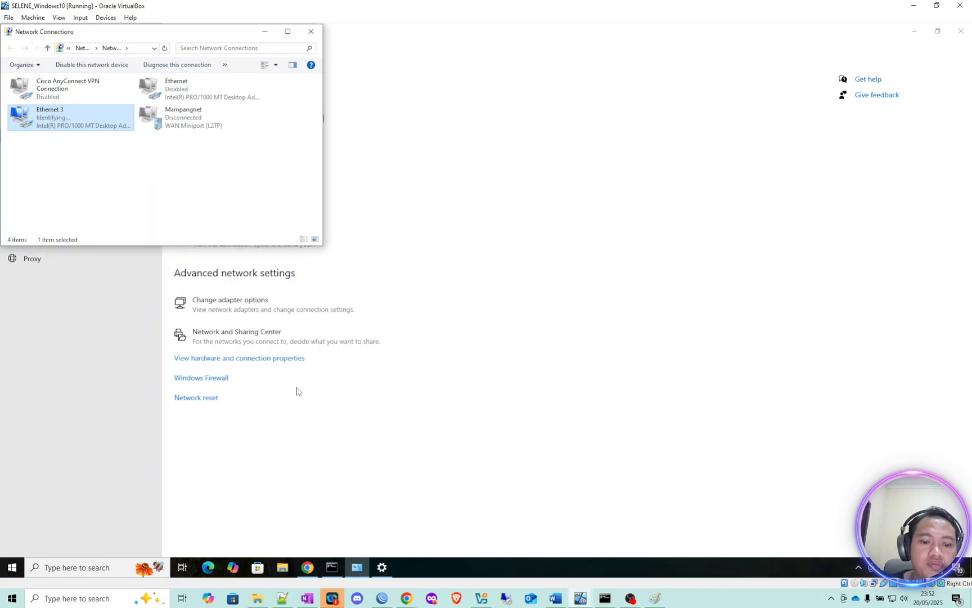
# Step: Try pinging 10.101.30.6 again from the Command Prompt, then abort the ping
pyautogui.click(332, 567)
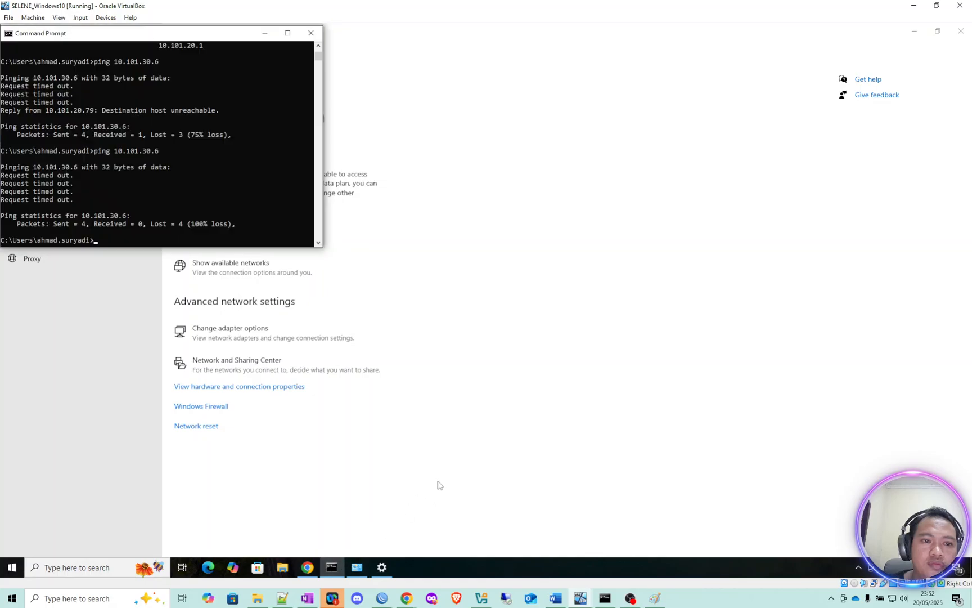
pyautogui.press('Up')
pyautogui.press('Return')
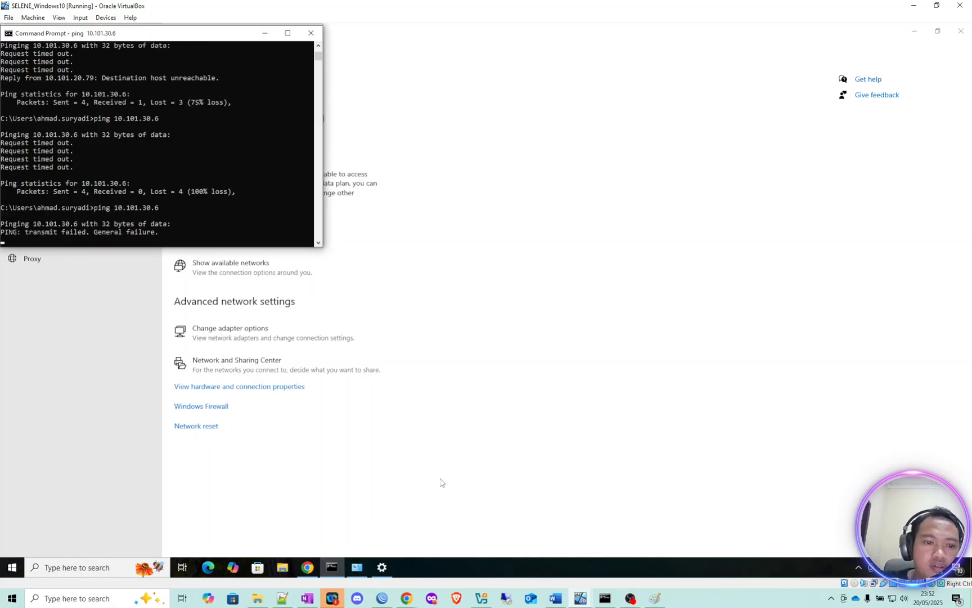
pyautogui.hotkey('ctrl', 'c')
# Step: Run ipconfig three times to check the IP configuration of Ethernet 3
pyautogui.write('ipconfig')
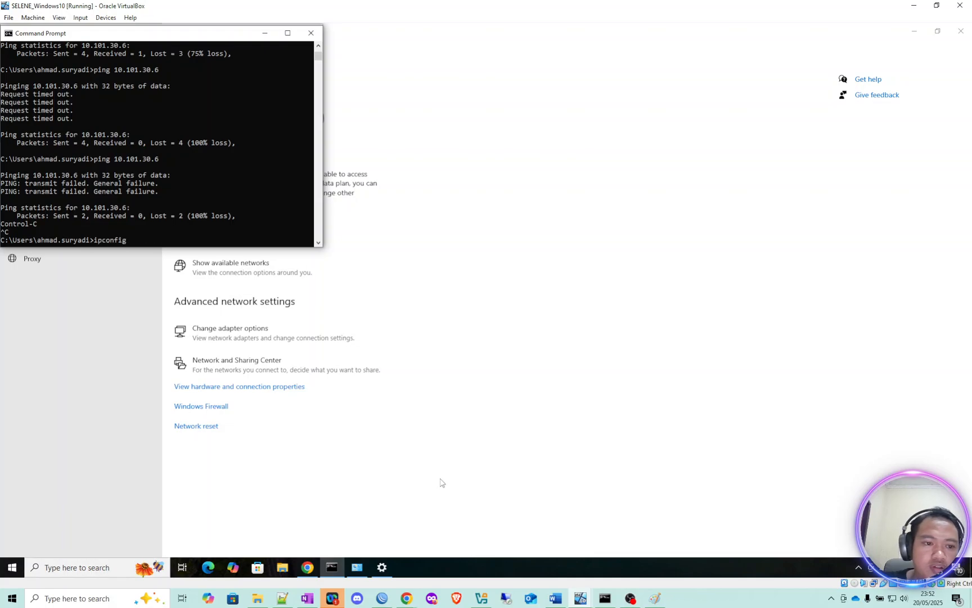
pyautogui.press('Return')
pyautogui.press('Up')
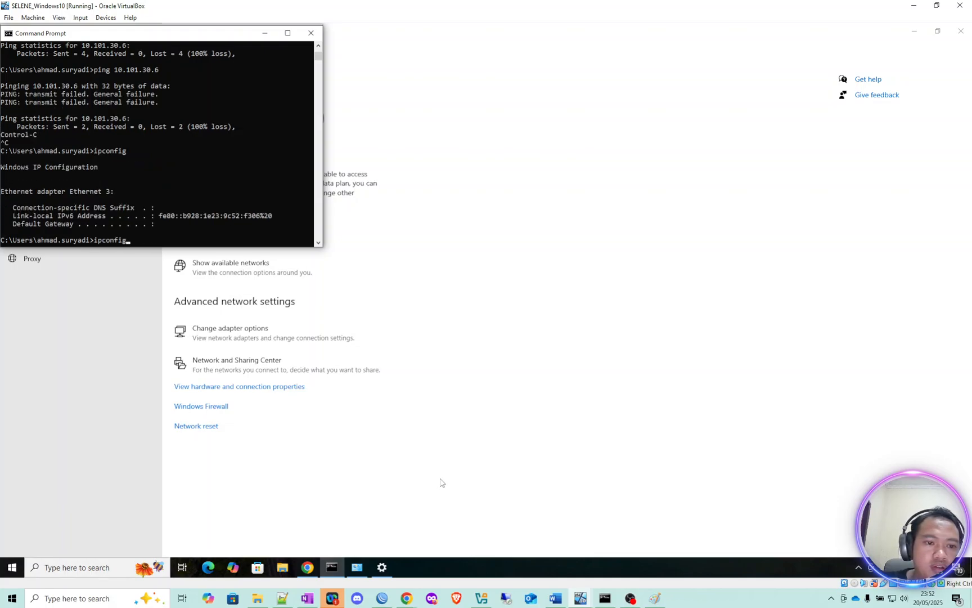
pyautogui.press('Return')
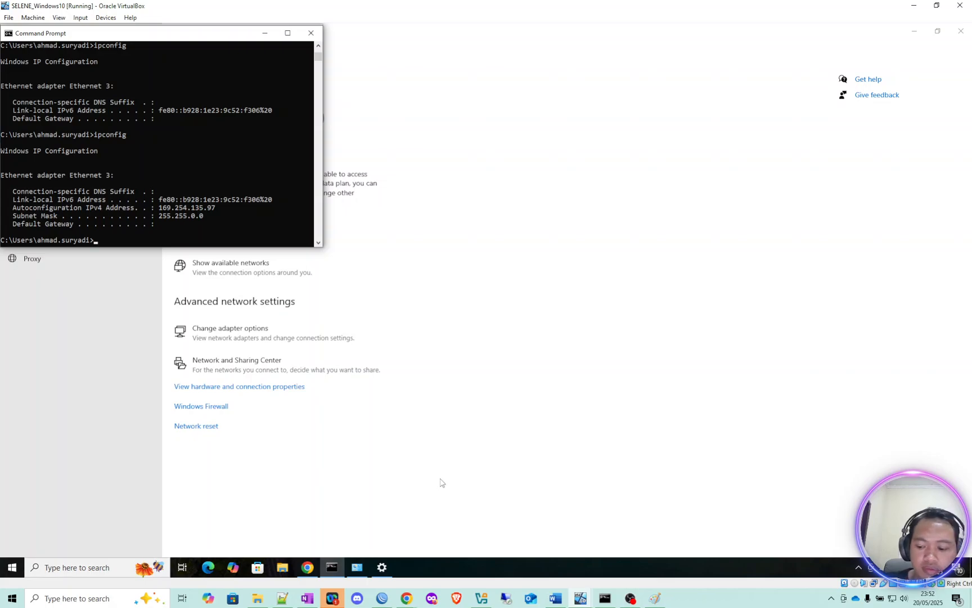
pyautogui.press('Up')
pyautogui.press('Return')
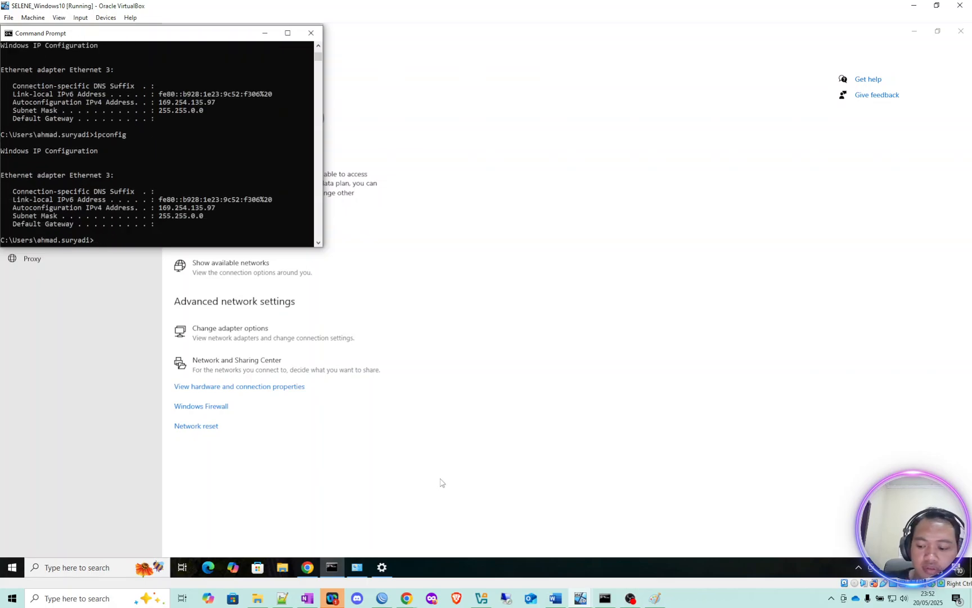
# Step: Reopen the virtual machine's Network Connections and enable the Ethernet adapter
pyautogui.click(641, 439)
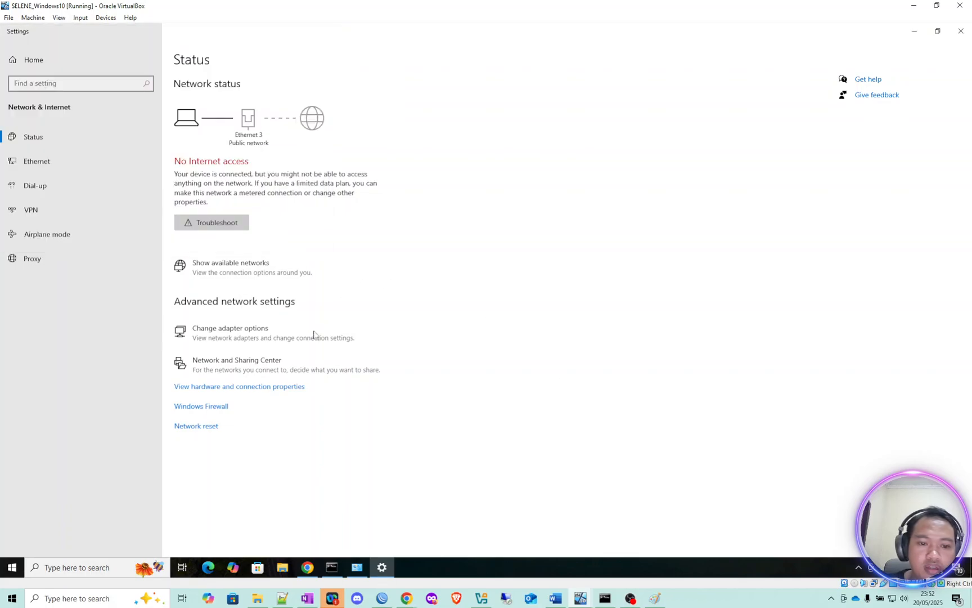
pyautogui.click(315, 335)
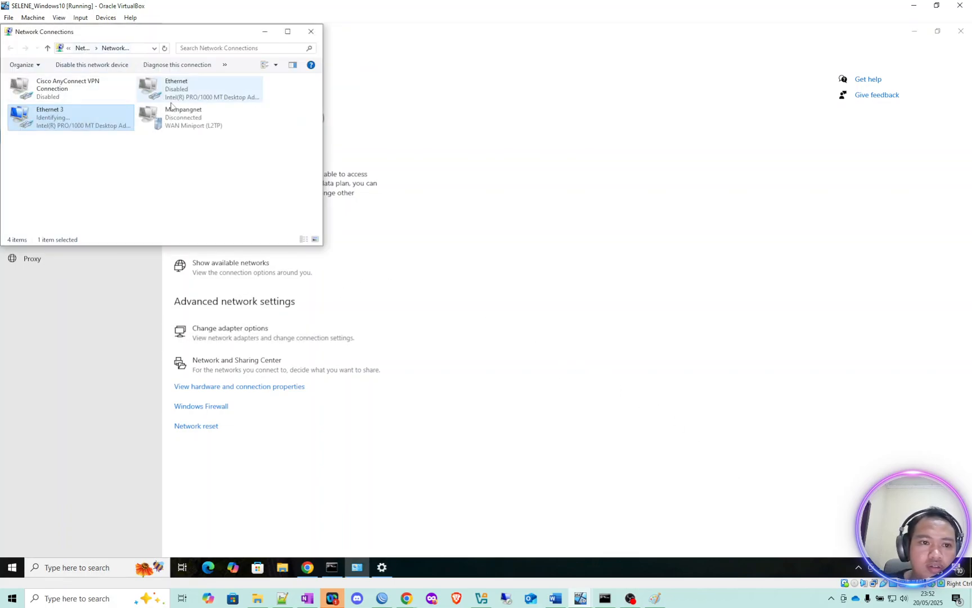
pyautogui.click(203, 97)
pyautogui.rightClick(205, 96)
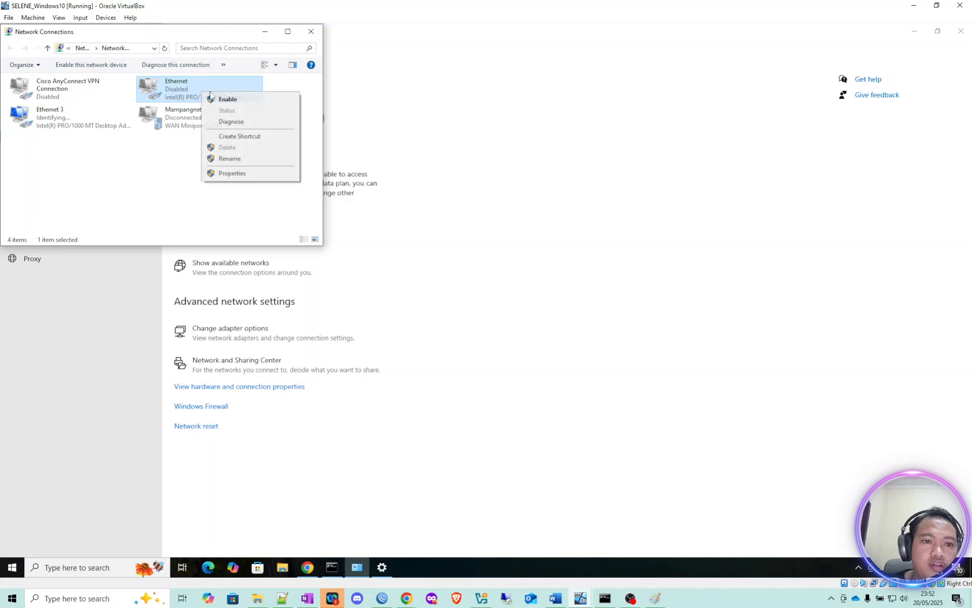
pyautogui.click(225, 100)
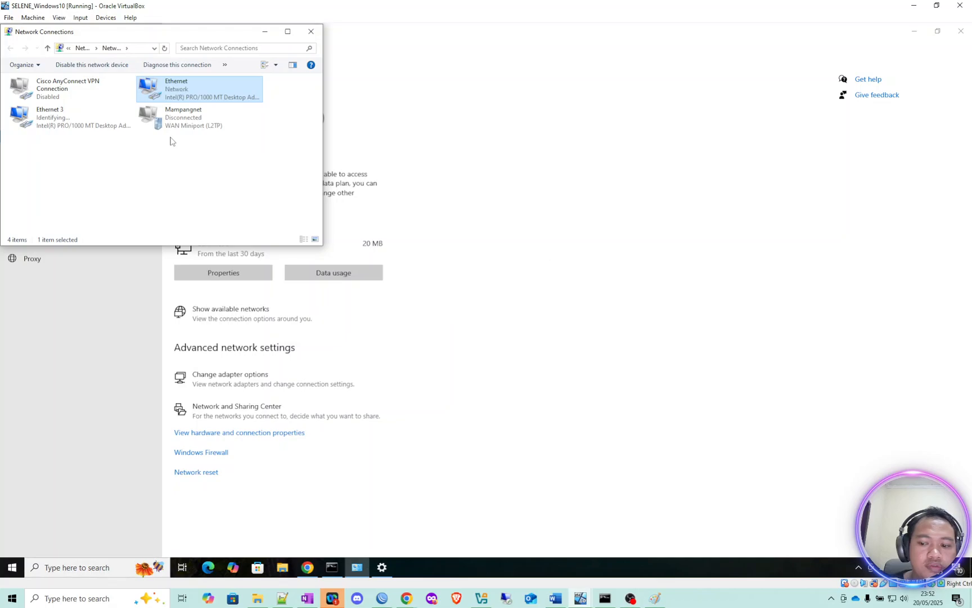
# Step: Examine the Ethernet adapter's status and network connection details, including its IPv4 address and gateway
pyautogui.rightClick(194, 93)
pyautogui.click(224, 112)
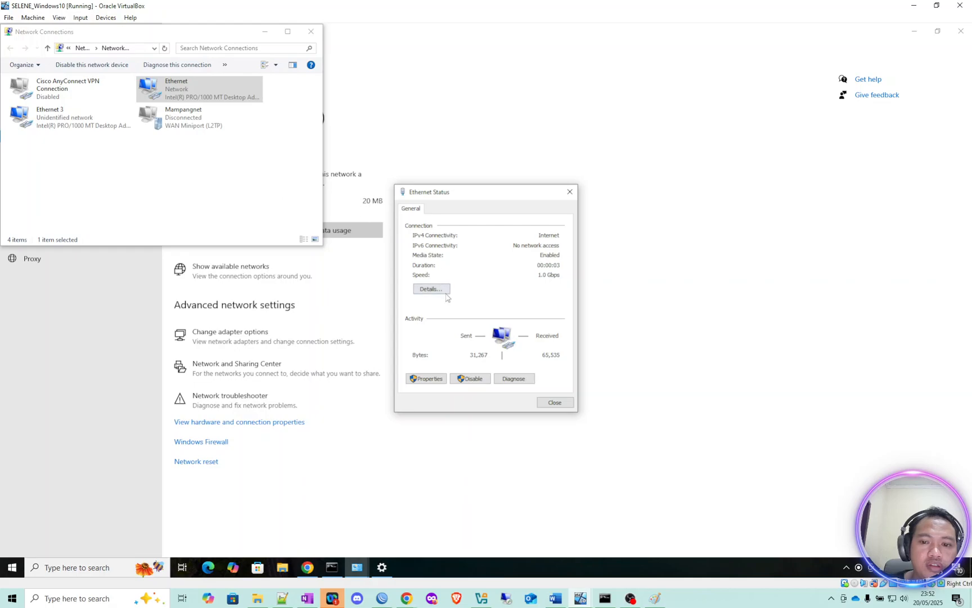
pyautogui.click(444, 292)
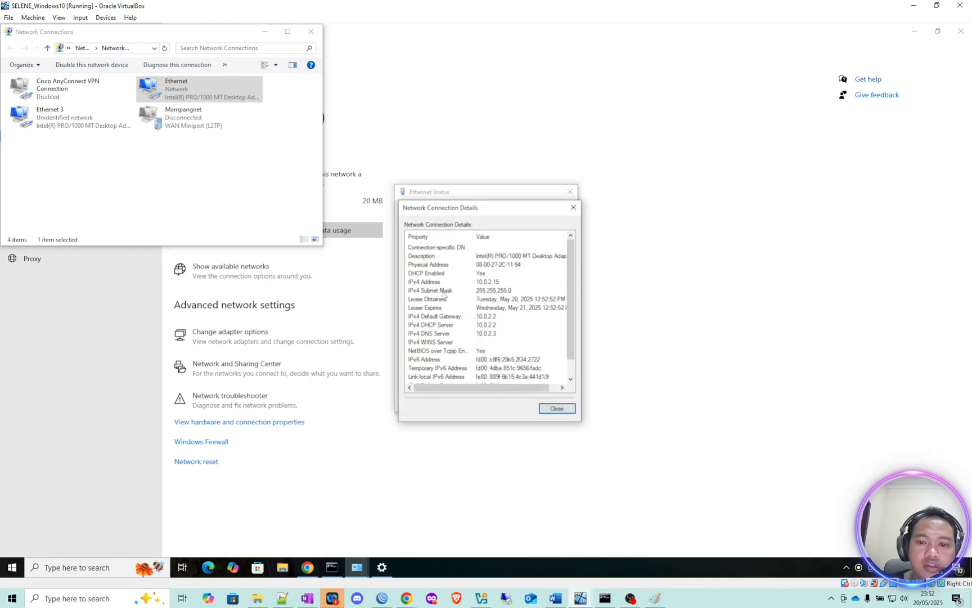
pyautogui.click(574, 208)
pyautogui.click(570, 192)
# Step: Examine the status and network connection details of Ethernet 3 and close its dialogs
pyautogui.rightClick(72, 120)
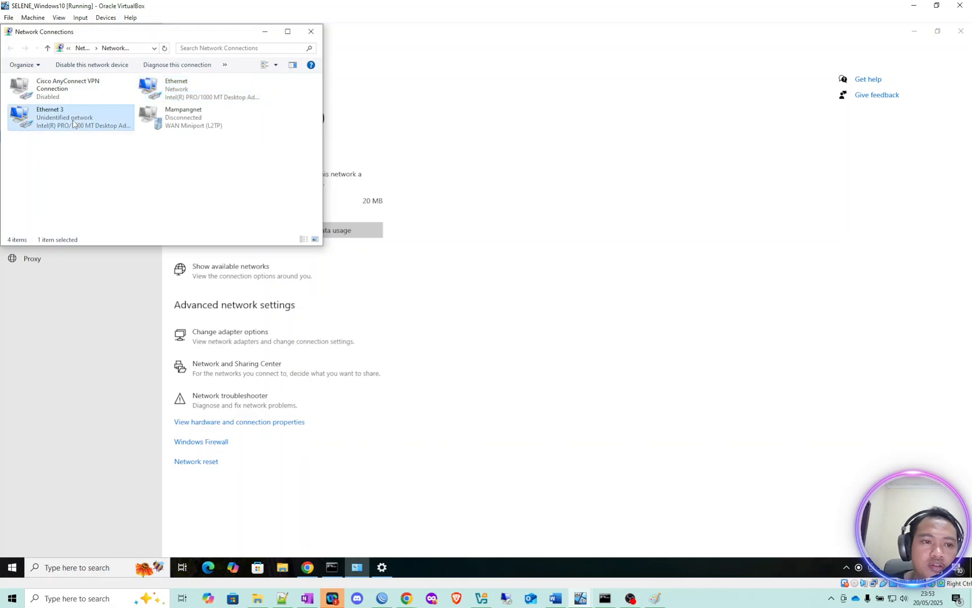
pyautogui.click(99, 139)
pyautogui.click(432, 289)
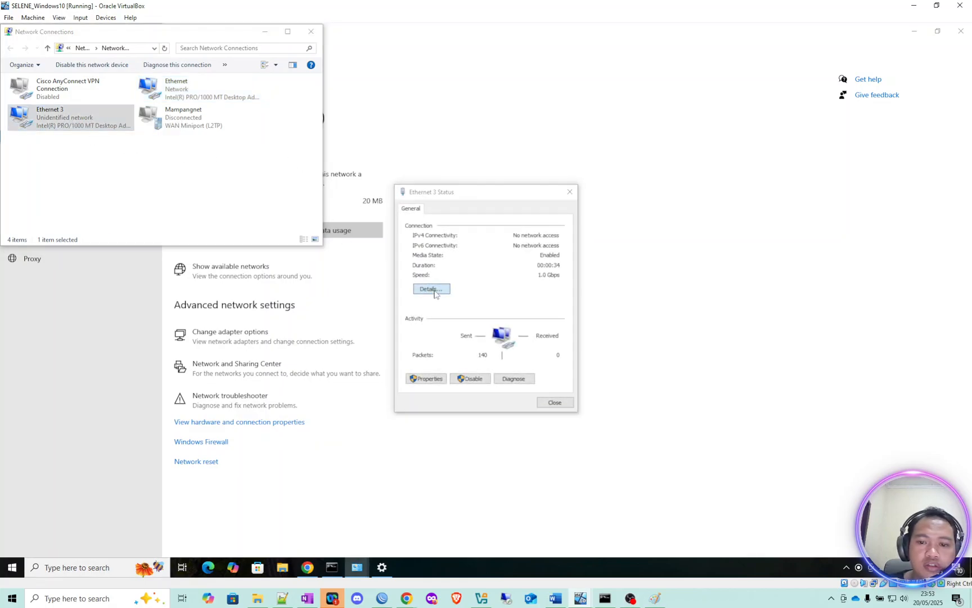
pyautogui.click(573, 207)
pyautogui.click(571, 192)
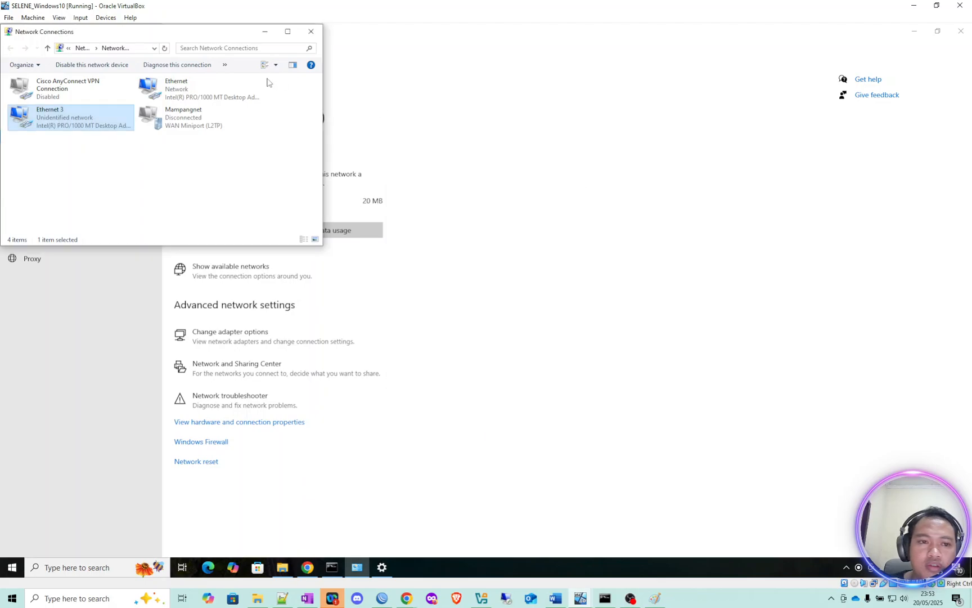
# Step: Disable the Ethernet adapter again so that Ethernet 3 is the only enabled adapter
pyautogui.click(224, 91)
pyautogui.rightClick(236, 98)
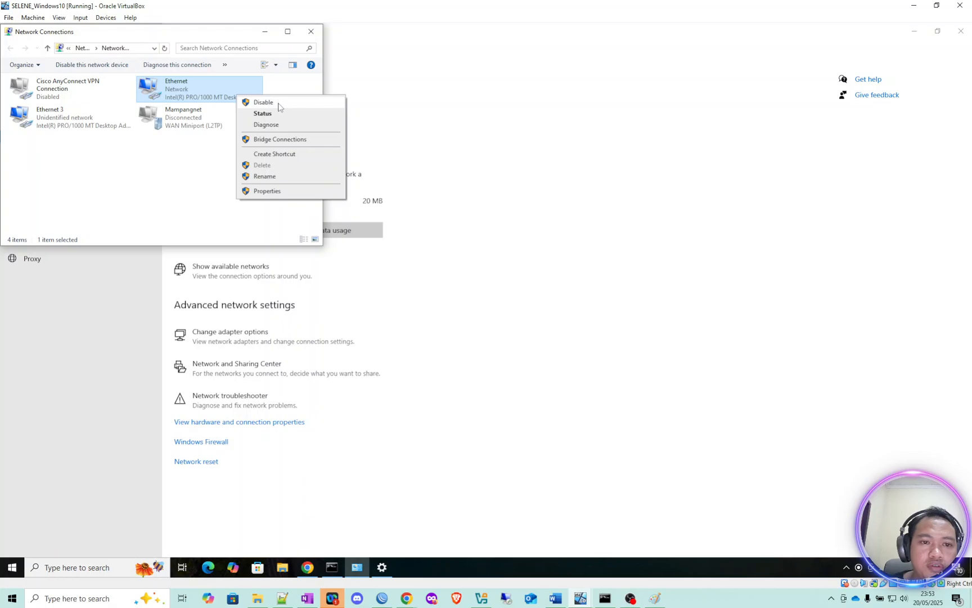
pyautogui.click(278, 106)
# Step: Restart the Ethernet 3 connection by disabling the adapter and re-enabling it
pyautogui.click(62, 121)
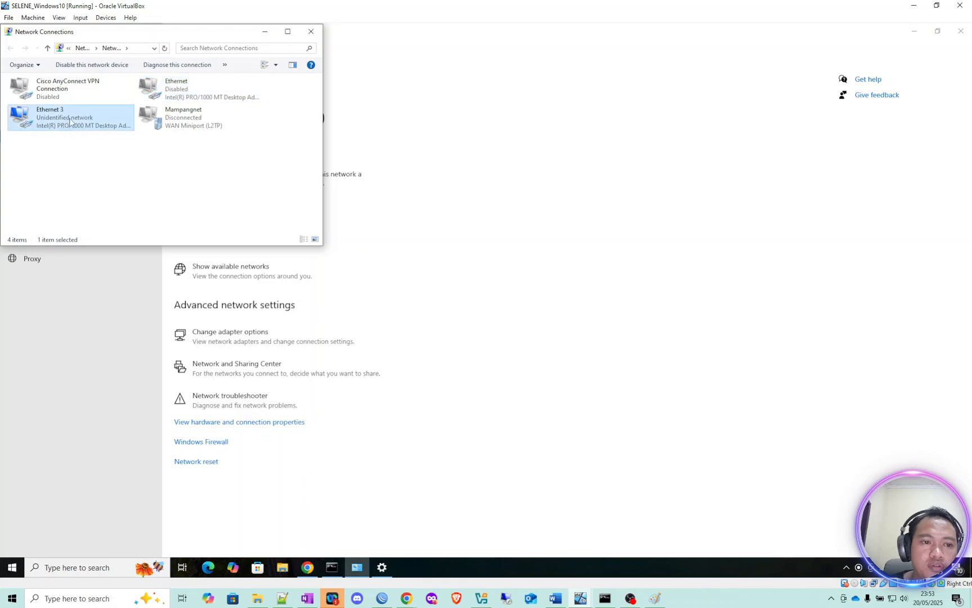
pyautogui.rightClick(69, 119)
pyautogui.click(116, 129)
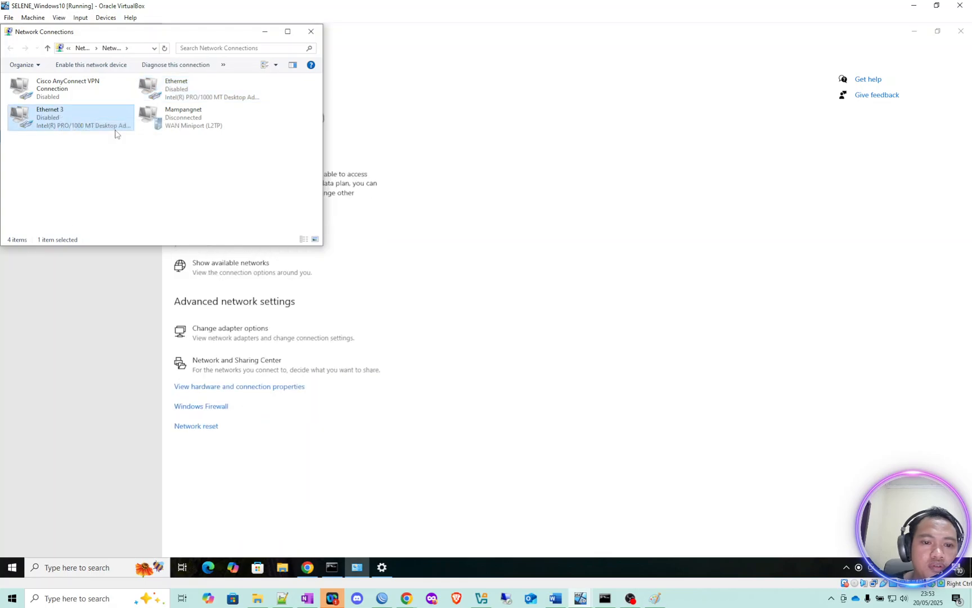
pyautogui.rightClick(69, 120)
pyautogui.click(112, 128)
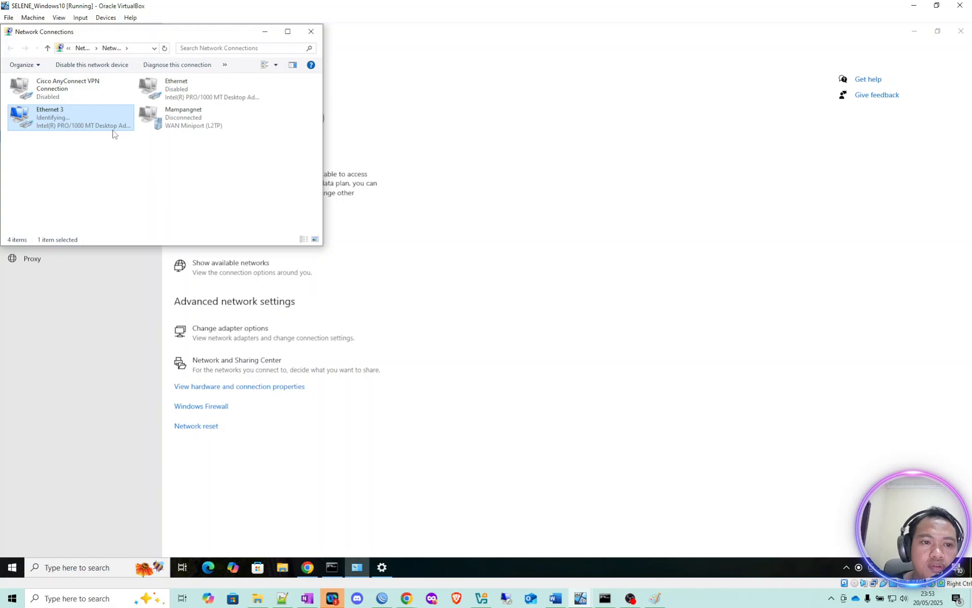
# Step: Run ipconfig /renew in the Command Prompt to request a new IP address
pyautogui.click(332, 567)
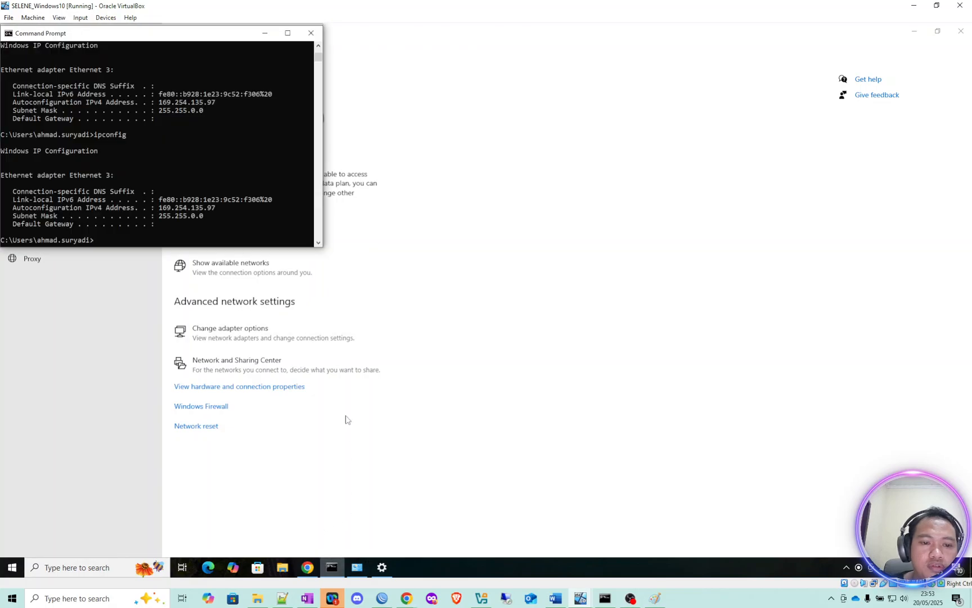
pyautogui.write('ipc')
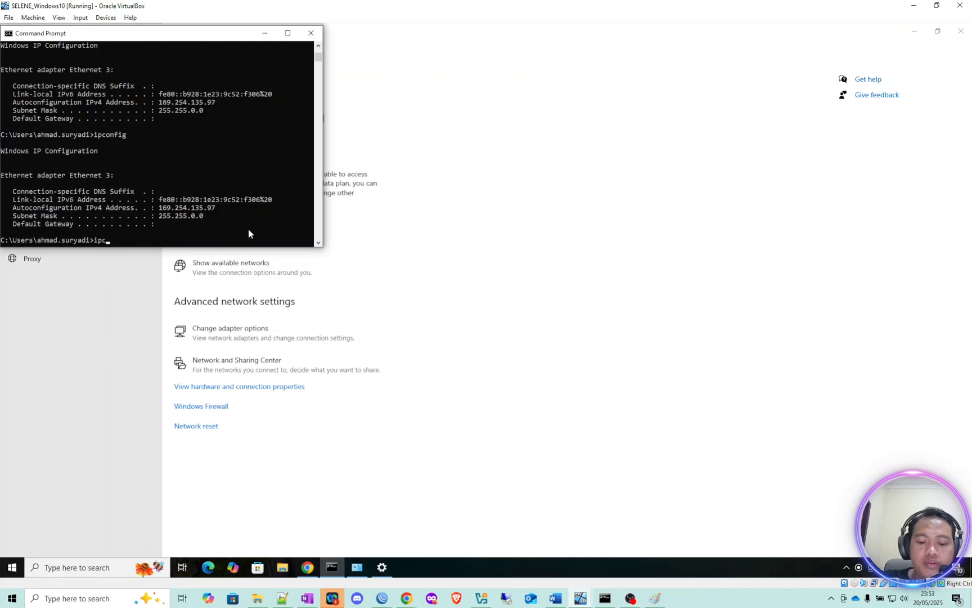
pyautogui.write('onfig /renew')
pyautogui.press('Return')
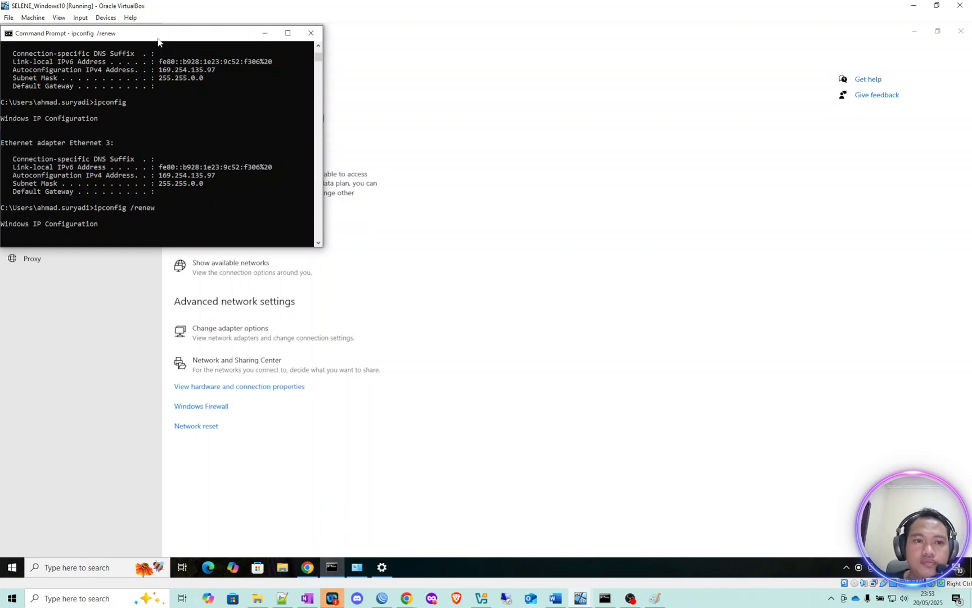
# Step: Arrange the Command Prompt and Network Connections windows side by side and select Ethernet 3
pyautogui.moveTo(157, 37); pyautogui.dragTo(599, 127)
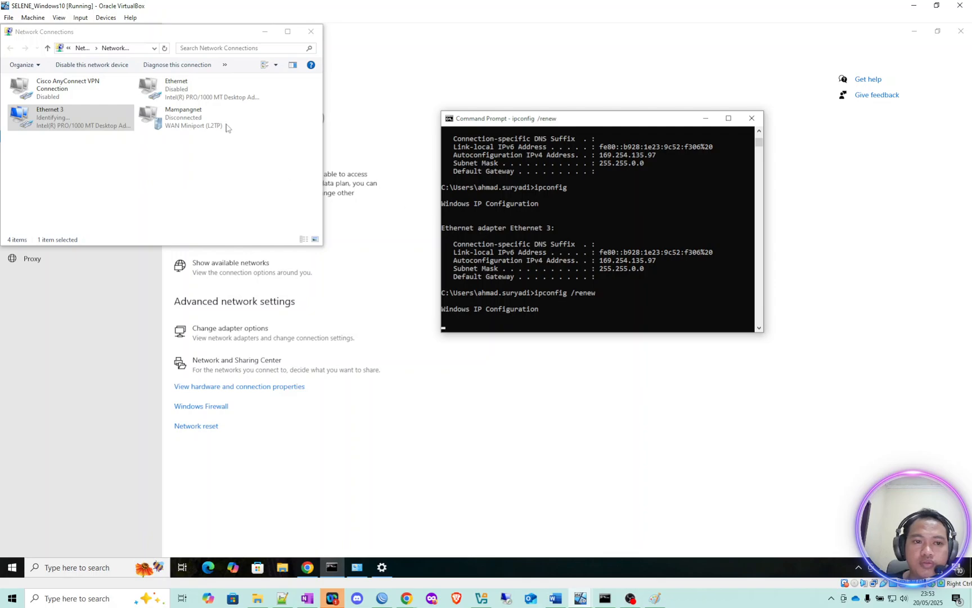
pyautogui.moveTo(231, 32); pyautogui.dragTo(316, 113)
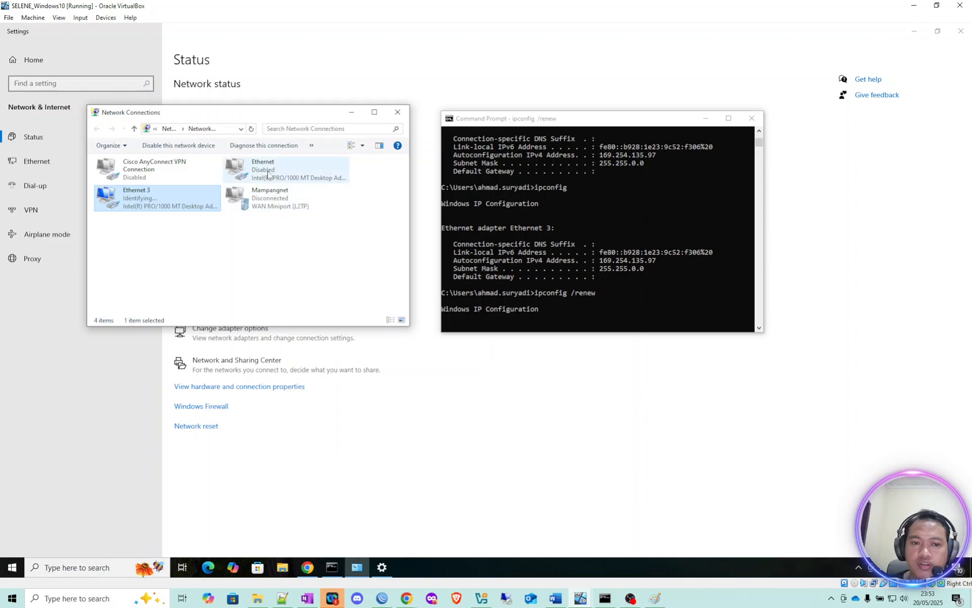
pyautogui.click(273, 171)
pyautogui.click(174, 196)
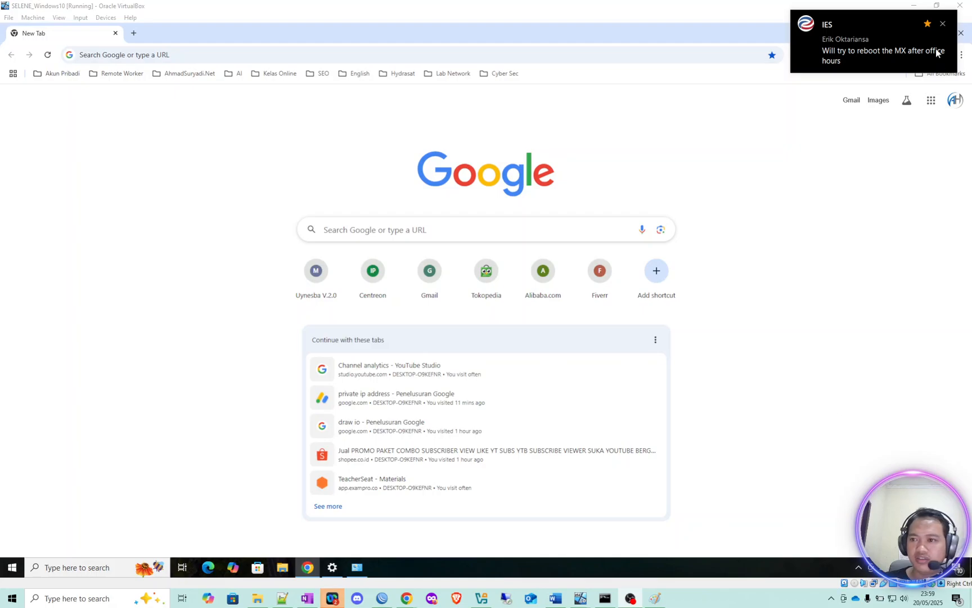
# Step: Dismiss the chat notification and check which networks the host computer is connected to
pyautogui.click(942, 26)
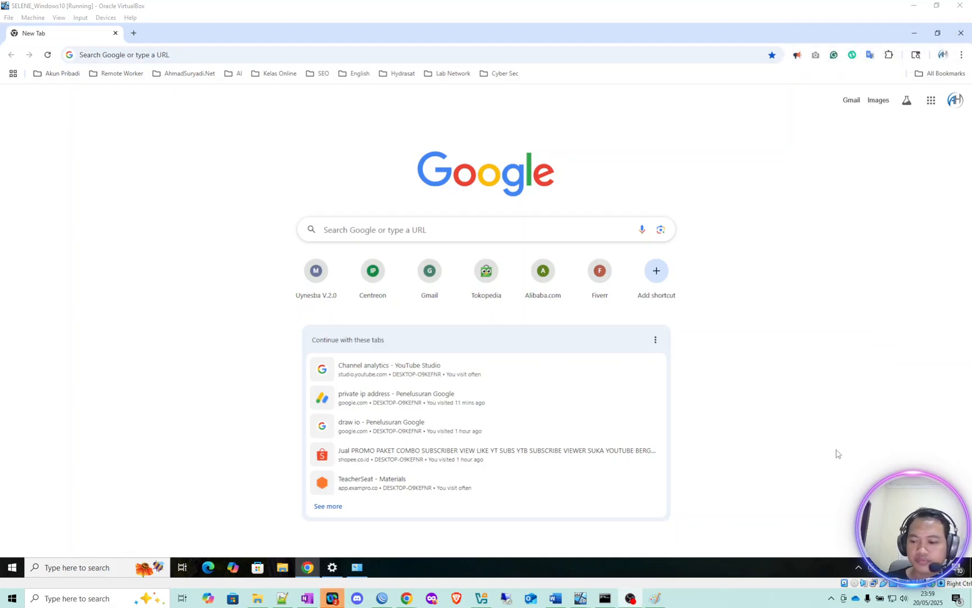
pyautogui.click(893, 599)
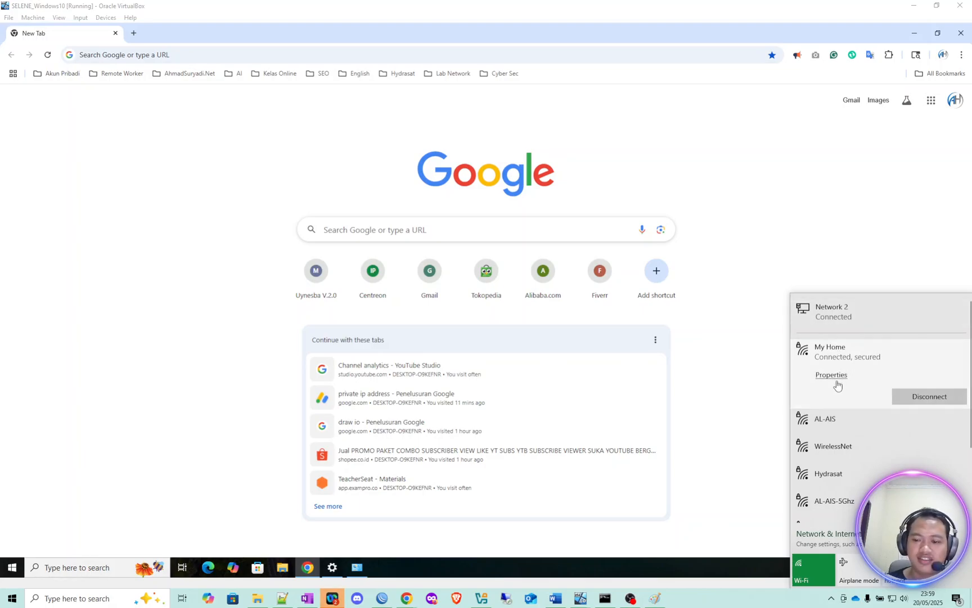
pyautogui.click(730, 249)
# Step: Check the IPv4 address in the virtual machine's Ethernet connection details, then close the dialogs and Network Connections
pyautogui.click(358, 573)
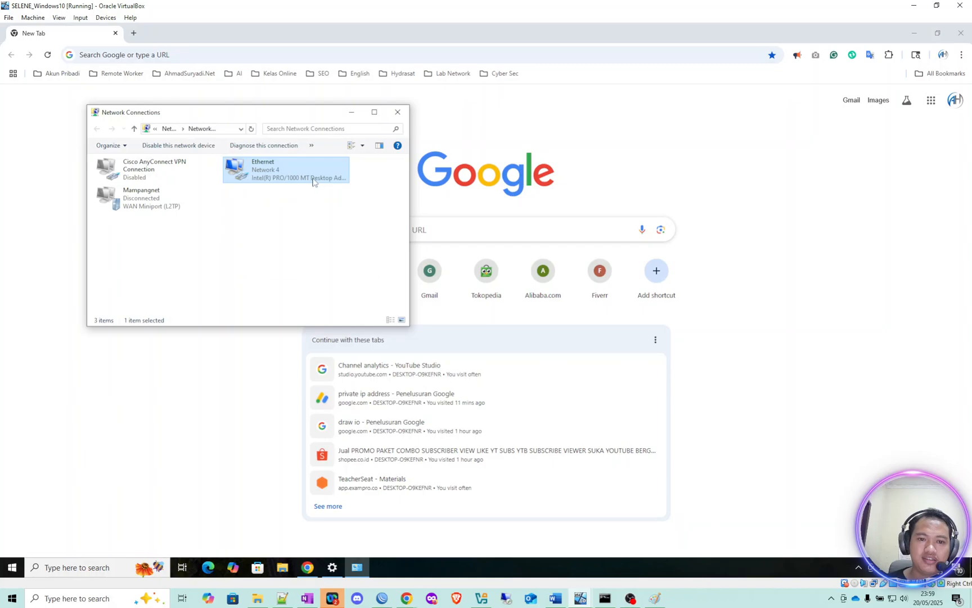
pyautogui.rightClick(265, 170)
pyautogui.click(306, 190)
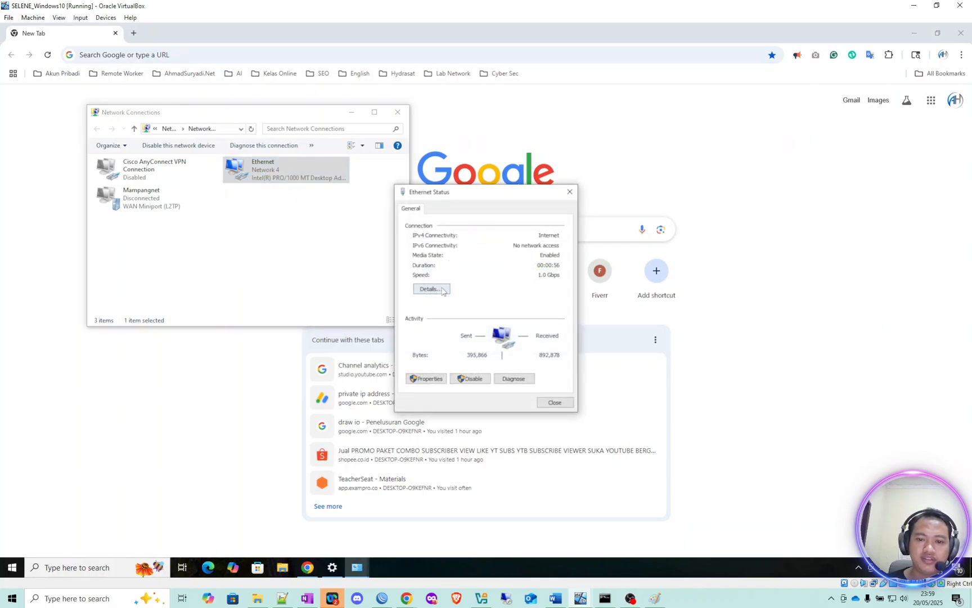
pyautogui.click(431, 289)
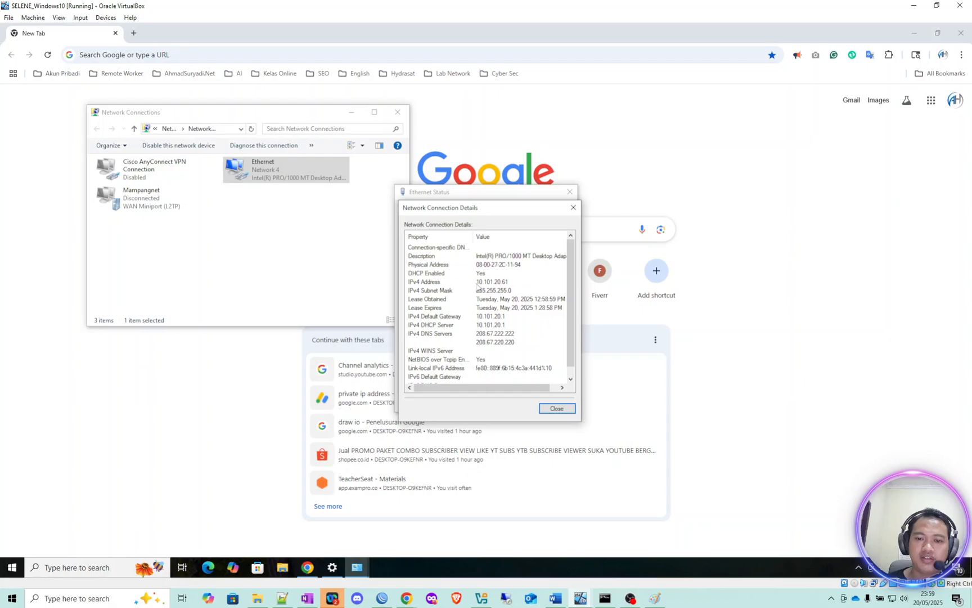
pyautogui.click(477, 283)
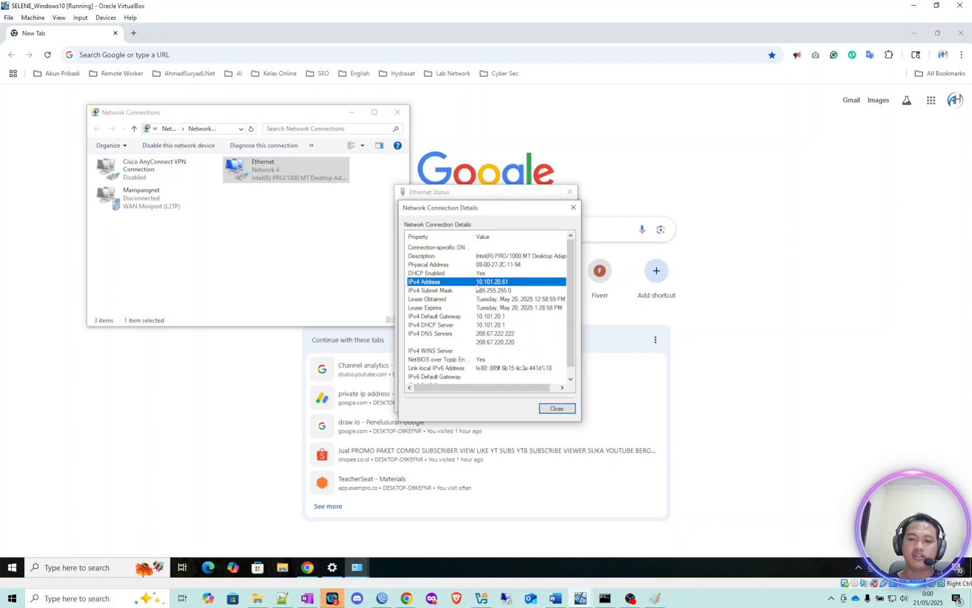
pyautogui.click(574, 208)
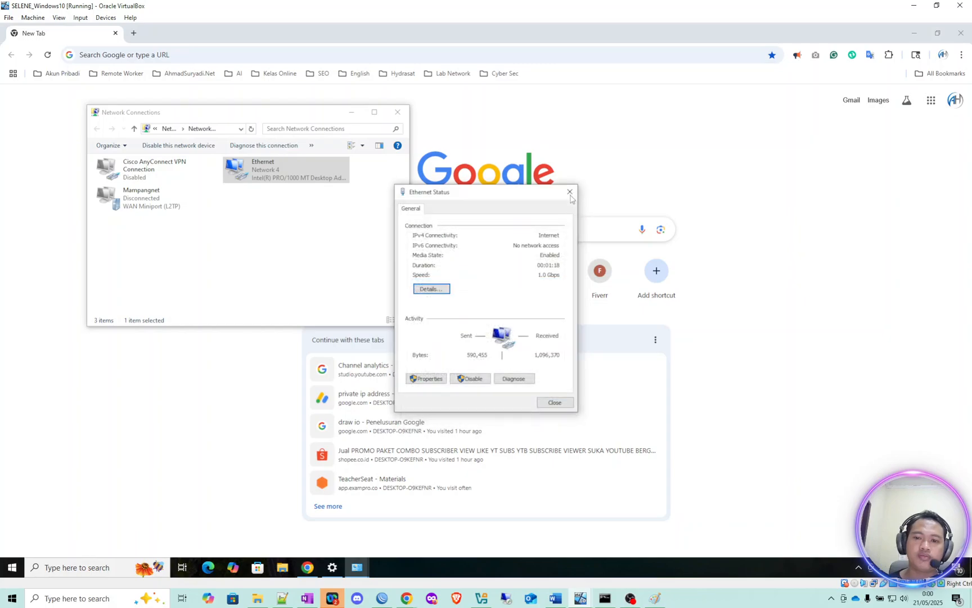
pyautogui.click(570, 192)
pyautogui.click(398, 112)
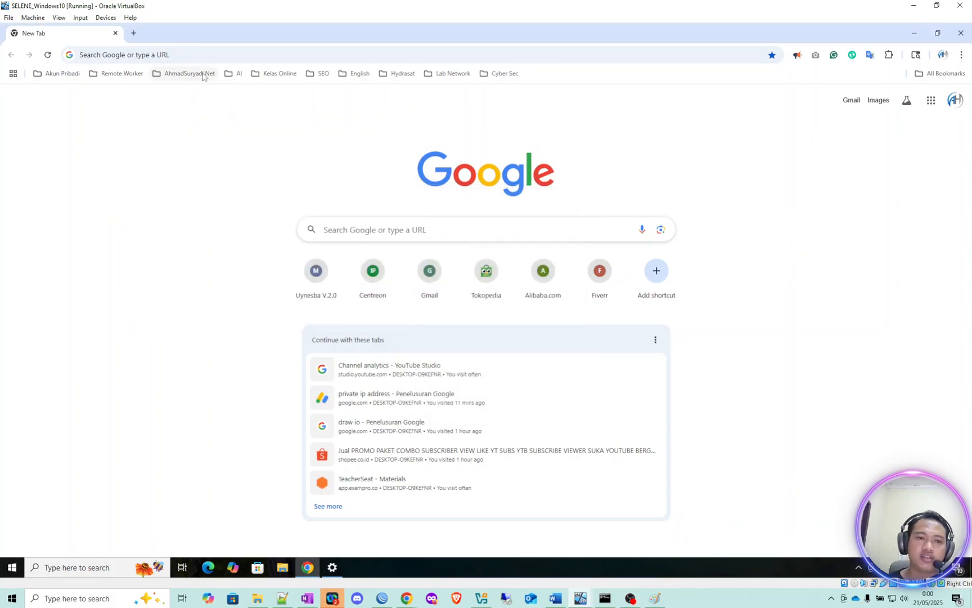
# Step: Browse to 10.101.30.6:8111 in the virtual machine's Chrome to test access to the IIS page
pyautogui.click(209, 55)
pyautogui.write('10.1')
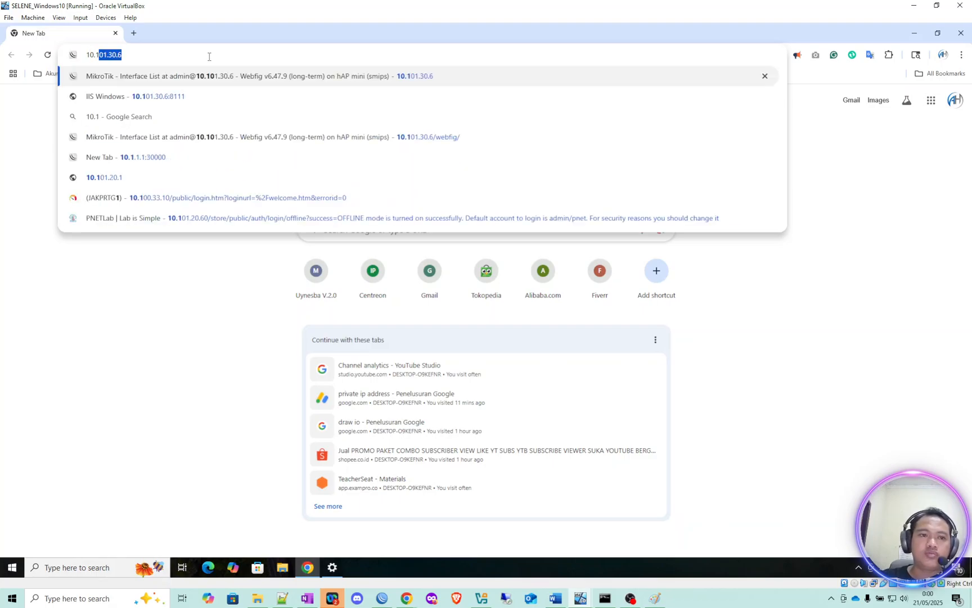
pyautogui.press('Right')
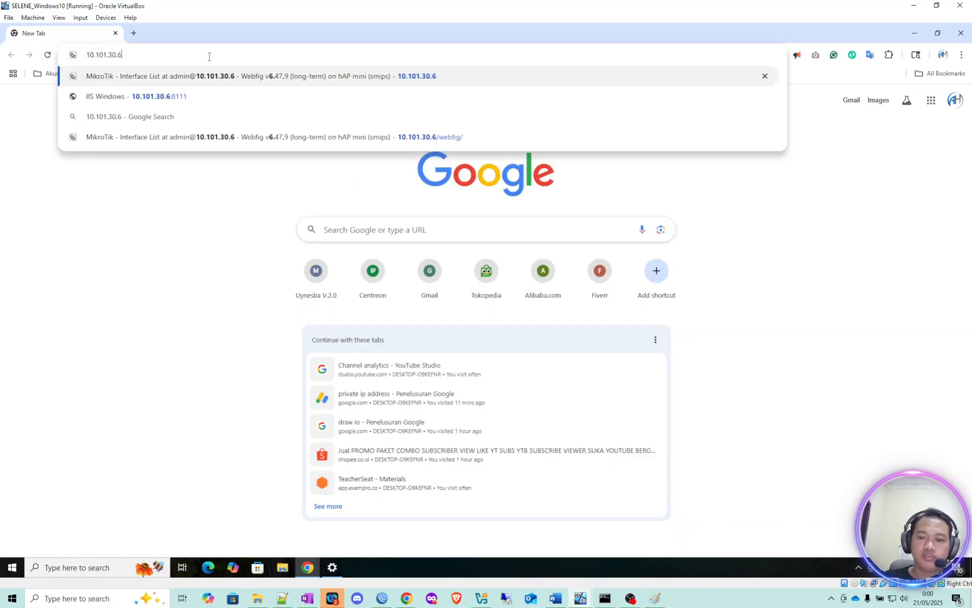
pyautogui.write(':8111')
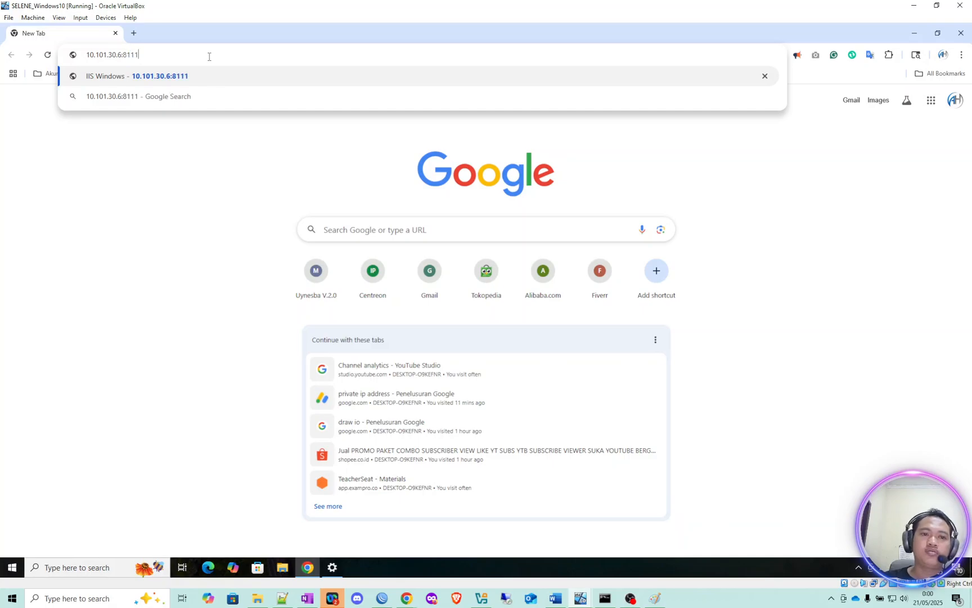
pyautogui.press('Return')
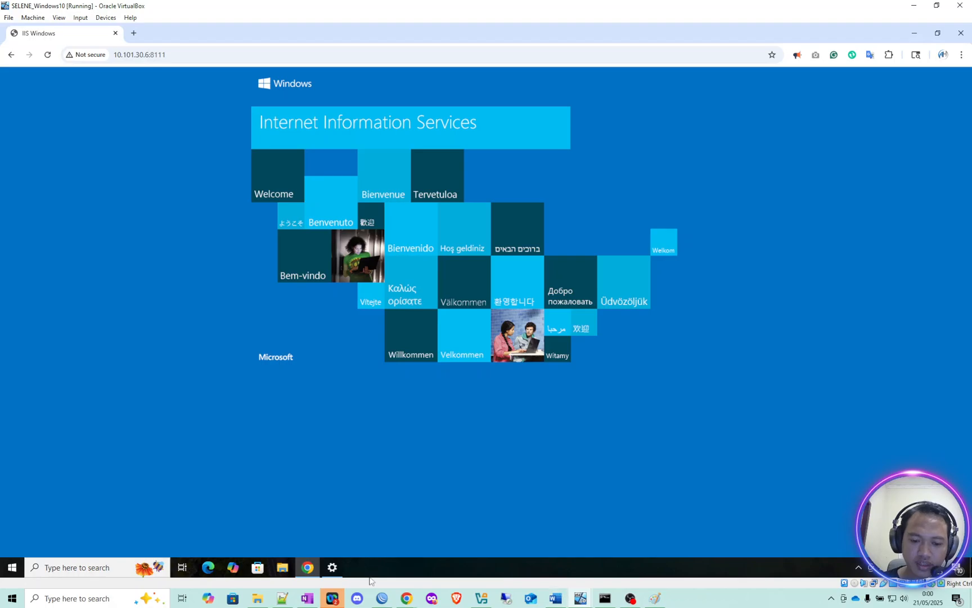
# Step: Switch to Paint and draw red arrows from the external network laptop to the router and from the router to the Windows server
pyautogui.click(653, 599)
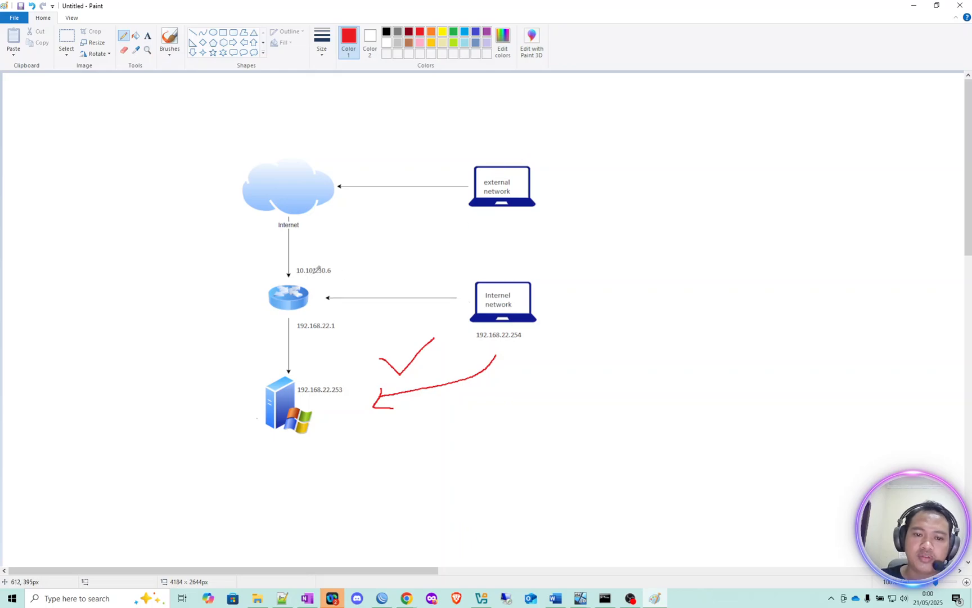
pyautogui.moveTo(509, 162)
pyautogui.mouseDown()
pyautogui.moveTo(403, 124)
pyautogui.moveTo(316, 131)
pyautogui.moveTo(237, 193)
pyautogui.moveTo(231, 254)
pyautogui.moveTo(254, 287)
pyautogui.moveTo(269, 287)
pyautogui.moveTo(249, 290)
pyautogui.moveTo(258, 274)
pyautogui.mouseUp()
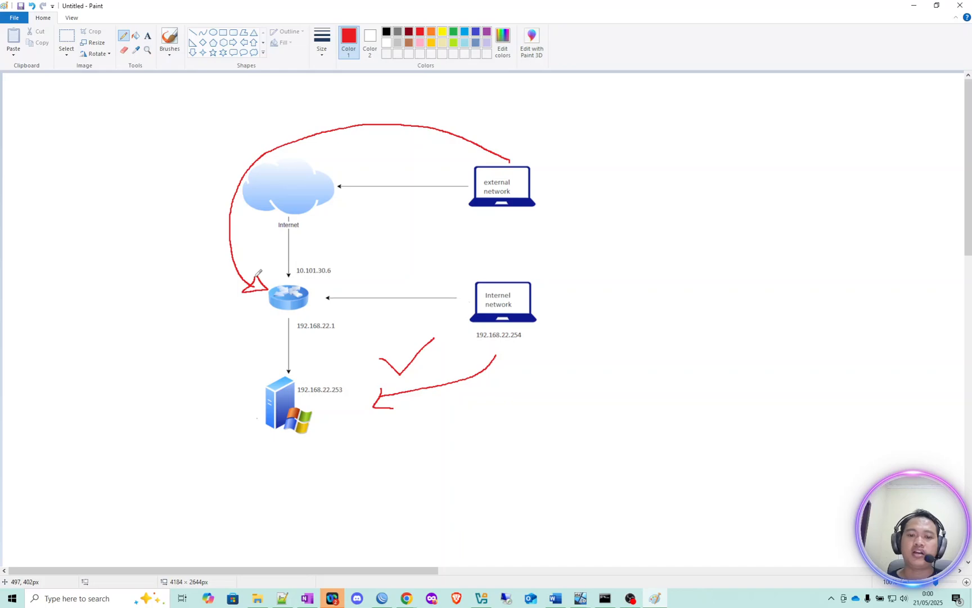
pyautogui.moveTo(266, 308)
pyautogui.mouseDown()
pyautogui.moveTo(219, 355)
pyautogui.moveTo(225, 394)
pyautogui.moveTo(259, 407)
pyautogui.moveTo(248, 418)
pyautogui.mouseUp()
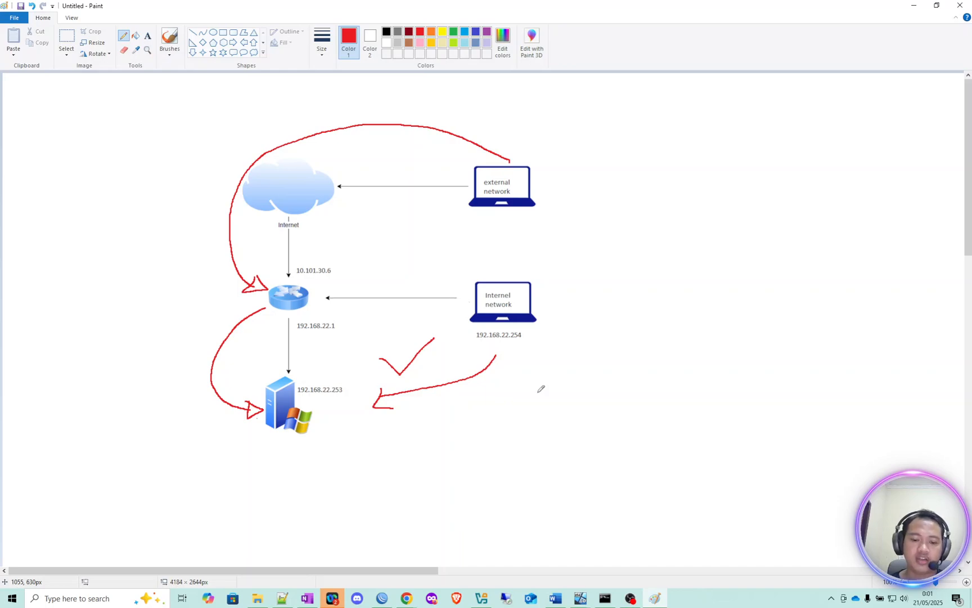
# Step: Switch to WinBox, look over the actions available for the 10.101.30.6:8111 dst-nat rule, and close the rule unchanged
pyautogui.click(388, 602)
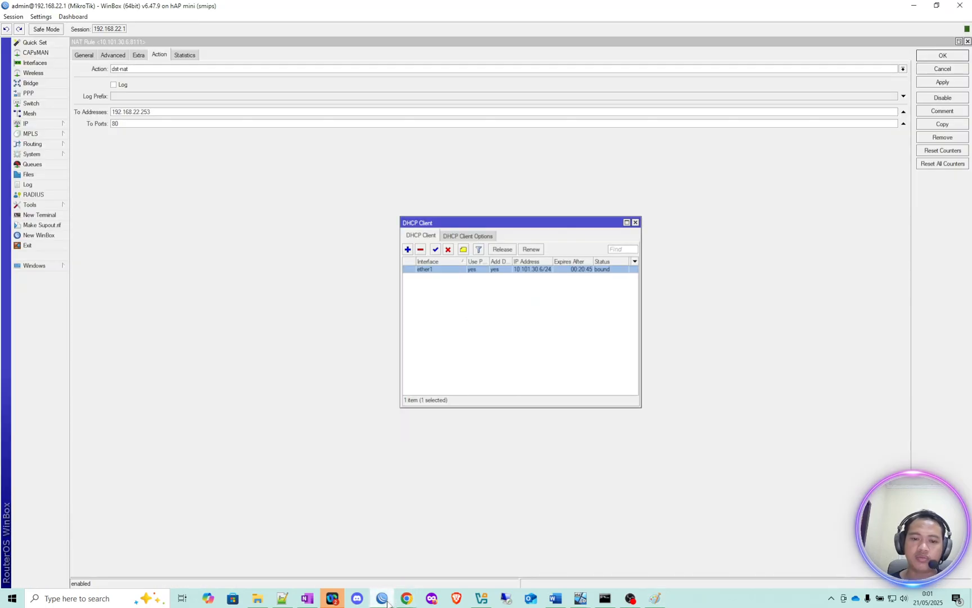
pyautogui.click(236, 71)
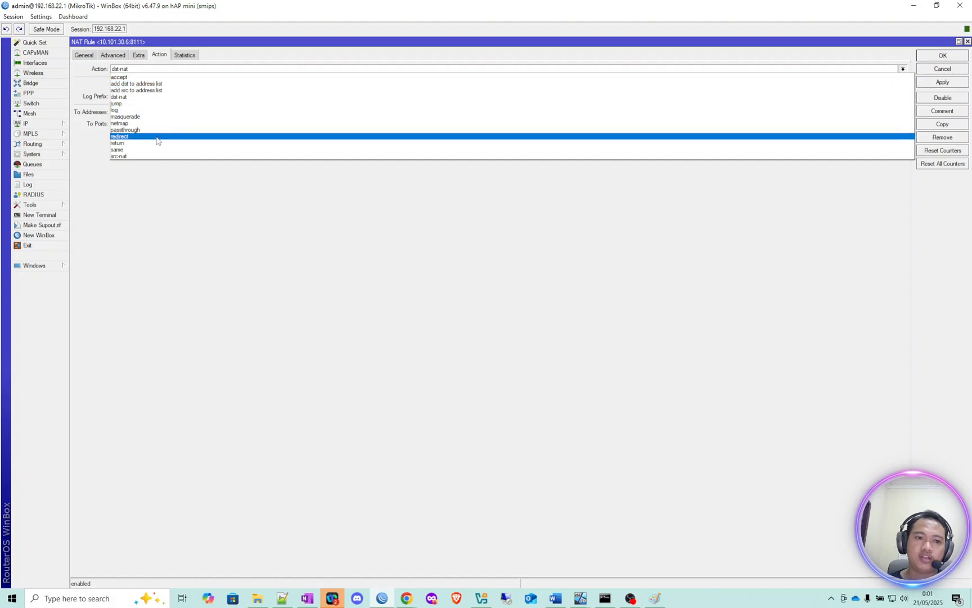
pyautogui.click(970, 47)
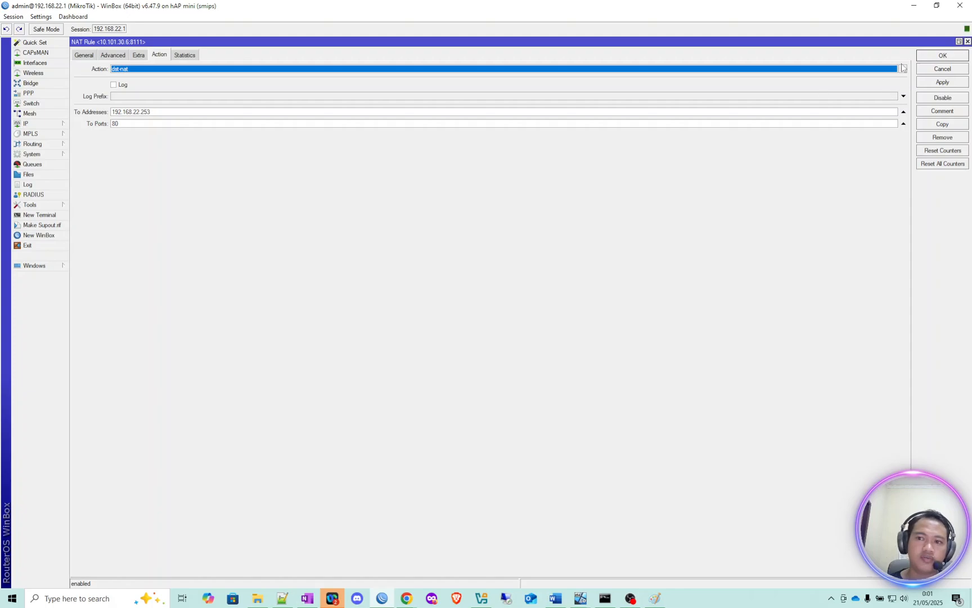
pyautogui.click(968, 41)
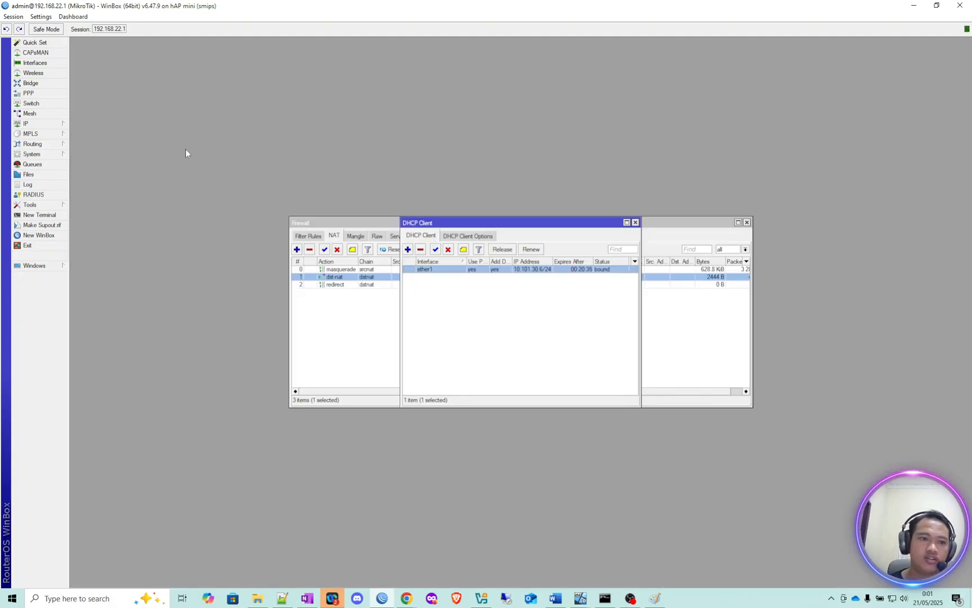
# Step: Bring up the firewall's NAT rules and open the redirect rule for 192.168.22.1 port 8999
pyautogui.click(48, 125)
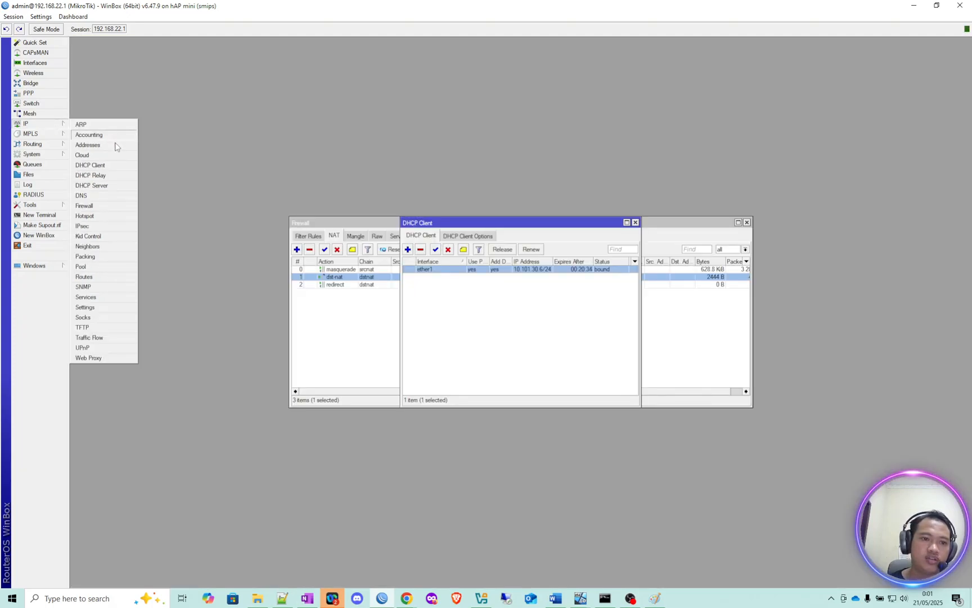
pyautogui.click(104, 205)
pyautogui.click(356, 284)
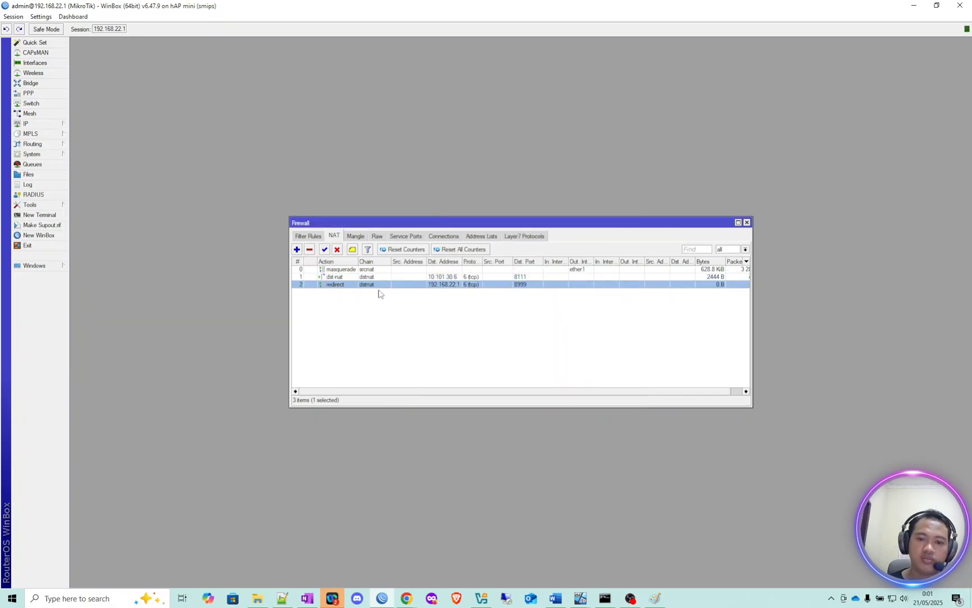
pyautogui.doubleClick(391, 285)
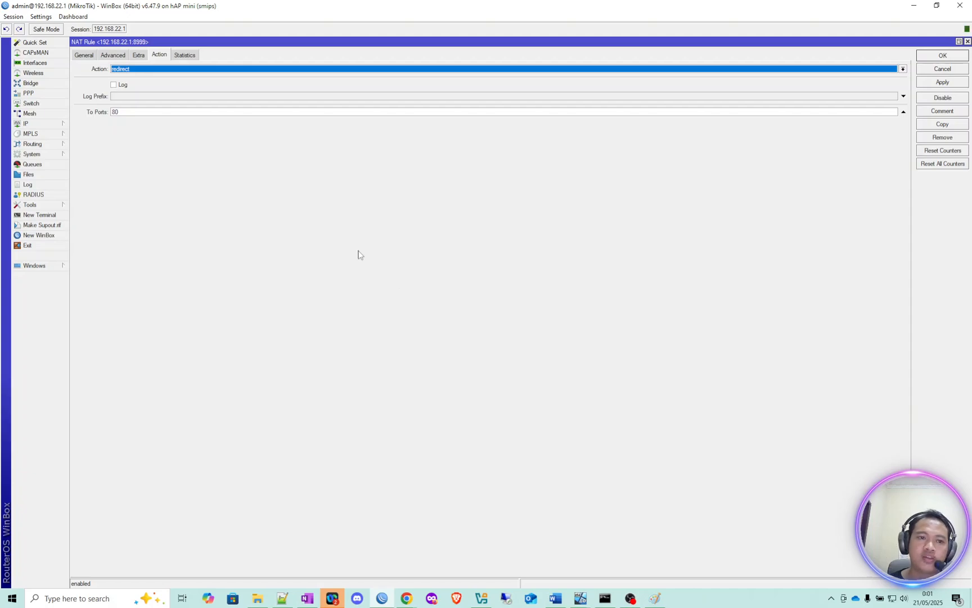
# Step: Examine the redirect rule's destination address and destination port, as well as the port its action redirects to
pyautogui.click(84, 55)
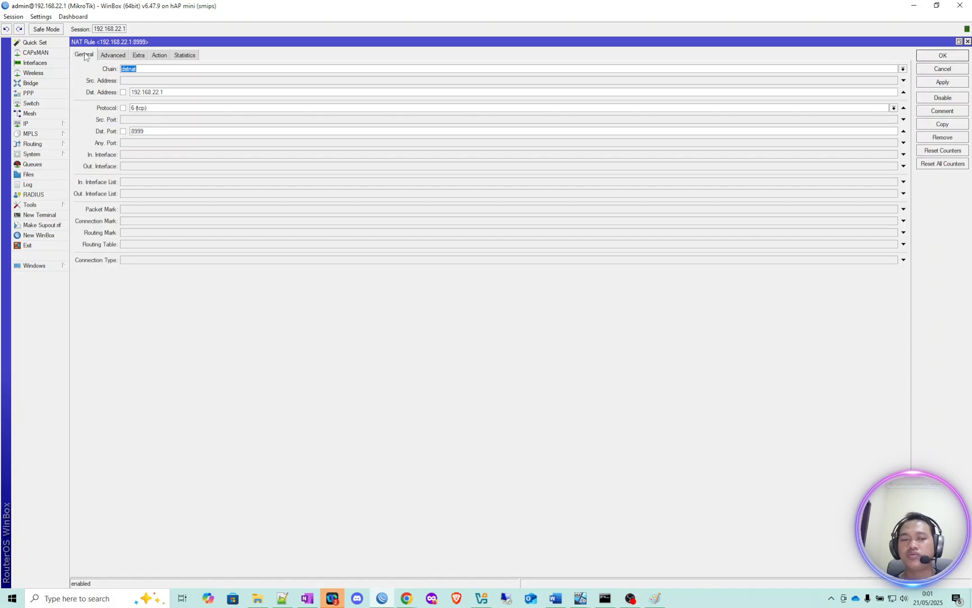
pyautogui.click(201, 91)
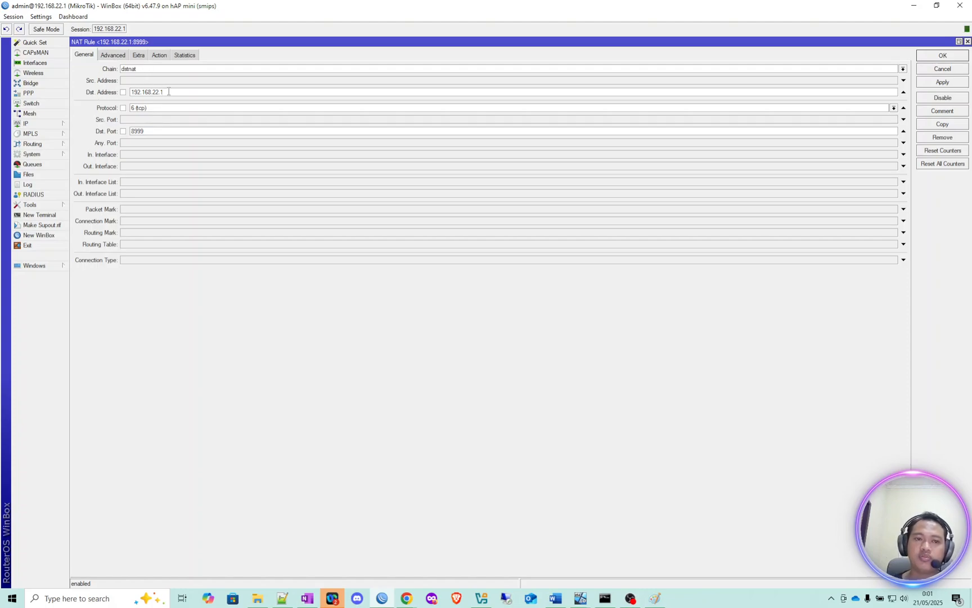
pyautogui.moveTo(176, 91); pyautogui.dragTo(134, 92)
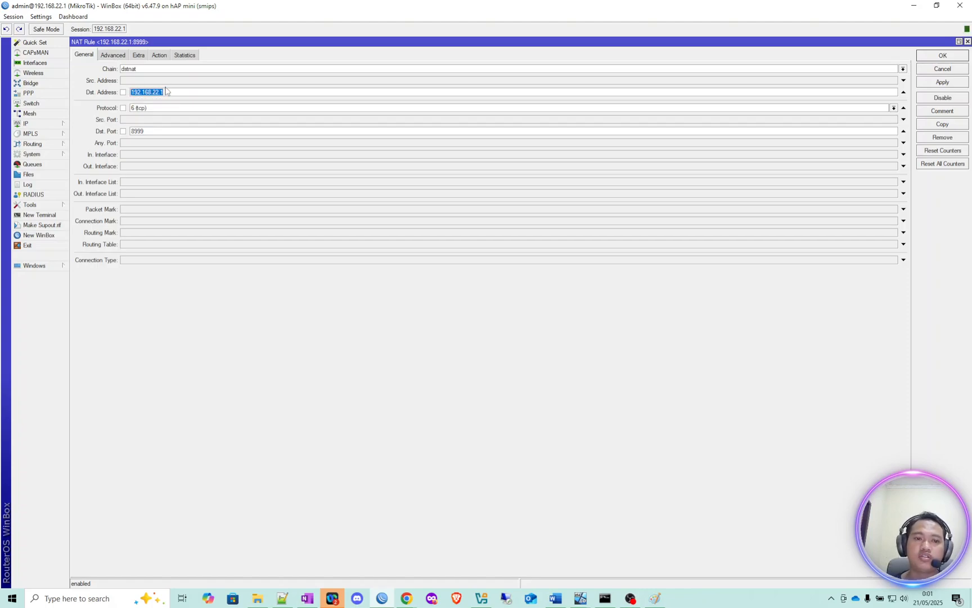
pyautogui.click(171, 92)
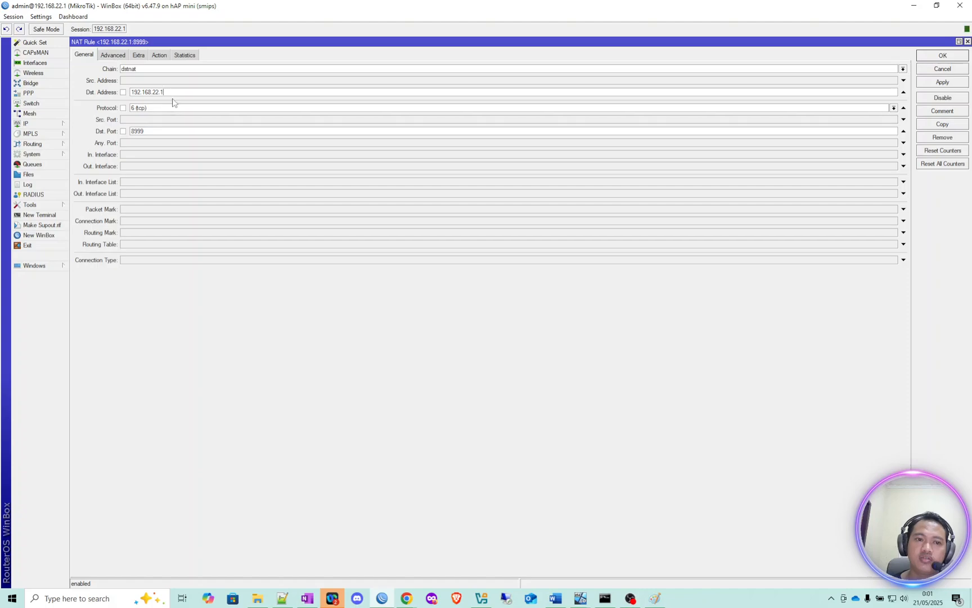
pyautogui.doubleClick(163, 131)
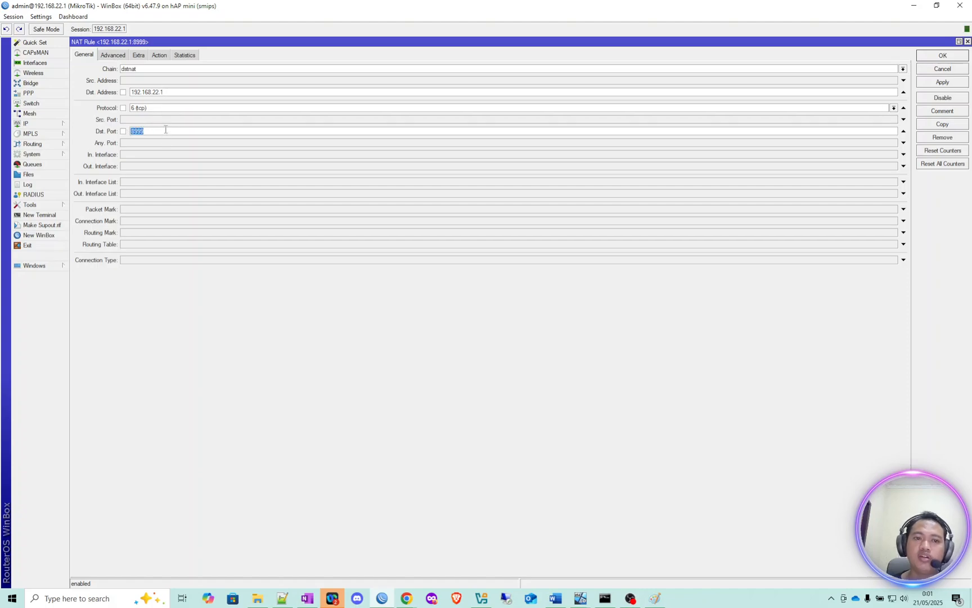
pyautogui.click(160, 56)
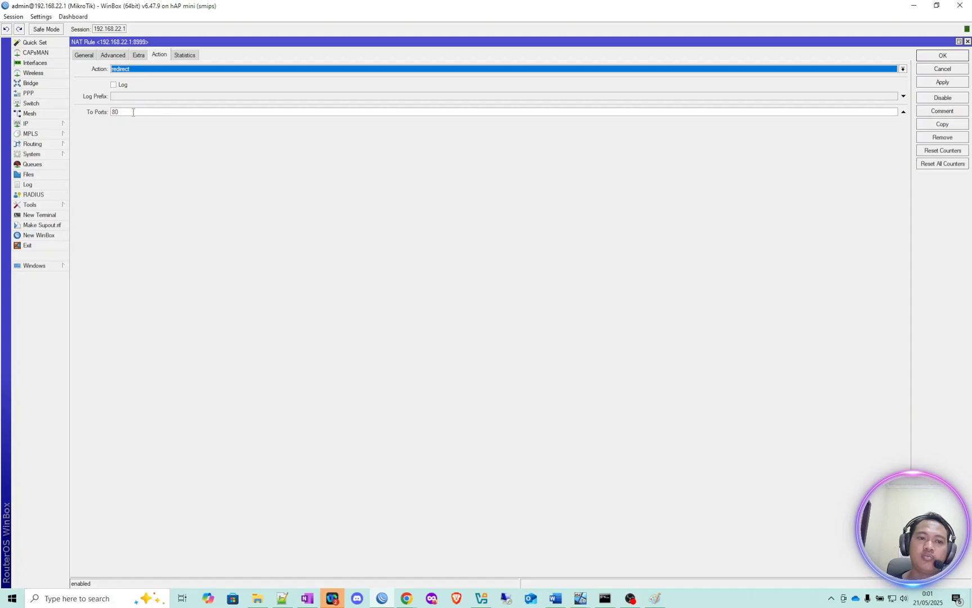
pyautogui.moveTo(133, 112); pyautogui.dragTo(109, 117)
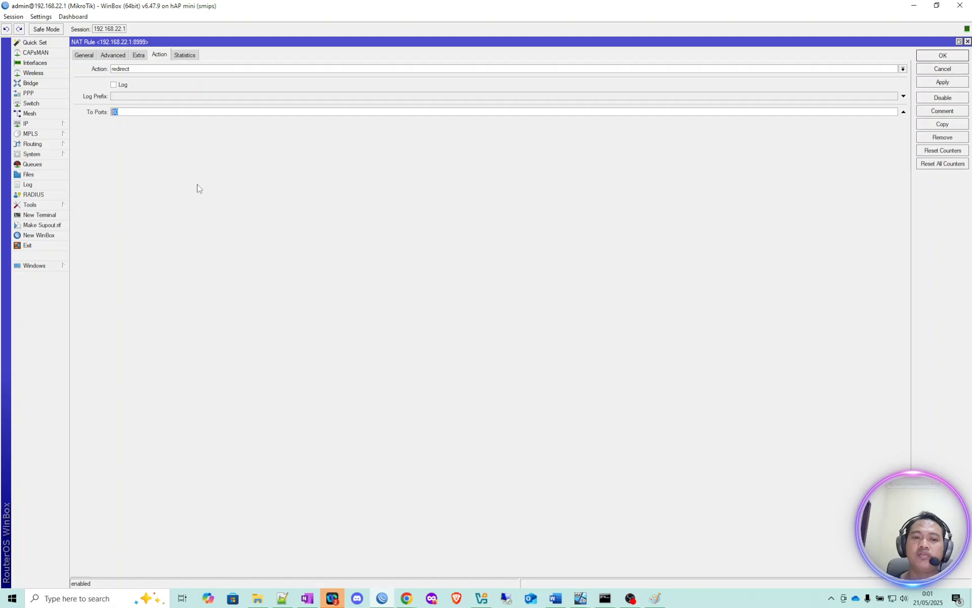
pyautogui.click(158, 113)
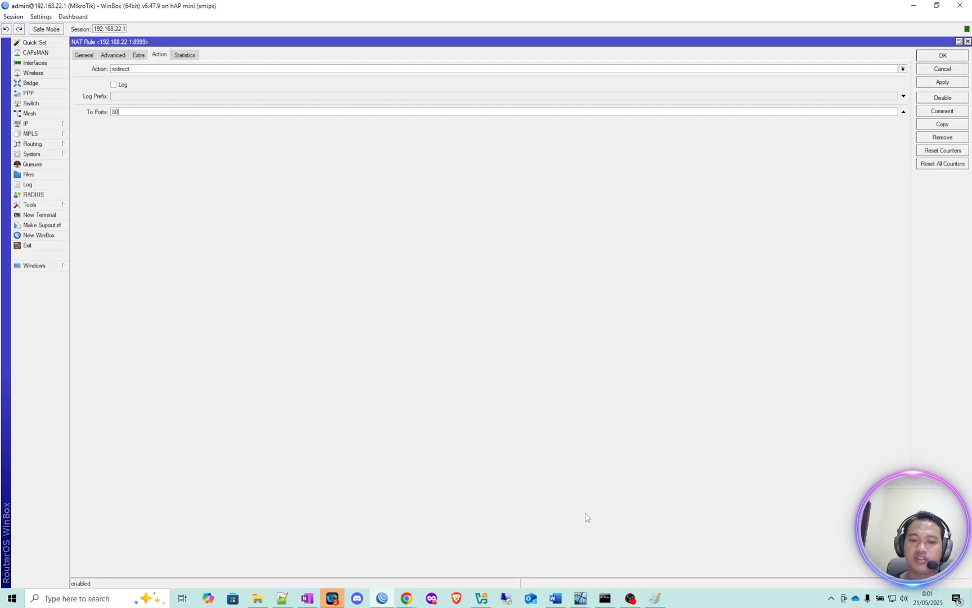
# Step: Switch to the Windows10_LAB virtual machine, check its IPv4 address in Command Prompt, and minimize the prompt
pyautogui.moveTo(583, 601)
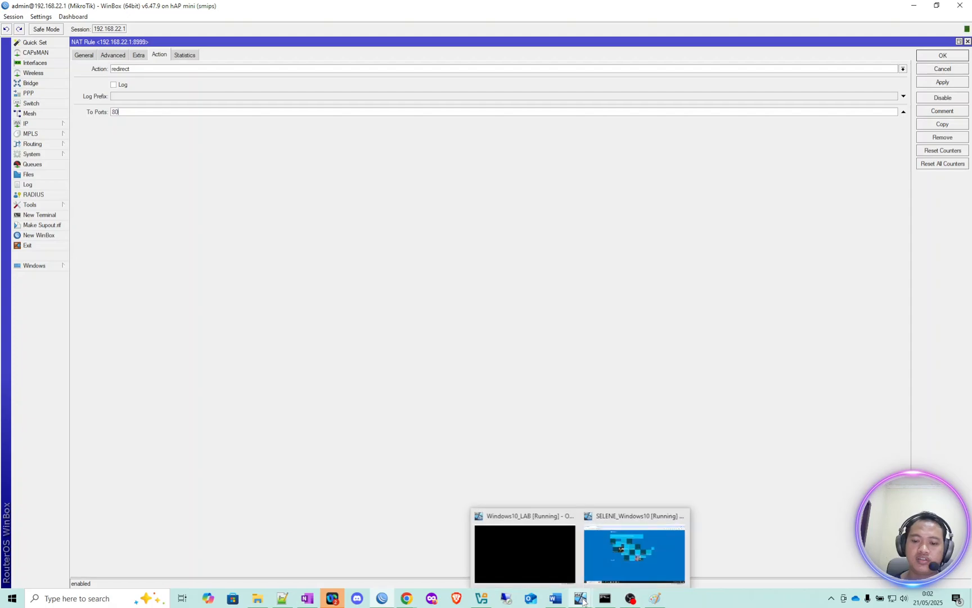
pyautogui.click(522, 555)
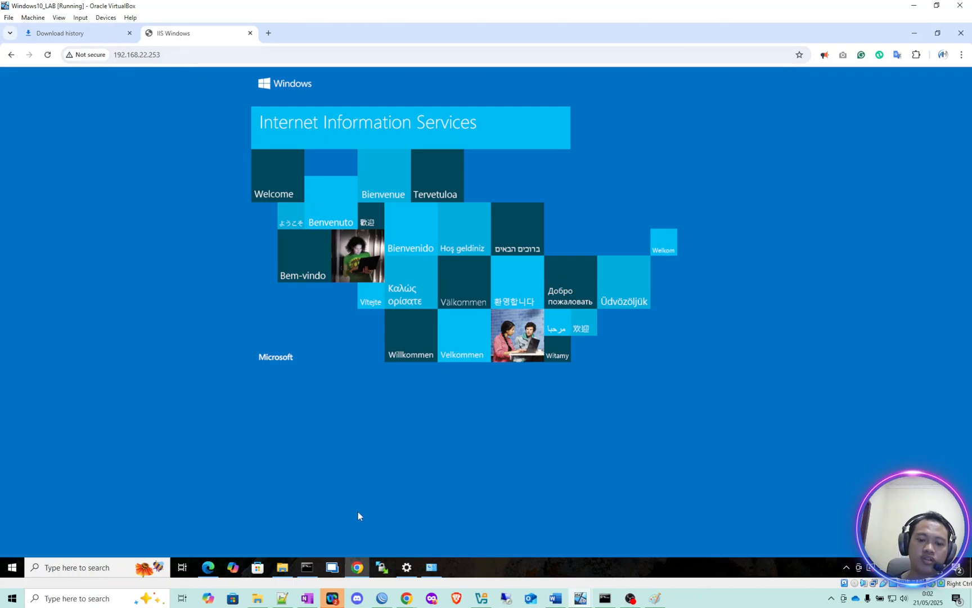
pyautogui.click(306, 567)
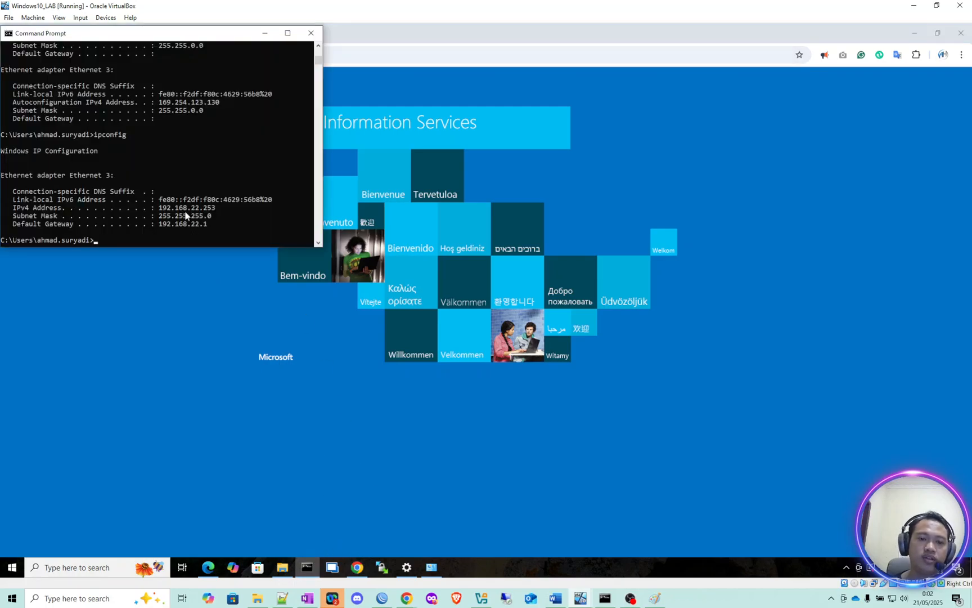
pyautogui.moveTo(223, 209); pyautogui.dragTo(156, 209)
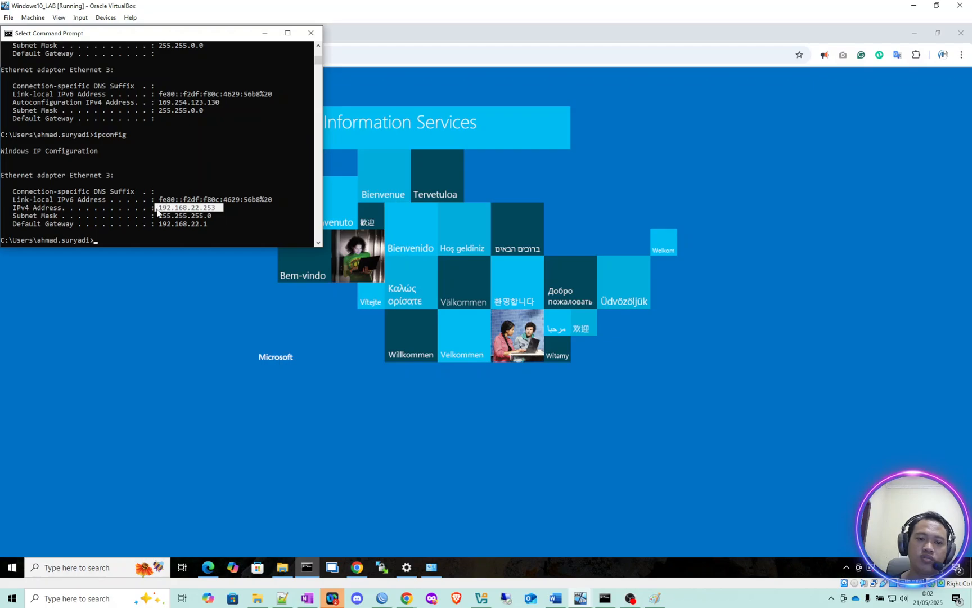
pyautogui.hotkey('ctrl', 'c')
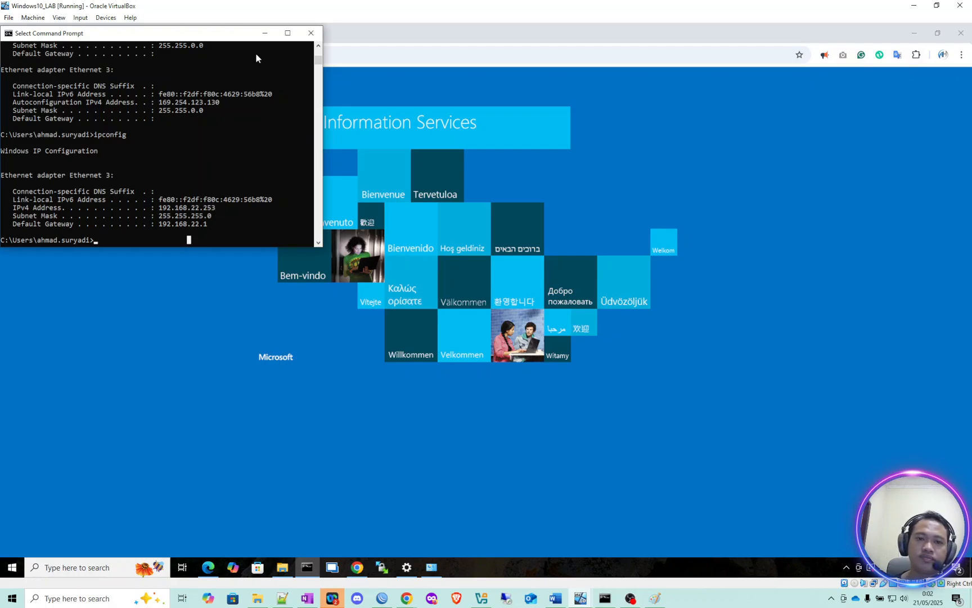
pyautogui.click(264, 33)
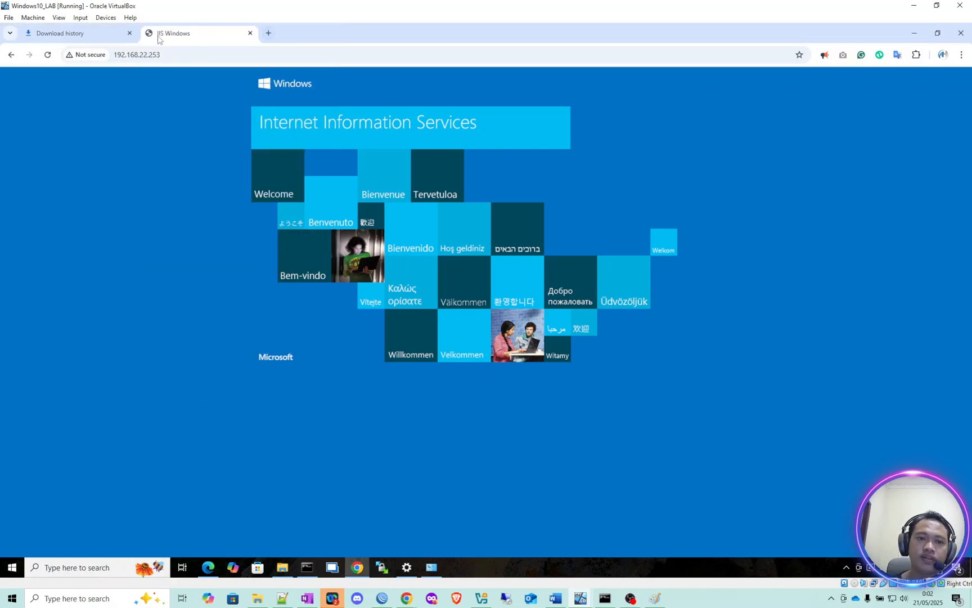
# Step: Browse to 192.168.22.1 in a new Chrome tab to test the router's default web access
pyautogui.click(269, 33)
pyautogui.click(275, 54)
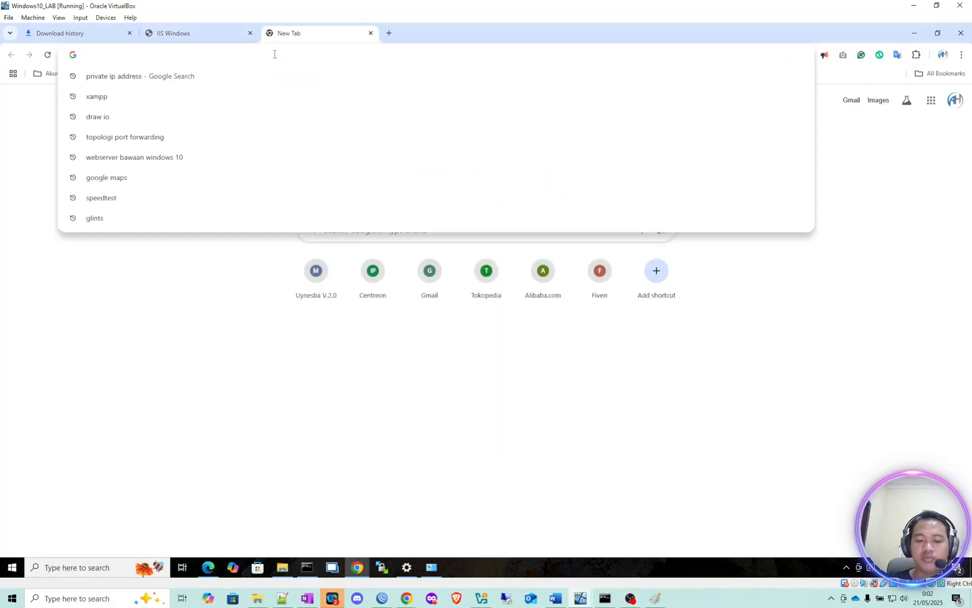
pyautogui.write('192.1')
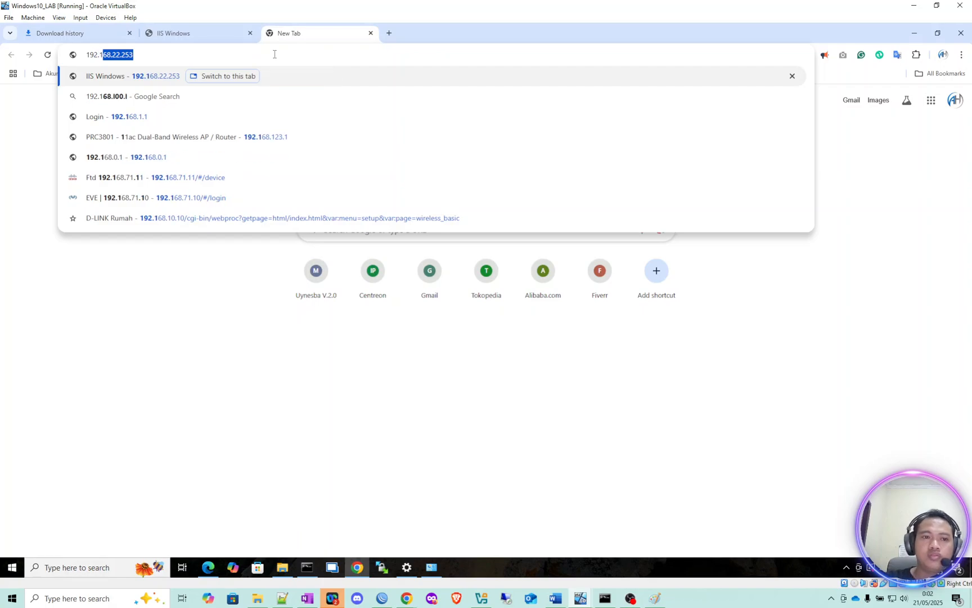
pyautogui.write('68.22.')
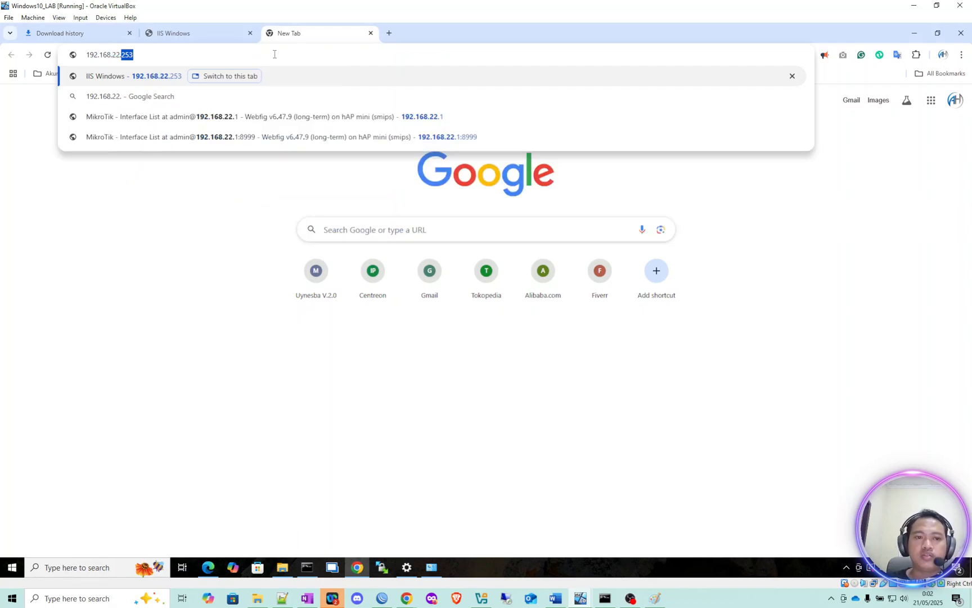
pyautogui.write('1')
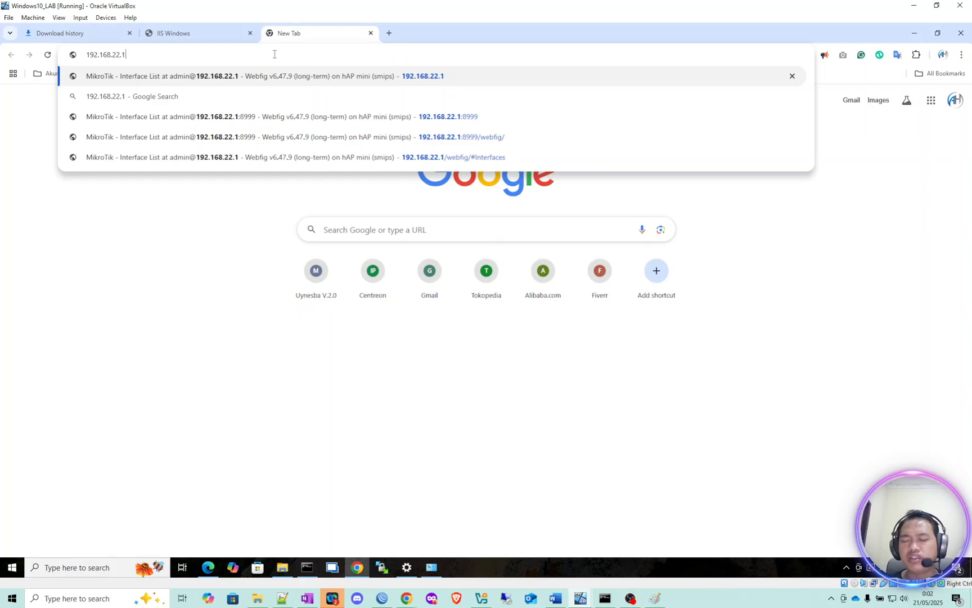
pyautogui.press('Return')
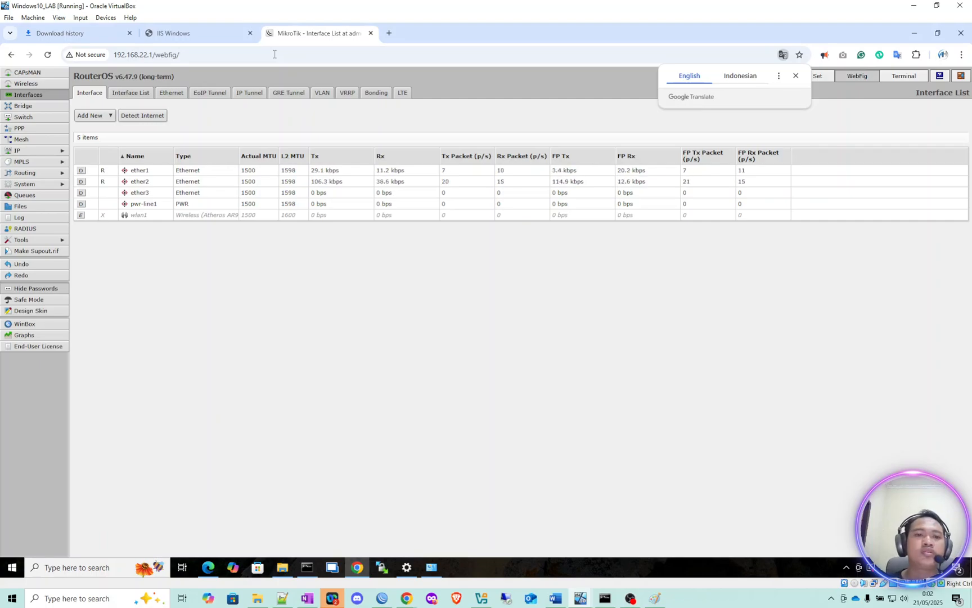
# Step: Browse to 192.168.22.1:8999 in another new tab to test the redirect rule
pyautogui.click(390, 33)
pyautogui.click(395, 57)
pyautogui.write('192.168.')
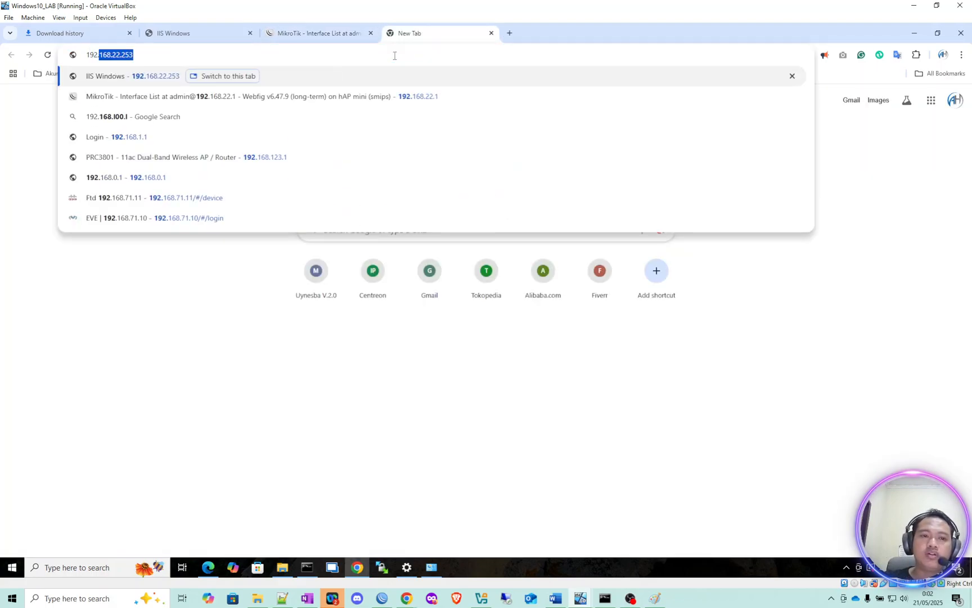
pyautogui.write('1')
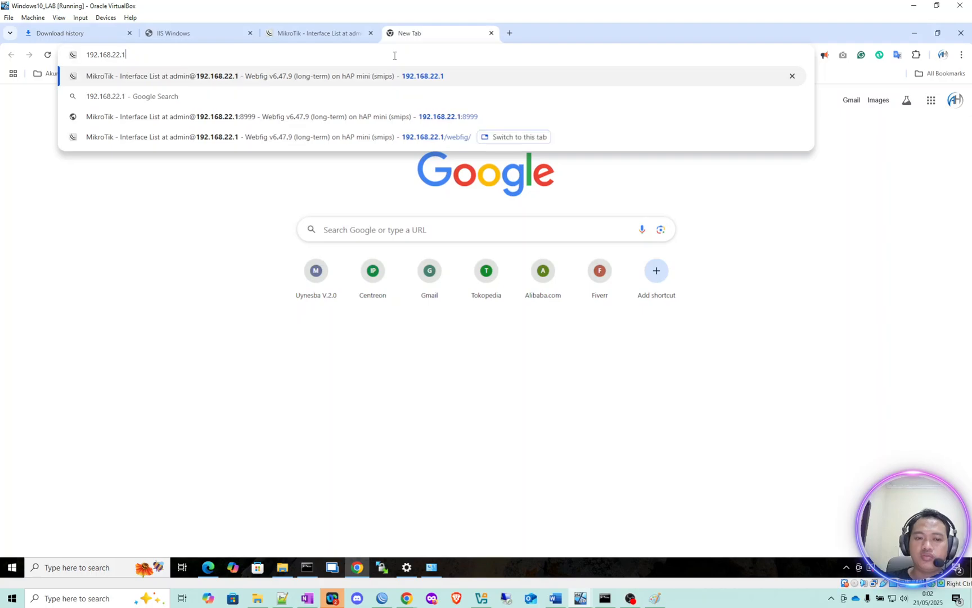
pyautogui.write(':8')
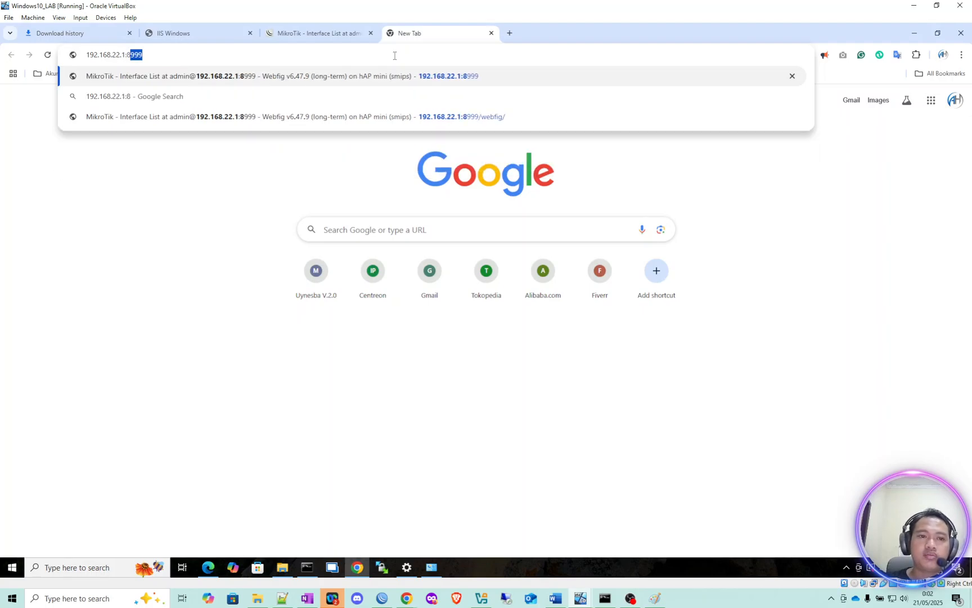
pyautogui.write('999')
pyautogui.press('Return')
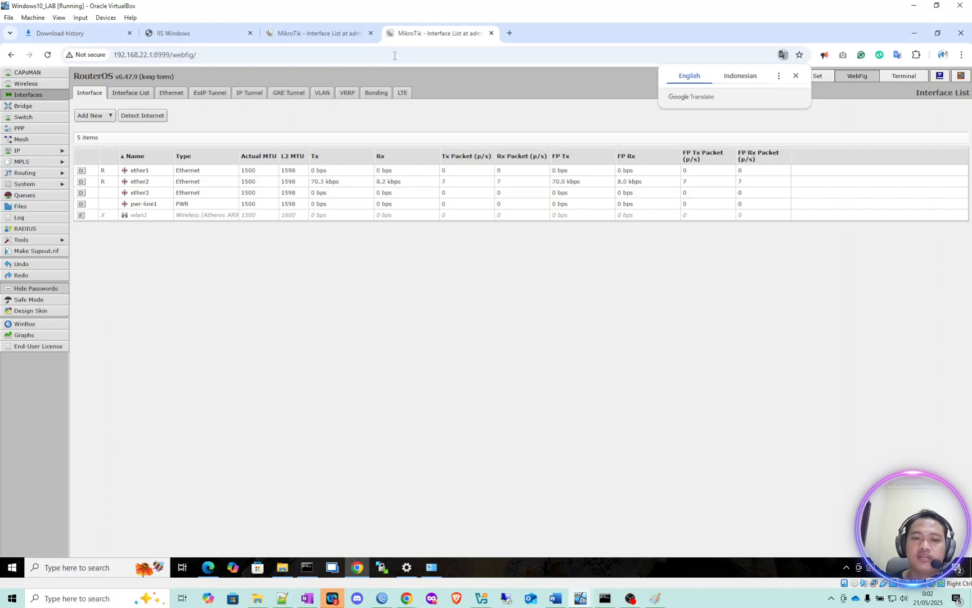
# Step: Switch to the Playlist Video Tutorial Mikrotik document in Word and place the cursor at the "05. Konfigurasi Wireless (WiFi)" heading
pyautogui.click(558, 600)
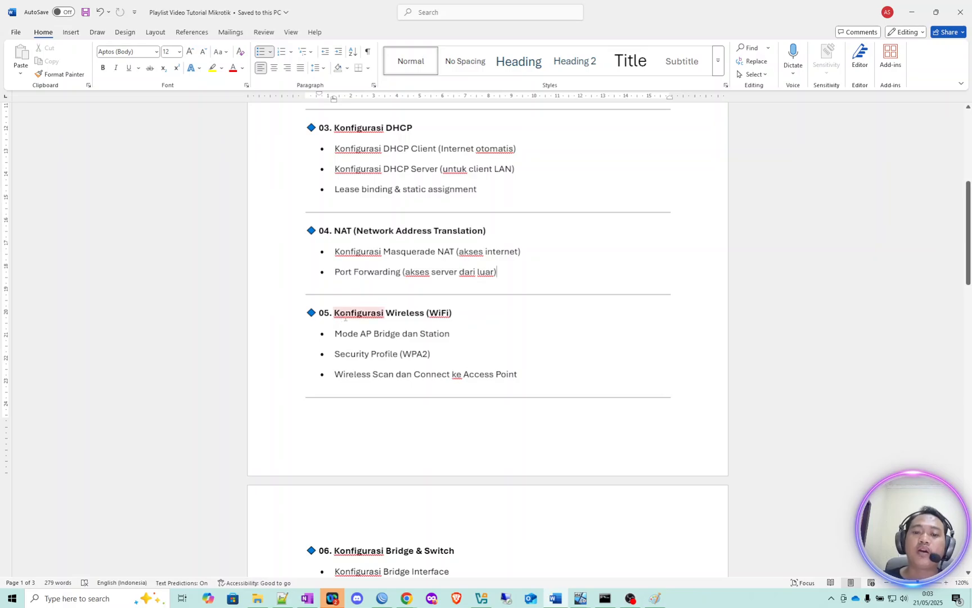
pyautogui.click(470, 316)
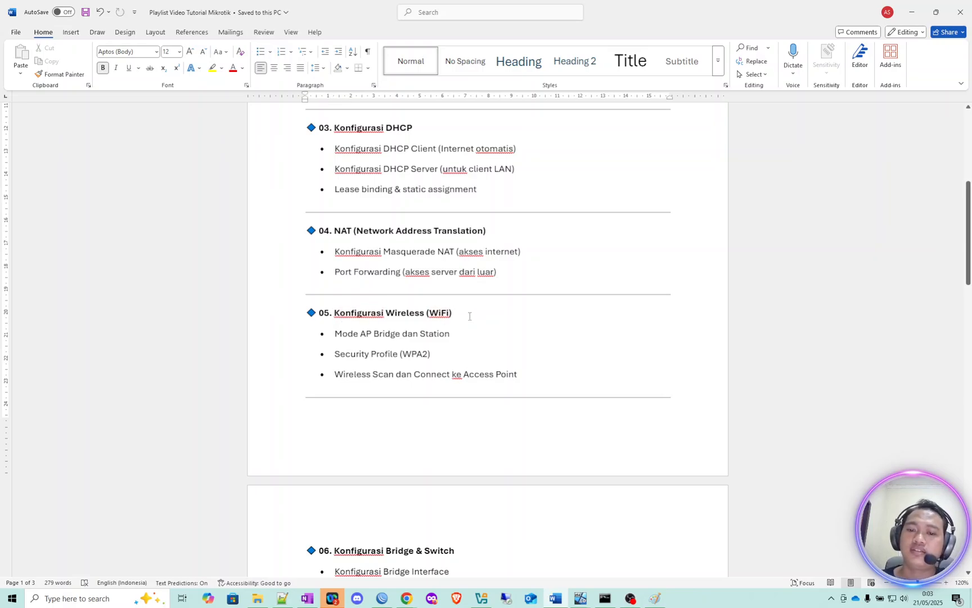